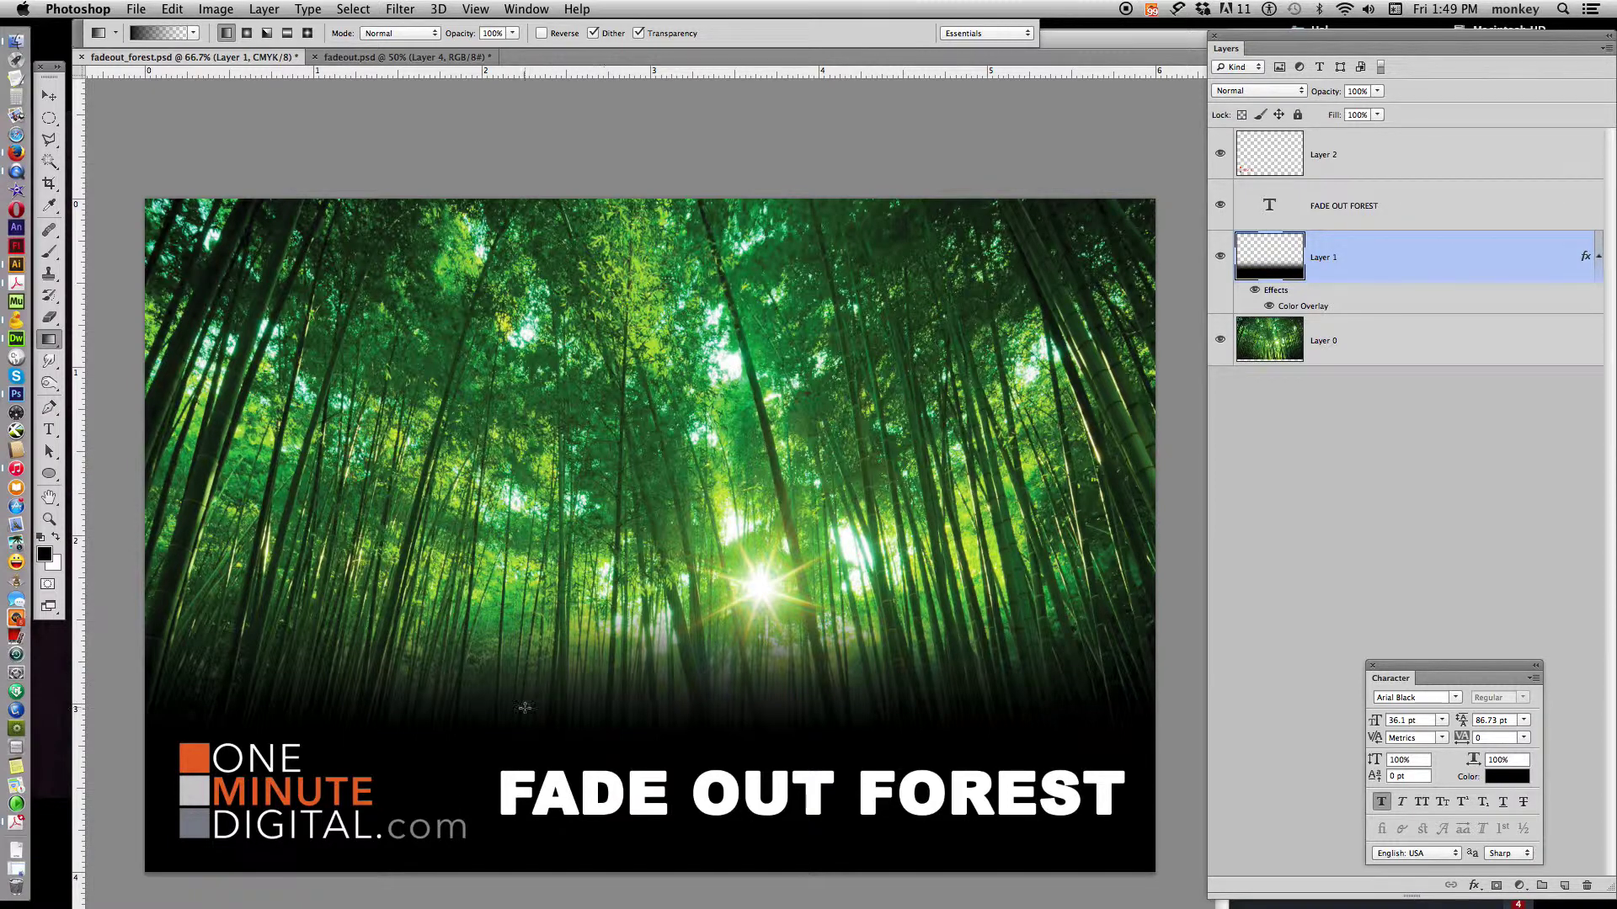
Preview the fadeout.psd composite, return to fadeout_forest.psd, and bring Firefox forward.
{"action": "left_click", "coordinate": [435, 59]}
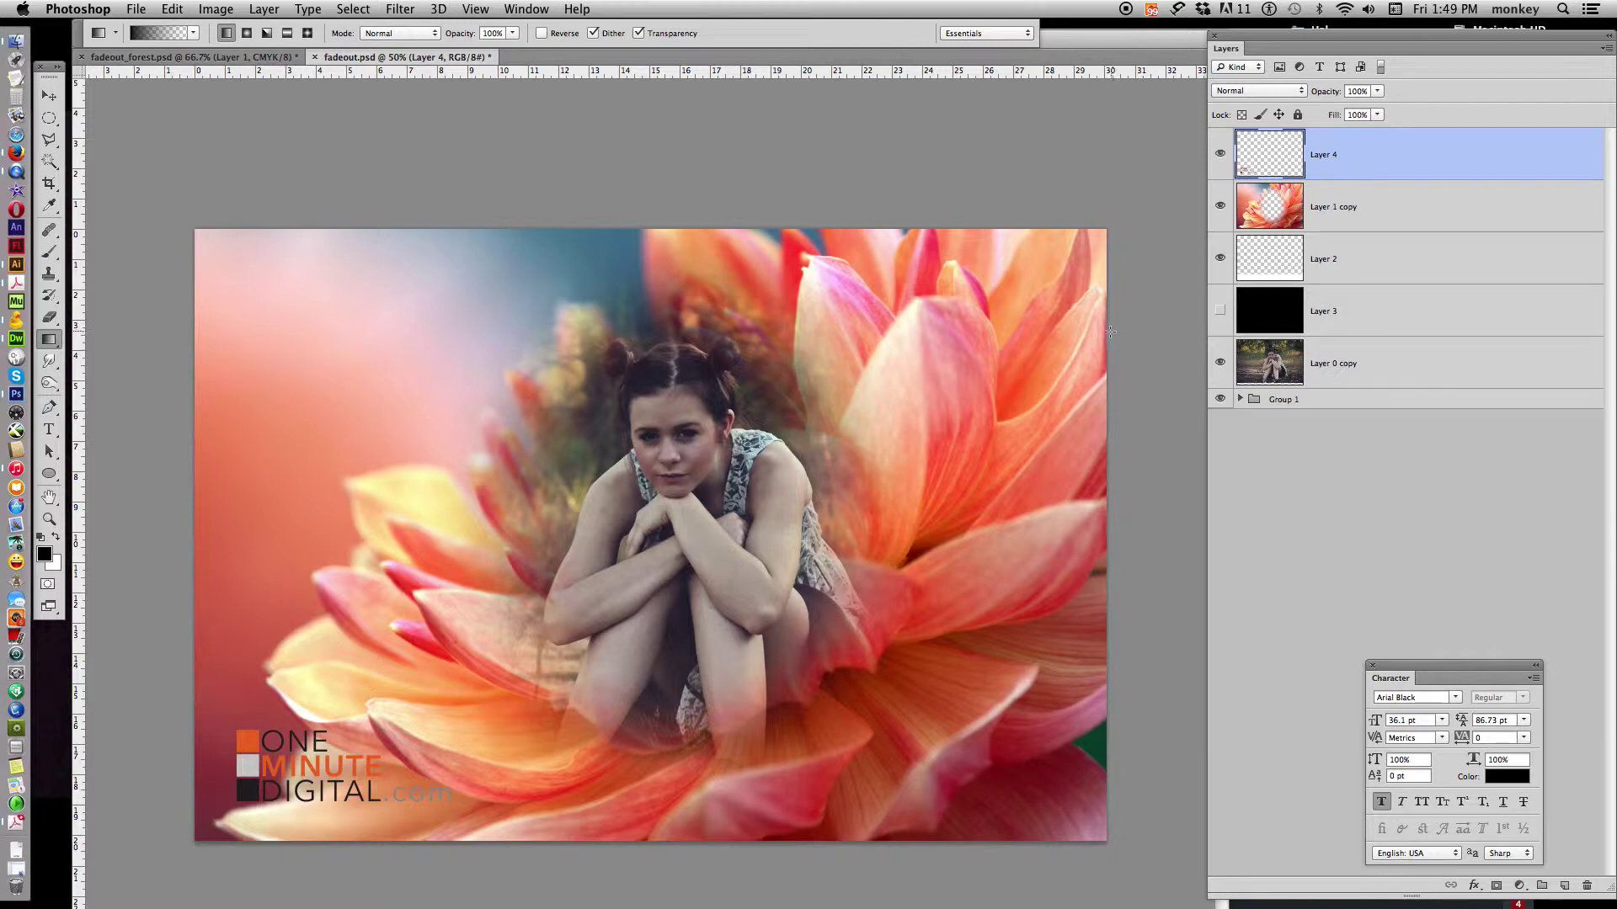
{"action": "left_click", "coordinate": [224, 57]}
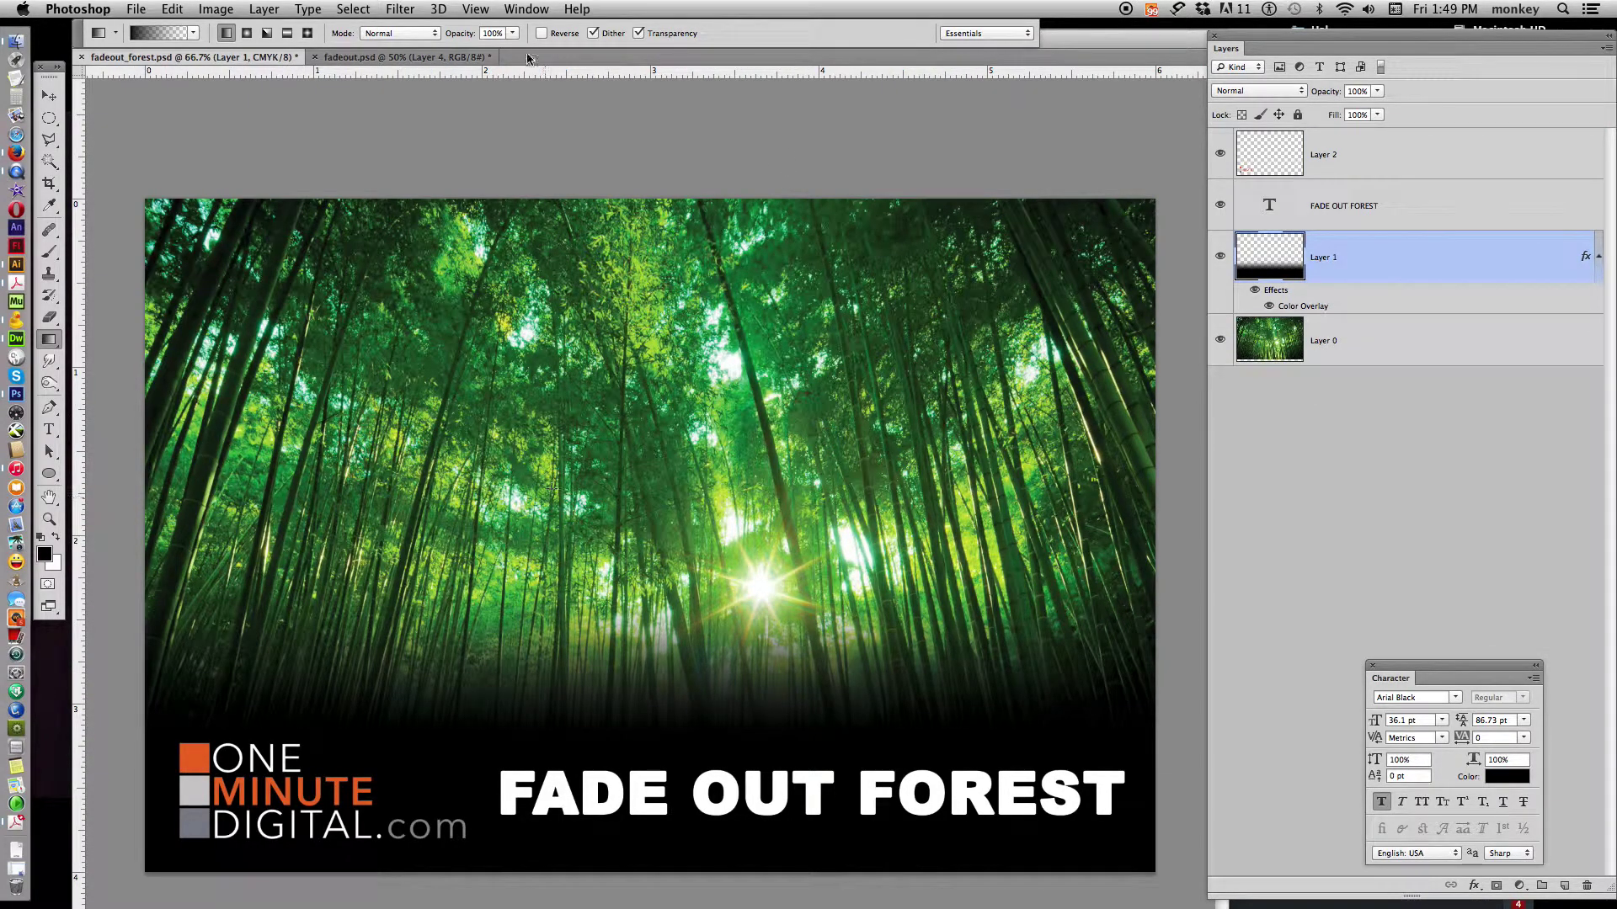
{"action": "left_click", "coordinate": [26, 152]}
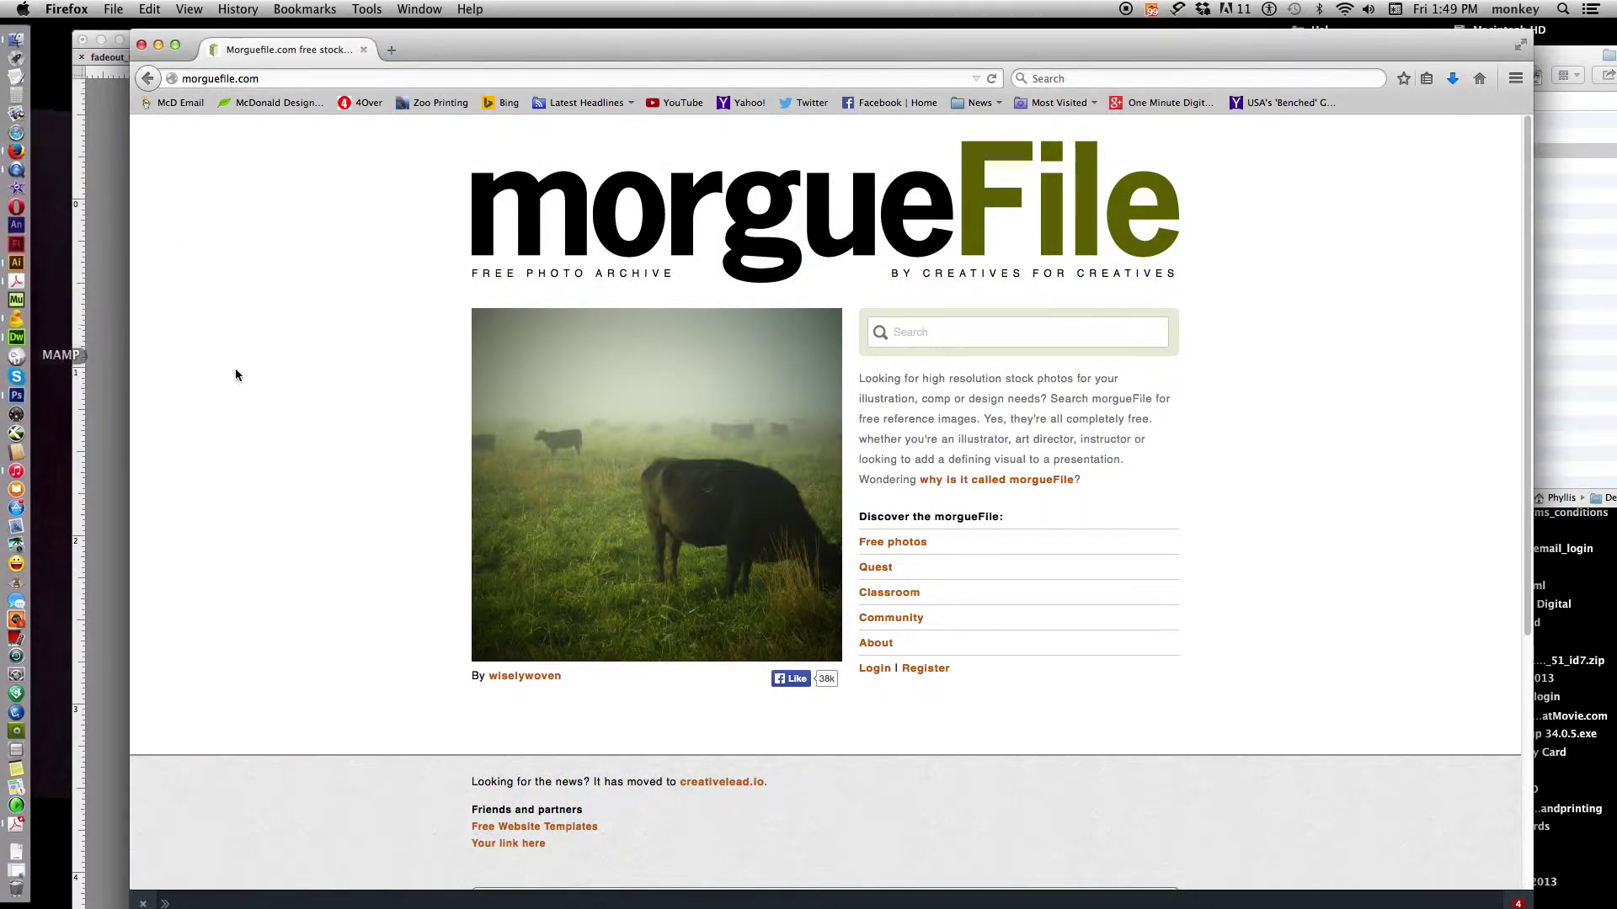
Open morgueFile's Free photos archive gallery.
{"action": "left_click", "coordinate": [892, 541]}
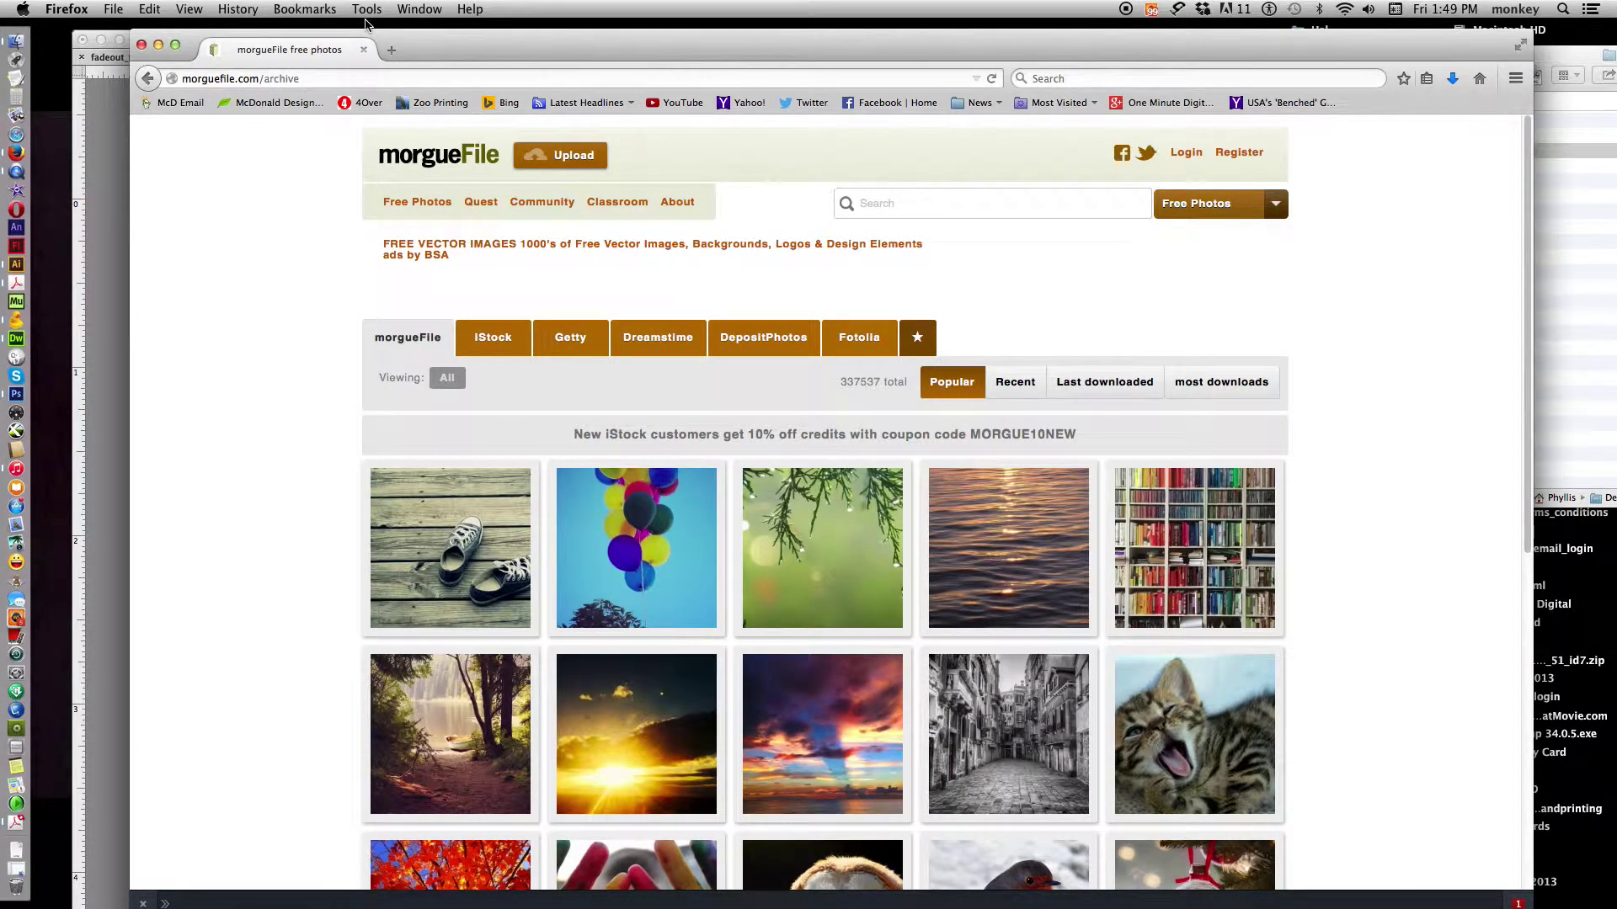
Open alberi.jpg from the morguefile folder in Photoshop.
{"action": "left_click", "coordinate": [97, 139]}
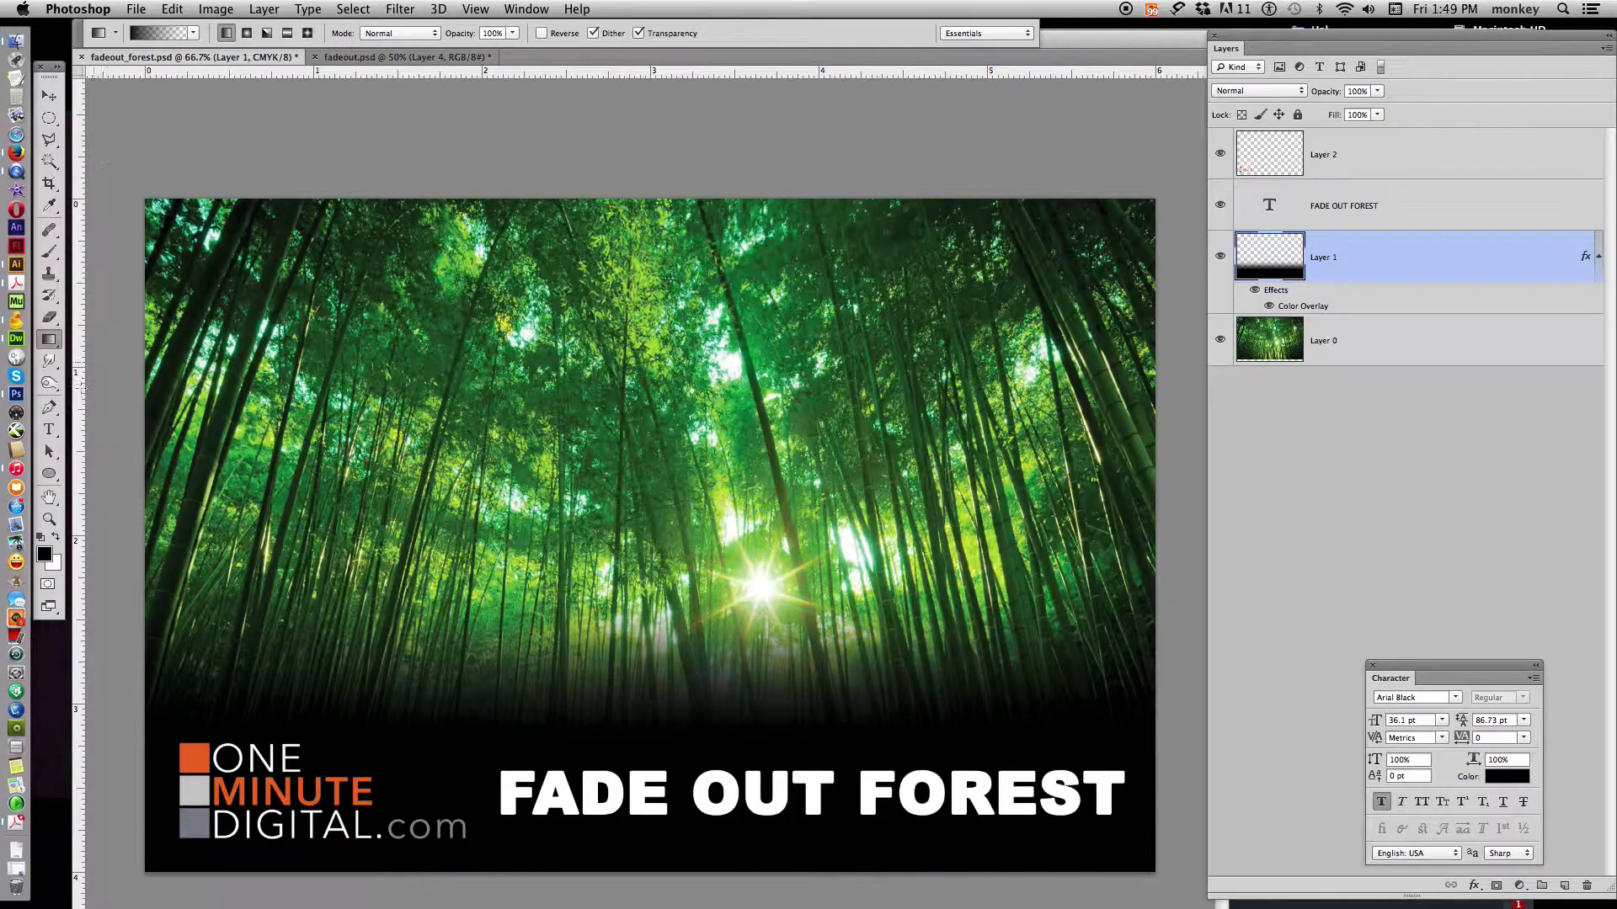
{"action": "left_click", "coordinate": [135, 8]}
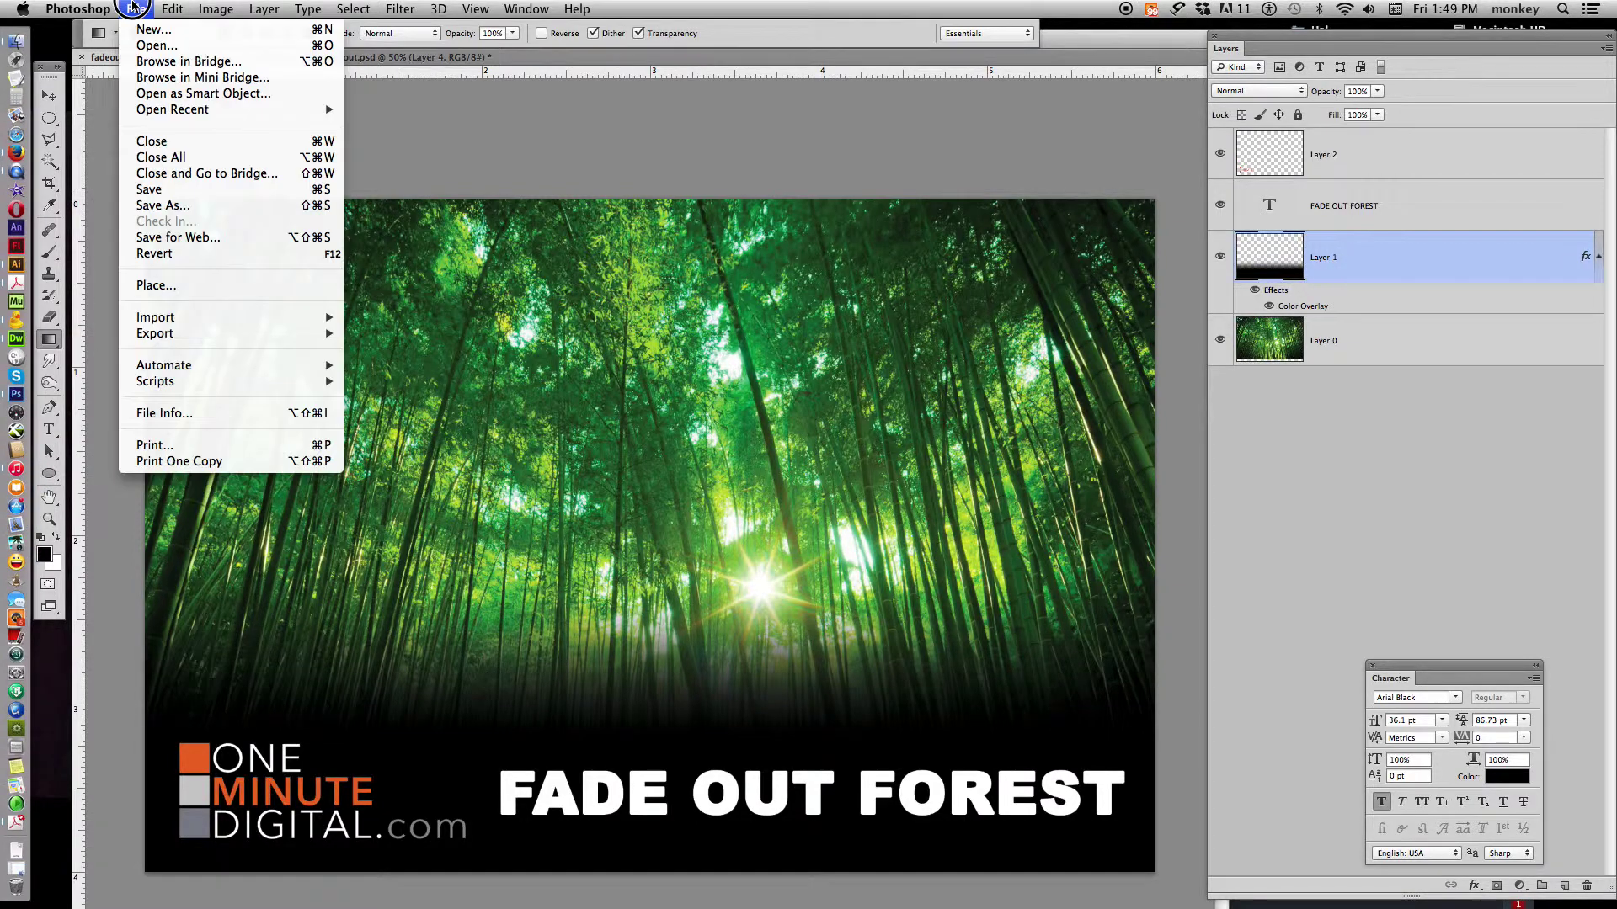
{"action": "left_click", "coordinate": [178, 48]}
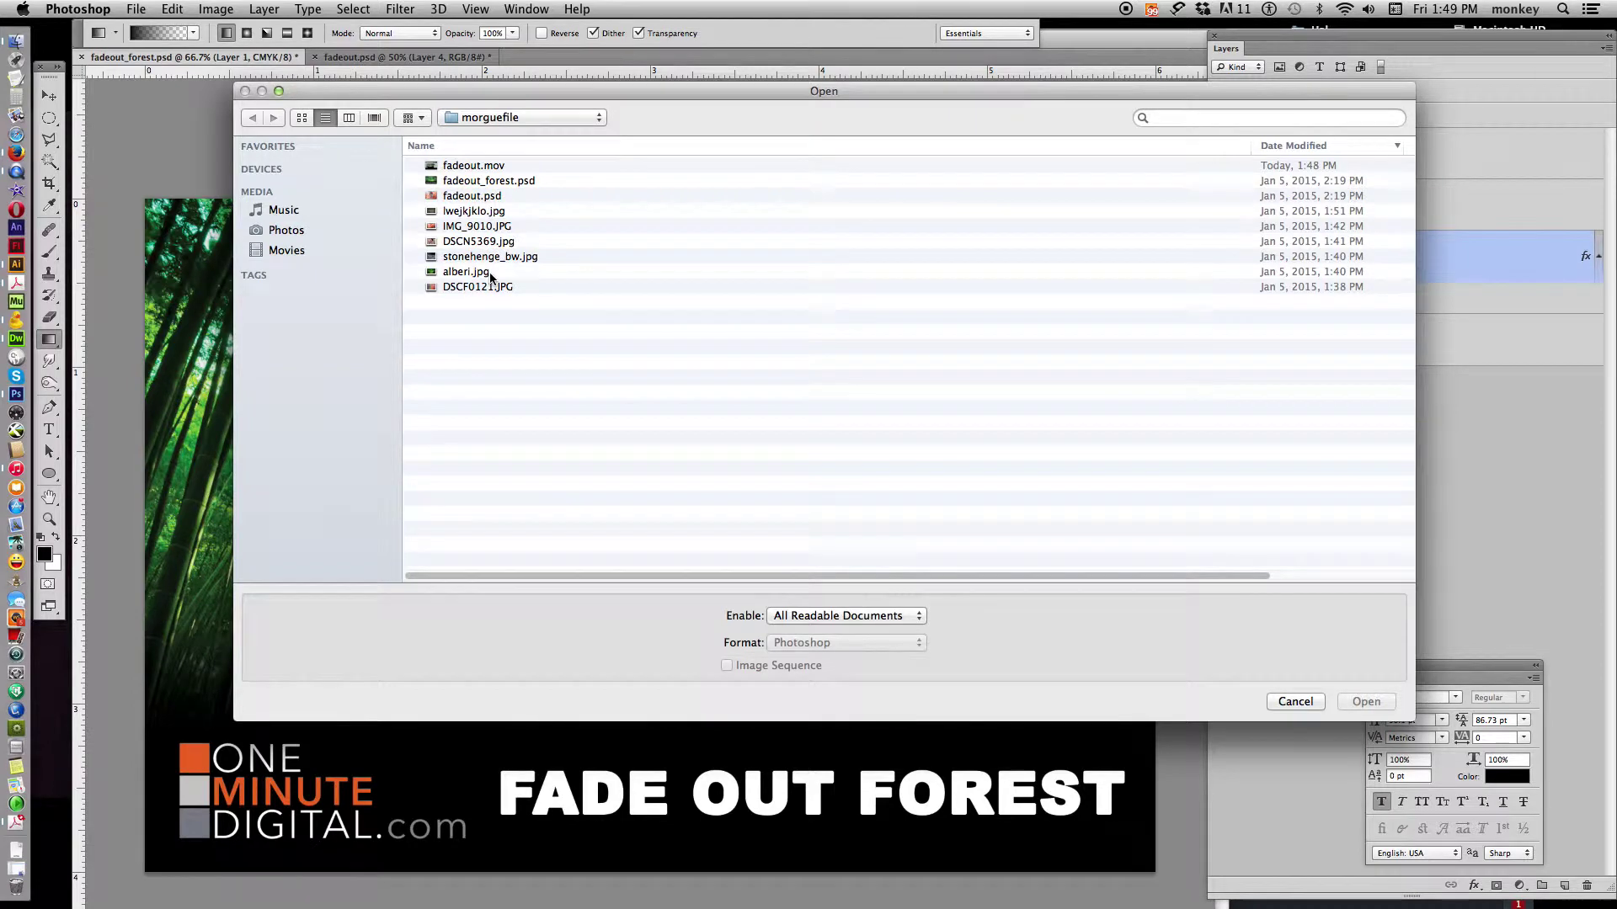
{"action": "left_click", "coordinate": [489, 271]}
{"action": "key", "text": "Return"}
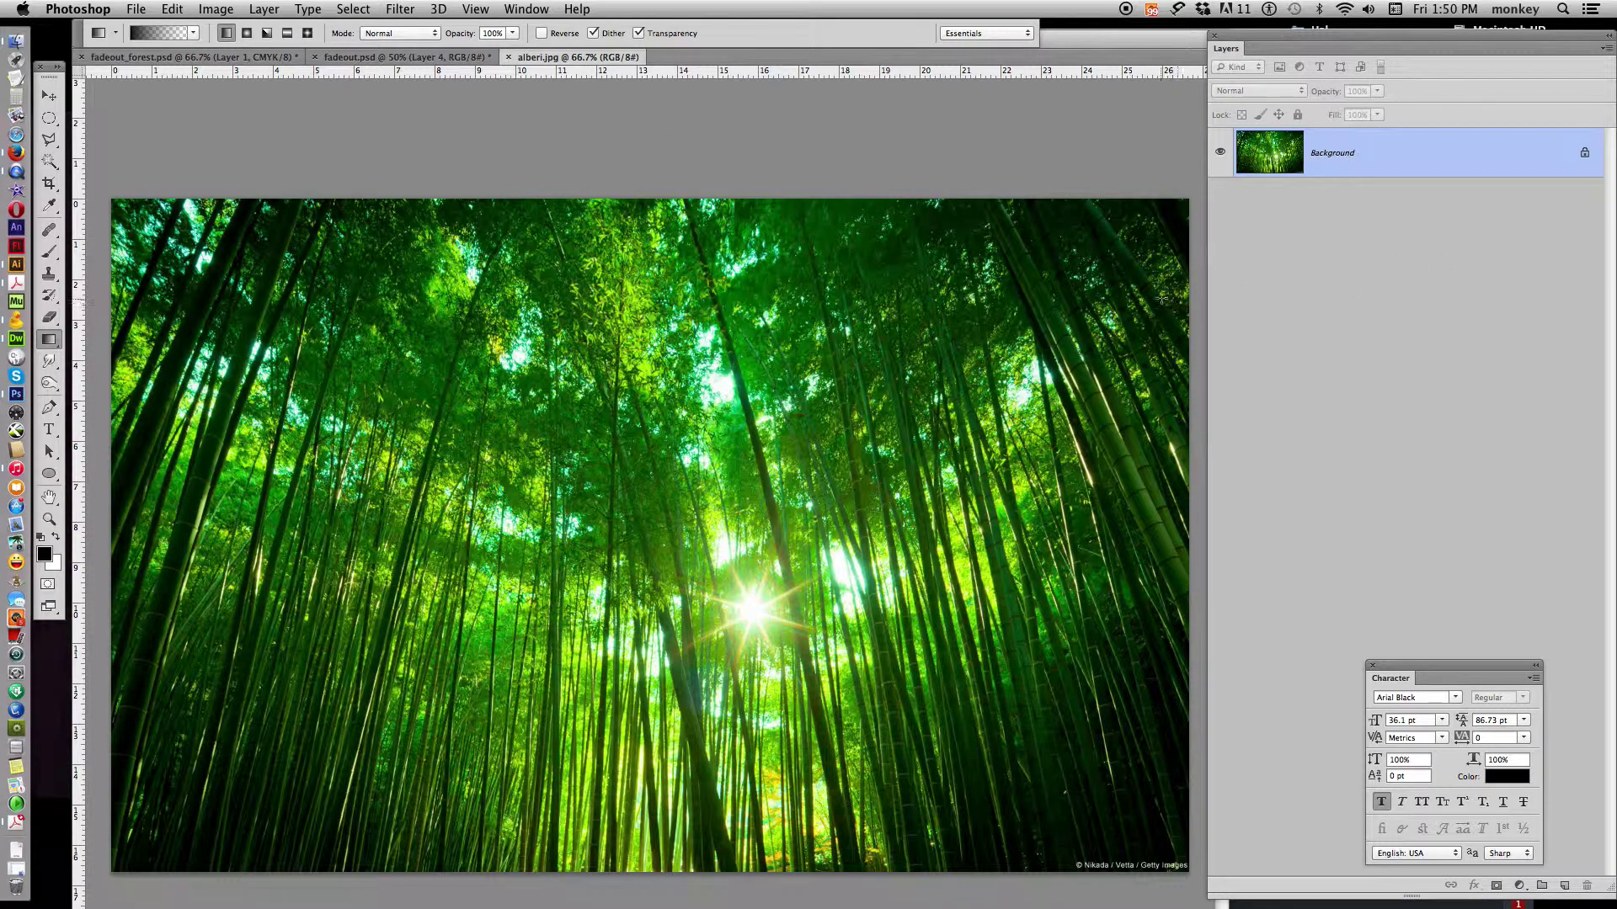
Convert the bamboo photo to CMYK Color.
{"action": "left_click", "coordinate": [219, 13]}
{"action": "mouse_move", "coordinate": [272, 30]}
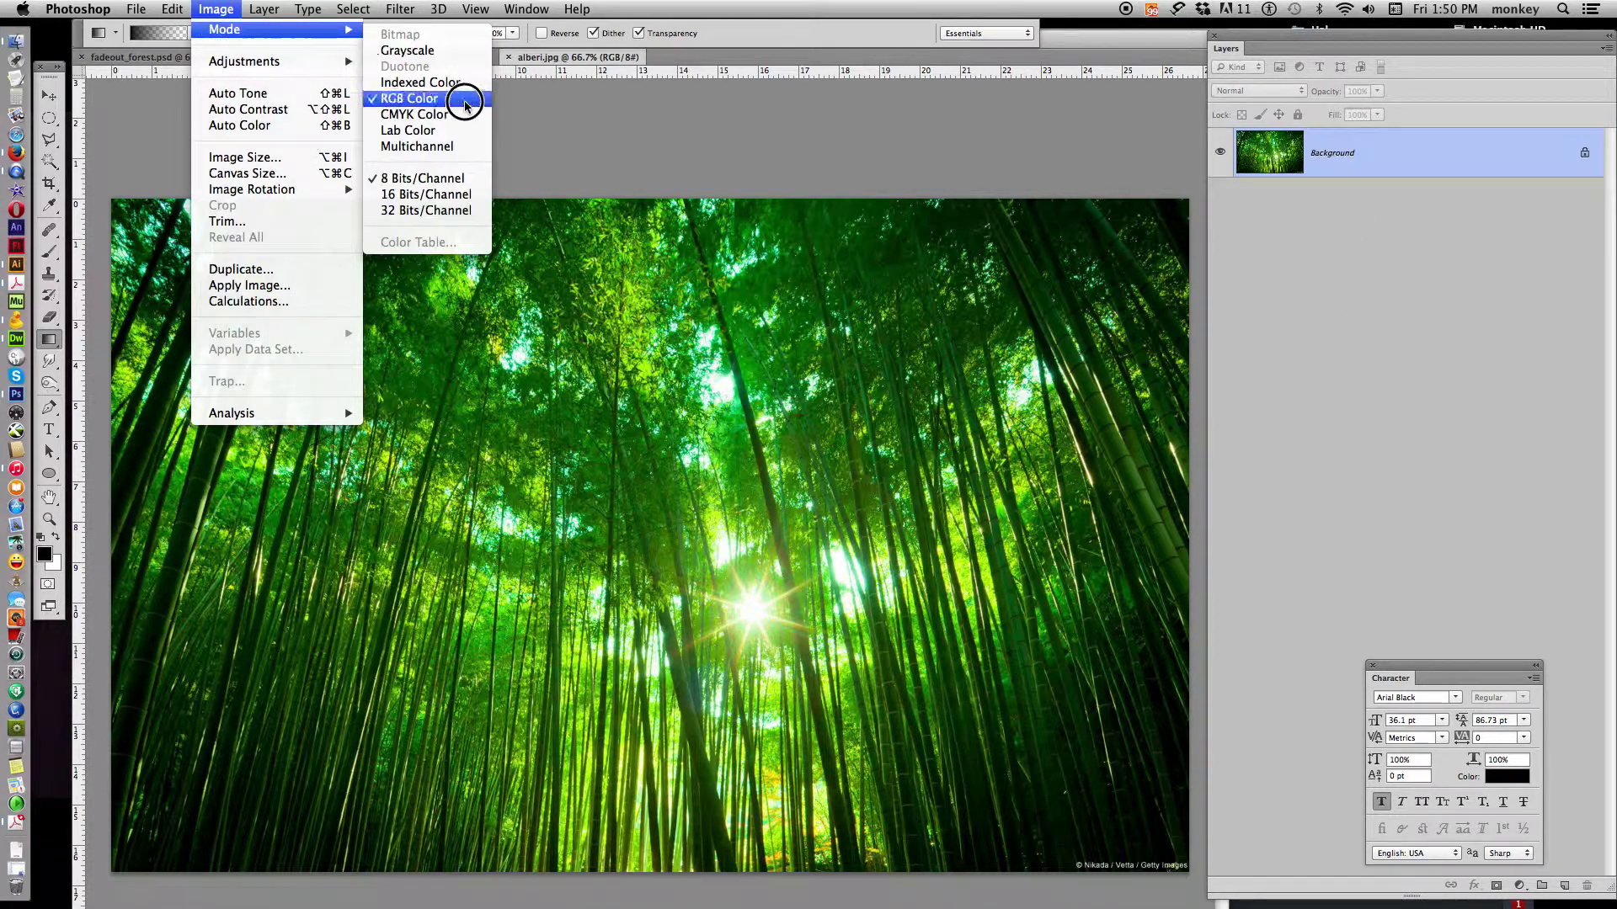
{"action": "left_click", "coordinate": [423, 114]}
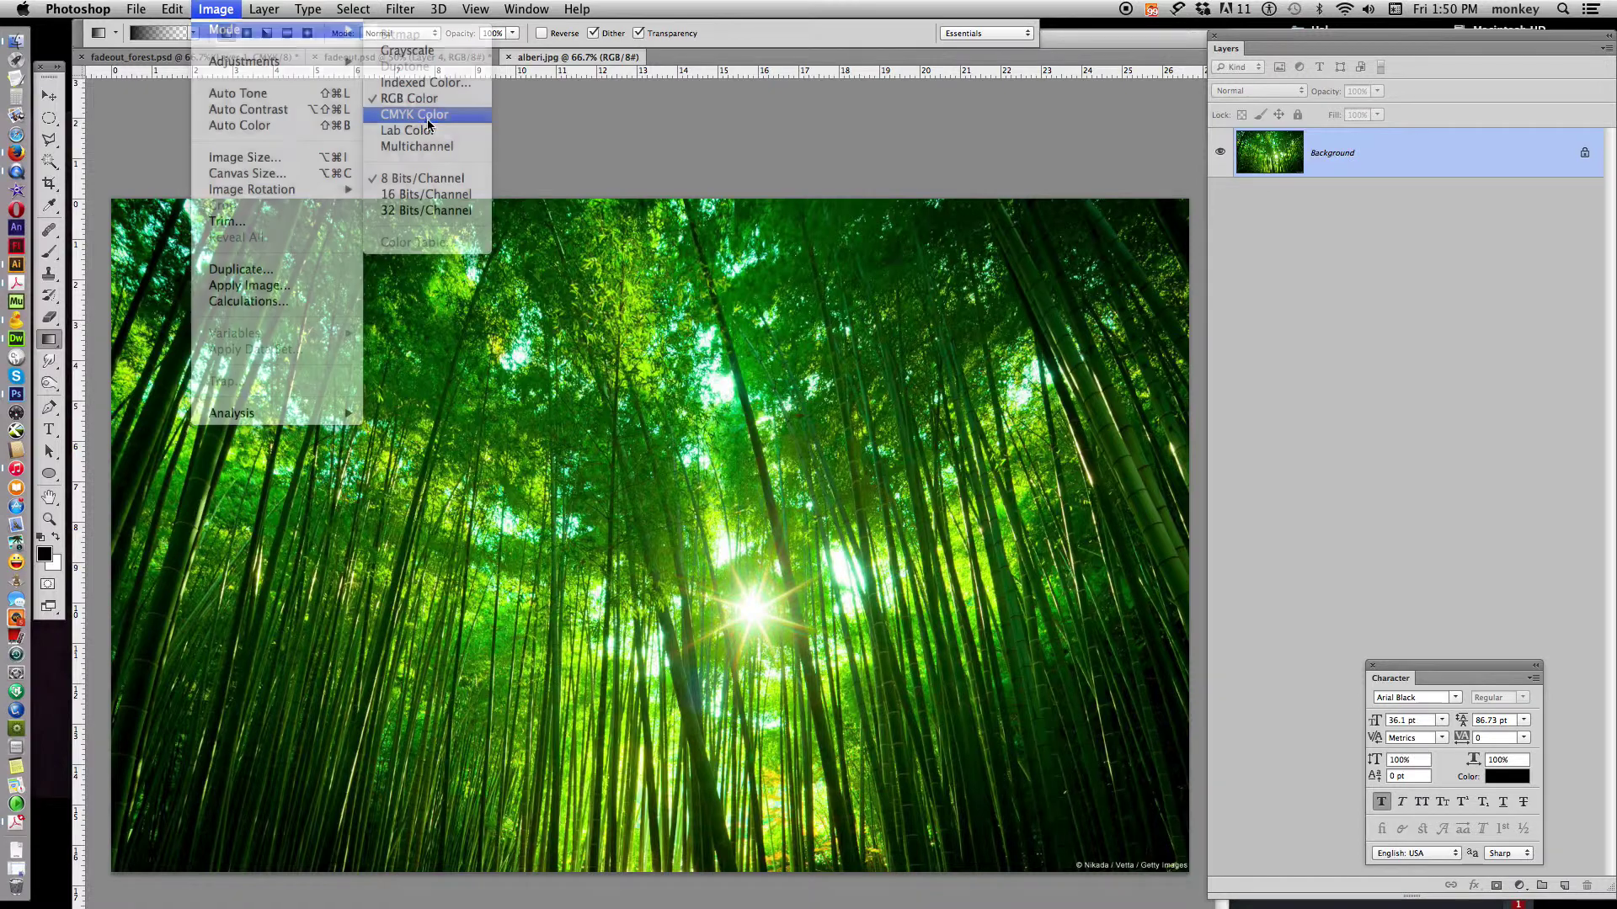
{"action": "key", "text": "Return"}
Set the image resolution to 300 pixels/inch without resampling (6.4 × 4 inches).
{"action": "left_click", "coordinate": [219, 11]}
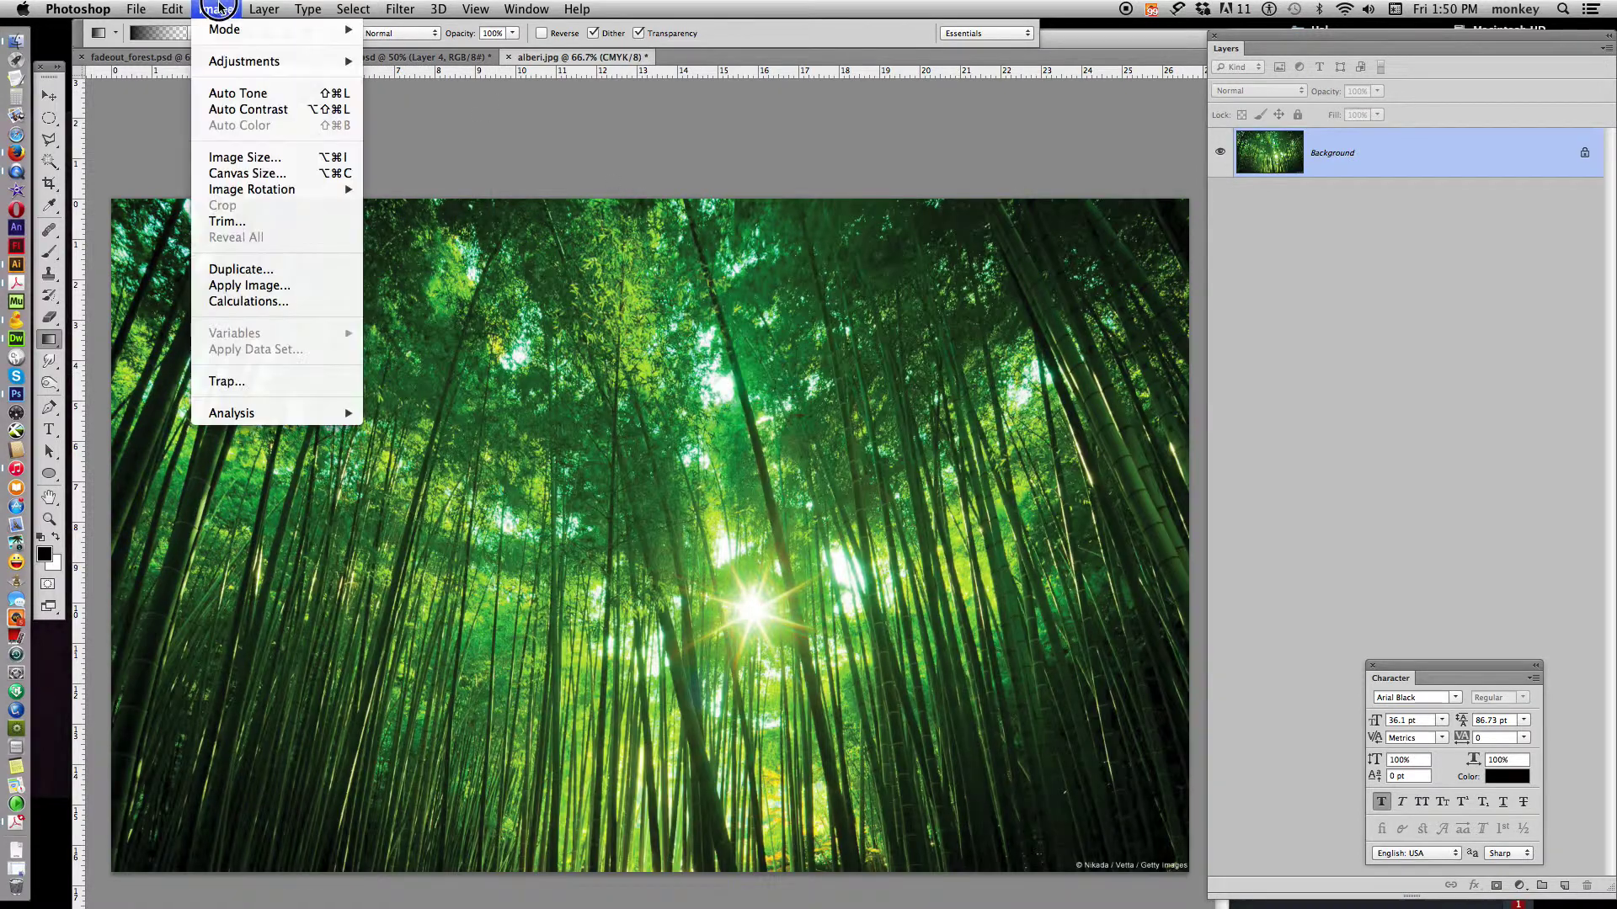
{"action": "left_click", "coordinate": [253, 157]}
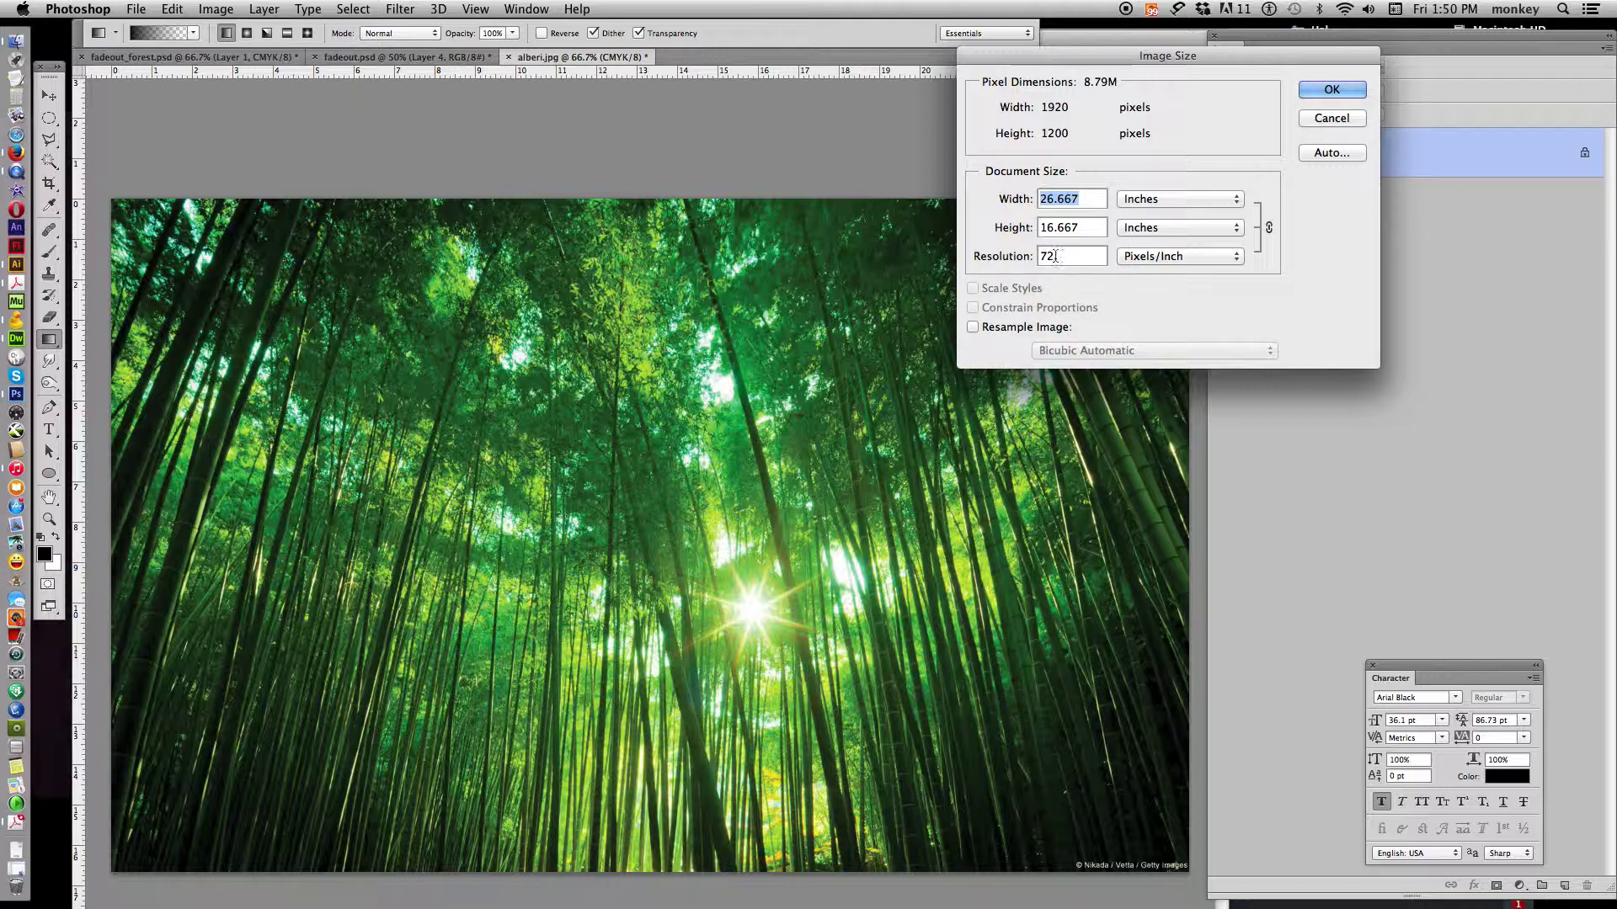
{"action": "double_click", "coordinate": [1055, 256]}
{"action": "type", "text": "300"}
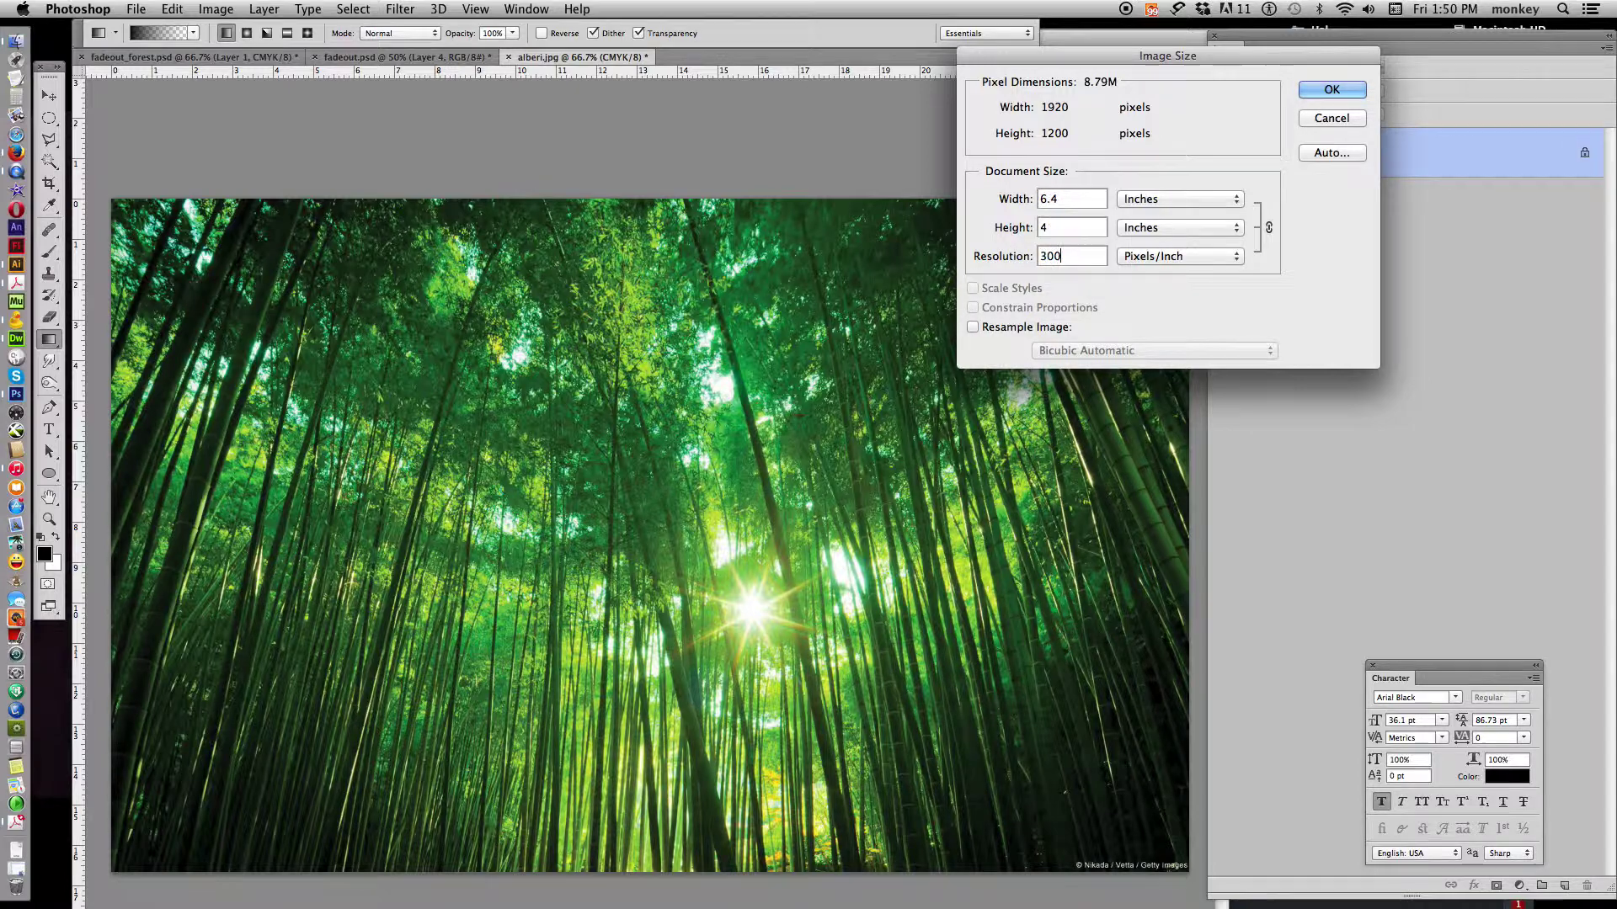
{"action": "left_click", "coordinate": [1345, 92]}
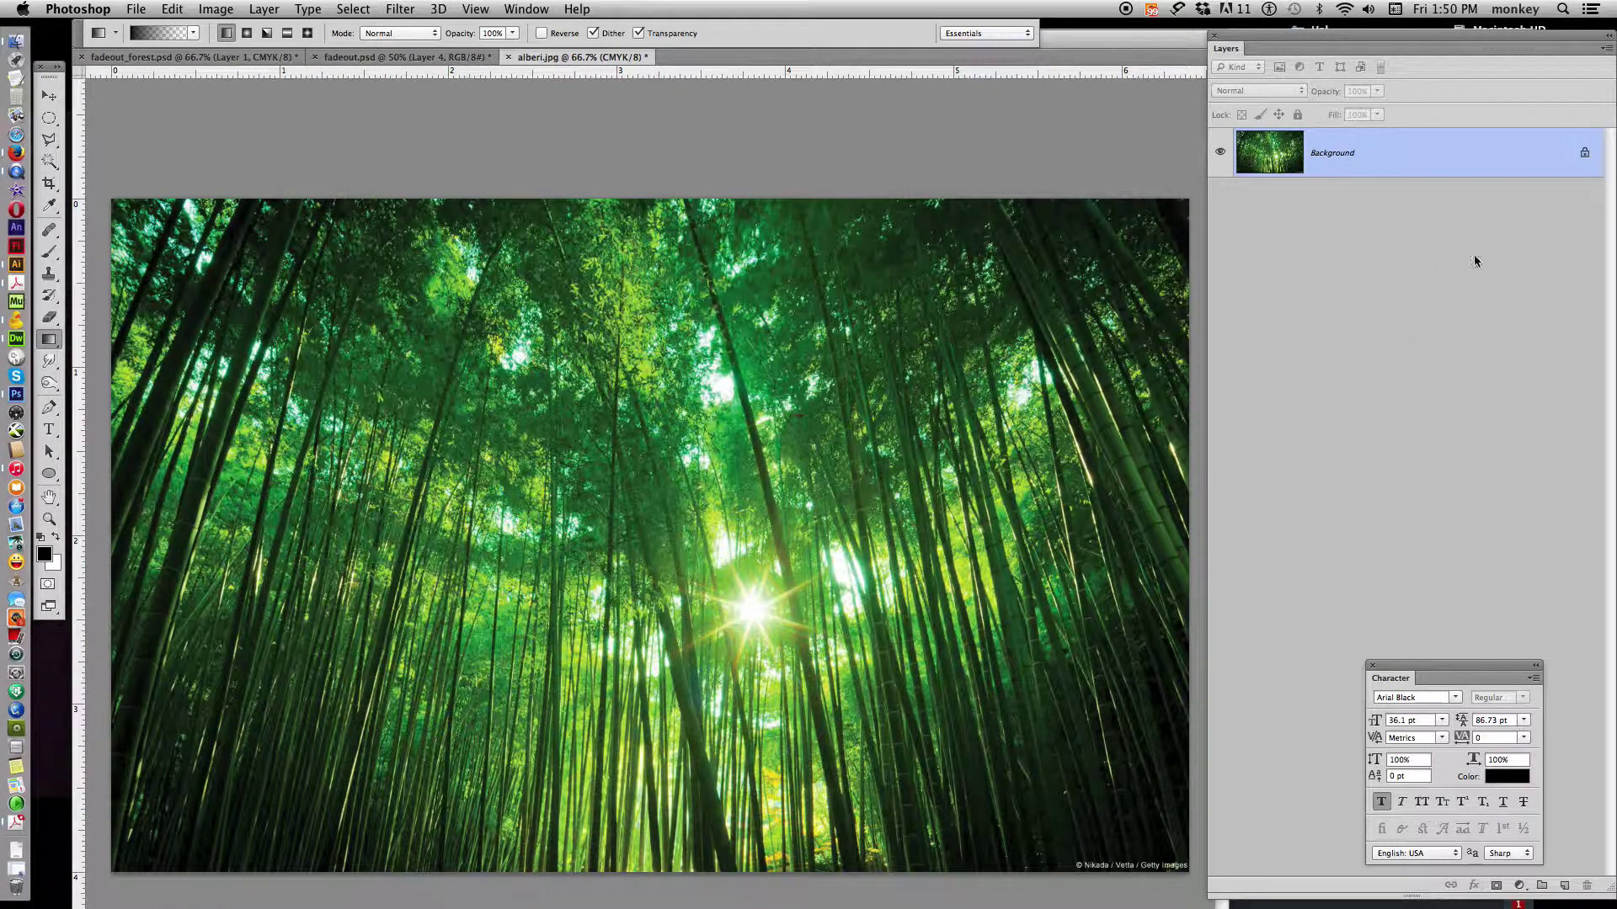
Unlock the Background as Layer 0 and add an empty Layer 1 above it.
{"action": "left_click", "coordinate": [1426, 160]}
{"action": "double_click", "coordinate": [1425, 161]}
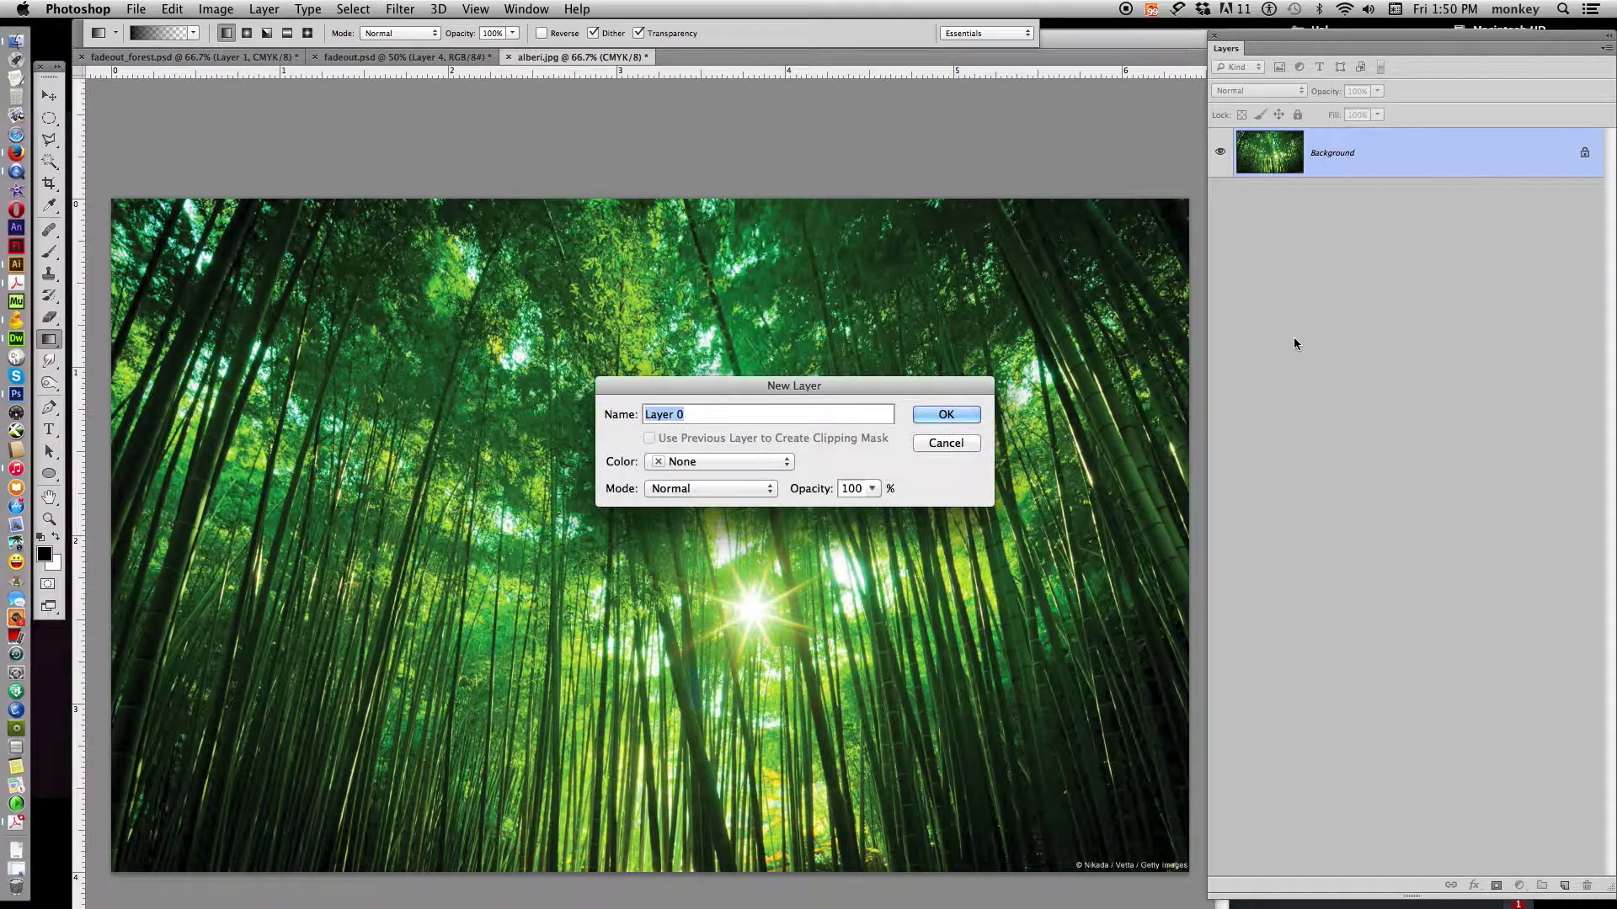
{"action": "left_click", "coordinate": [949, 415]}
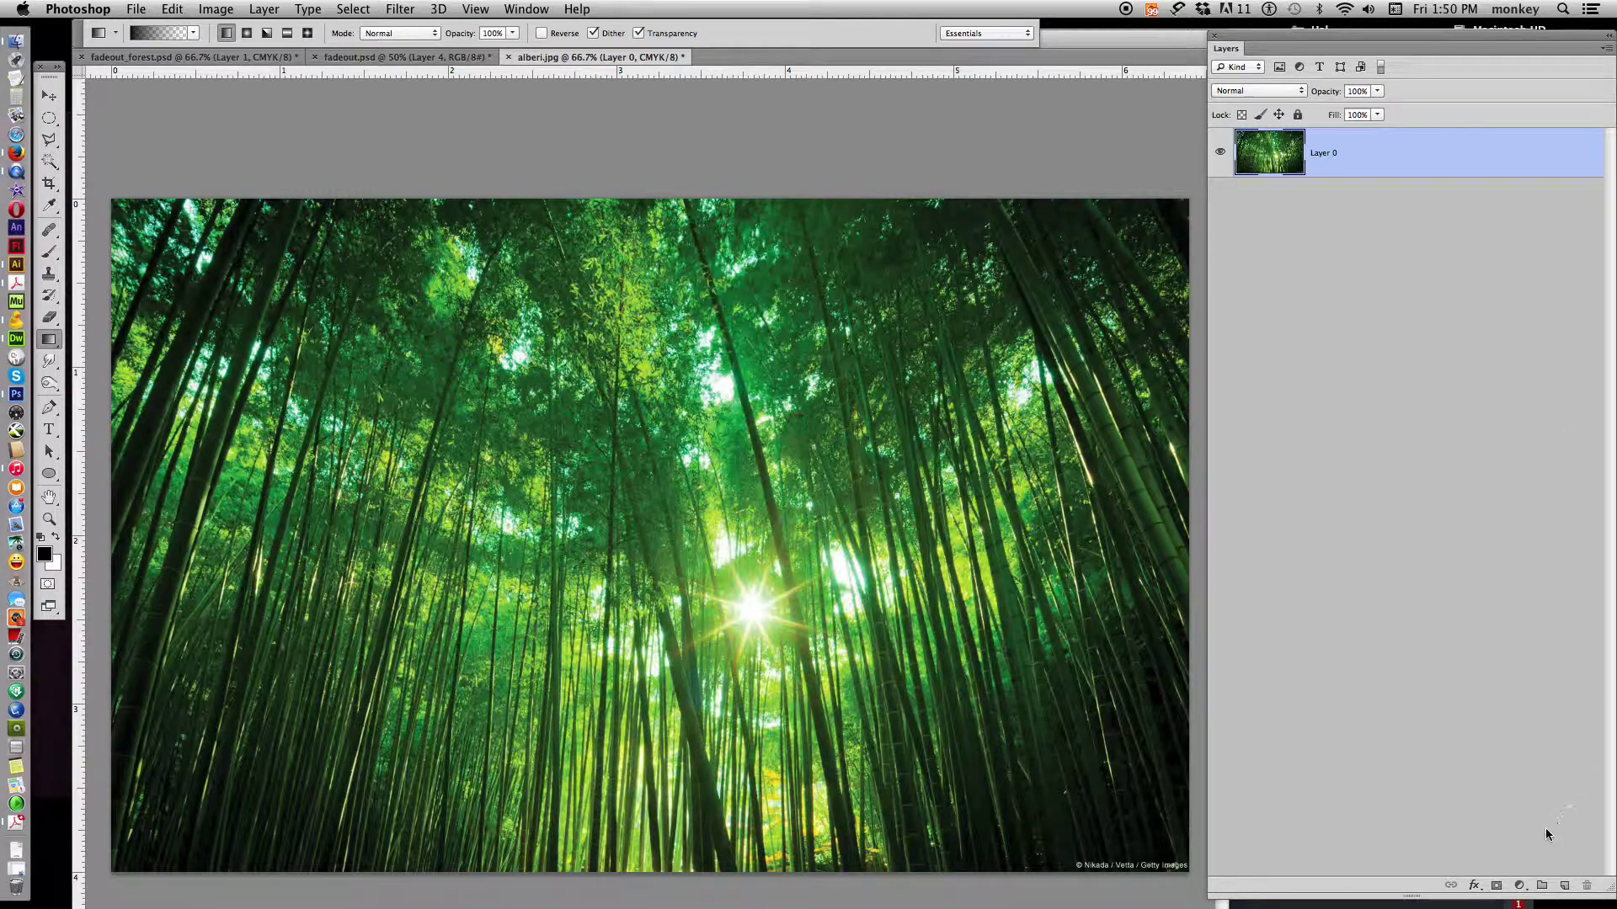
{"action": "left_click", "coordinate": [1566, 888]}
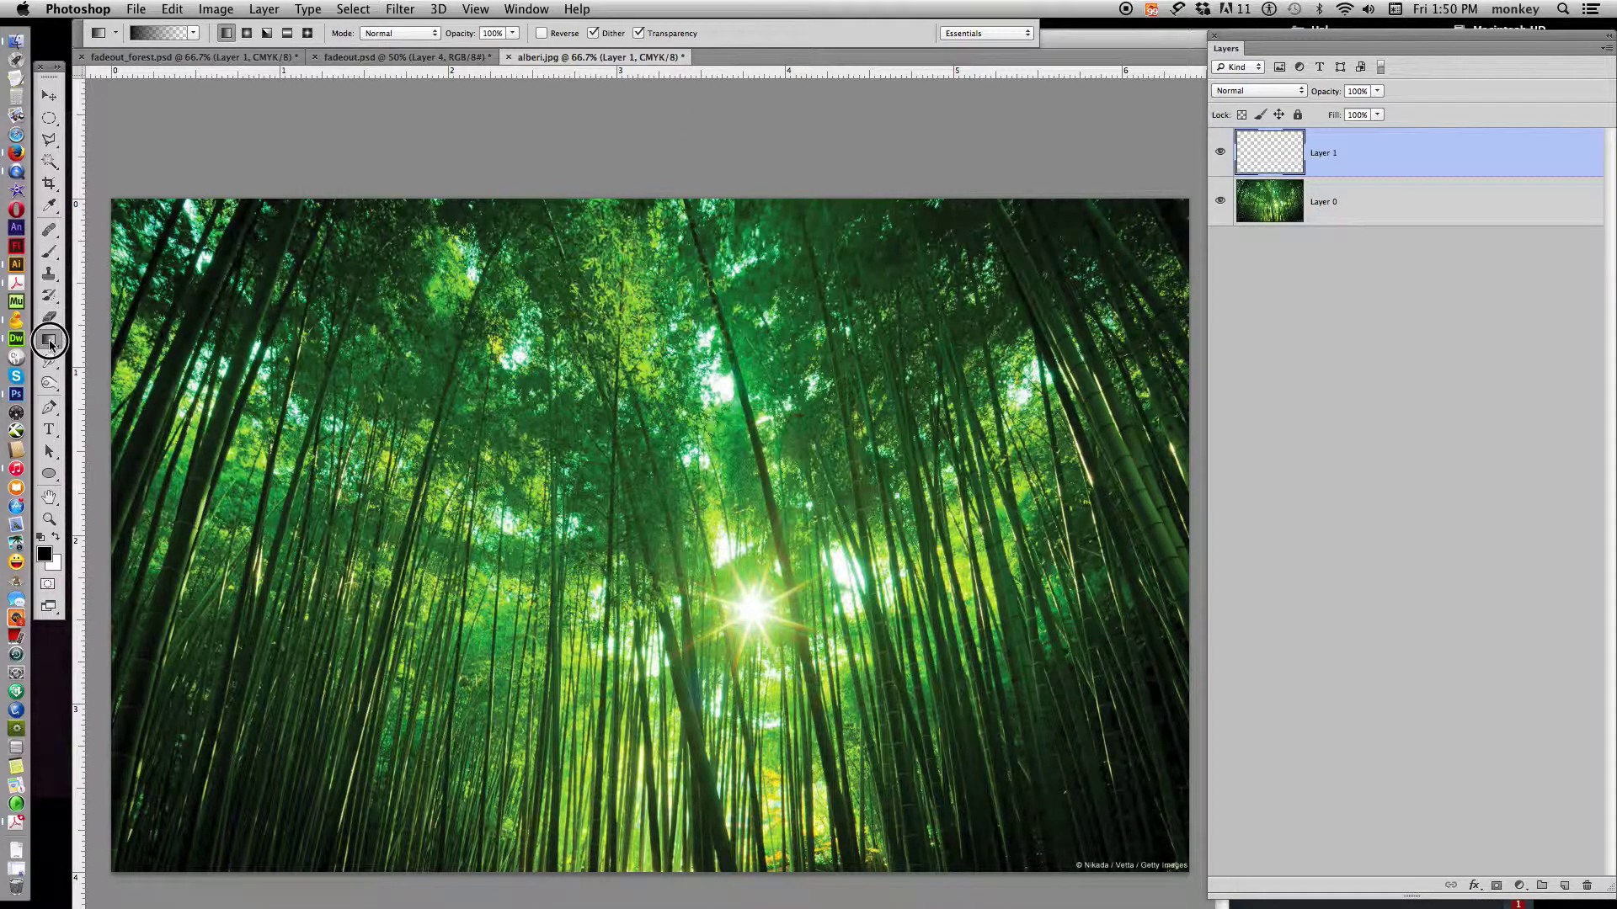
Choose the Foreground to Transparent gradient in the Gradient Tool.
{"action": "left_click_drag", "start_coordinate": [50, 339], "coordinate": [101, 344]}
{"action": "left_click", "coordinate": [102, 336]}
{"action": "left_click", "coordinate": [163, 39]}
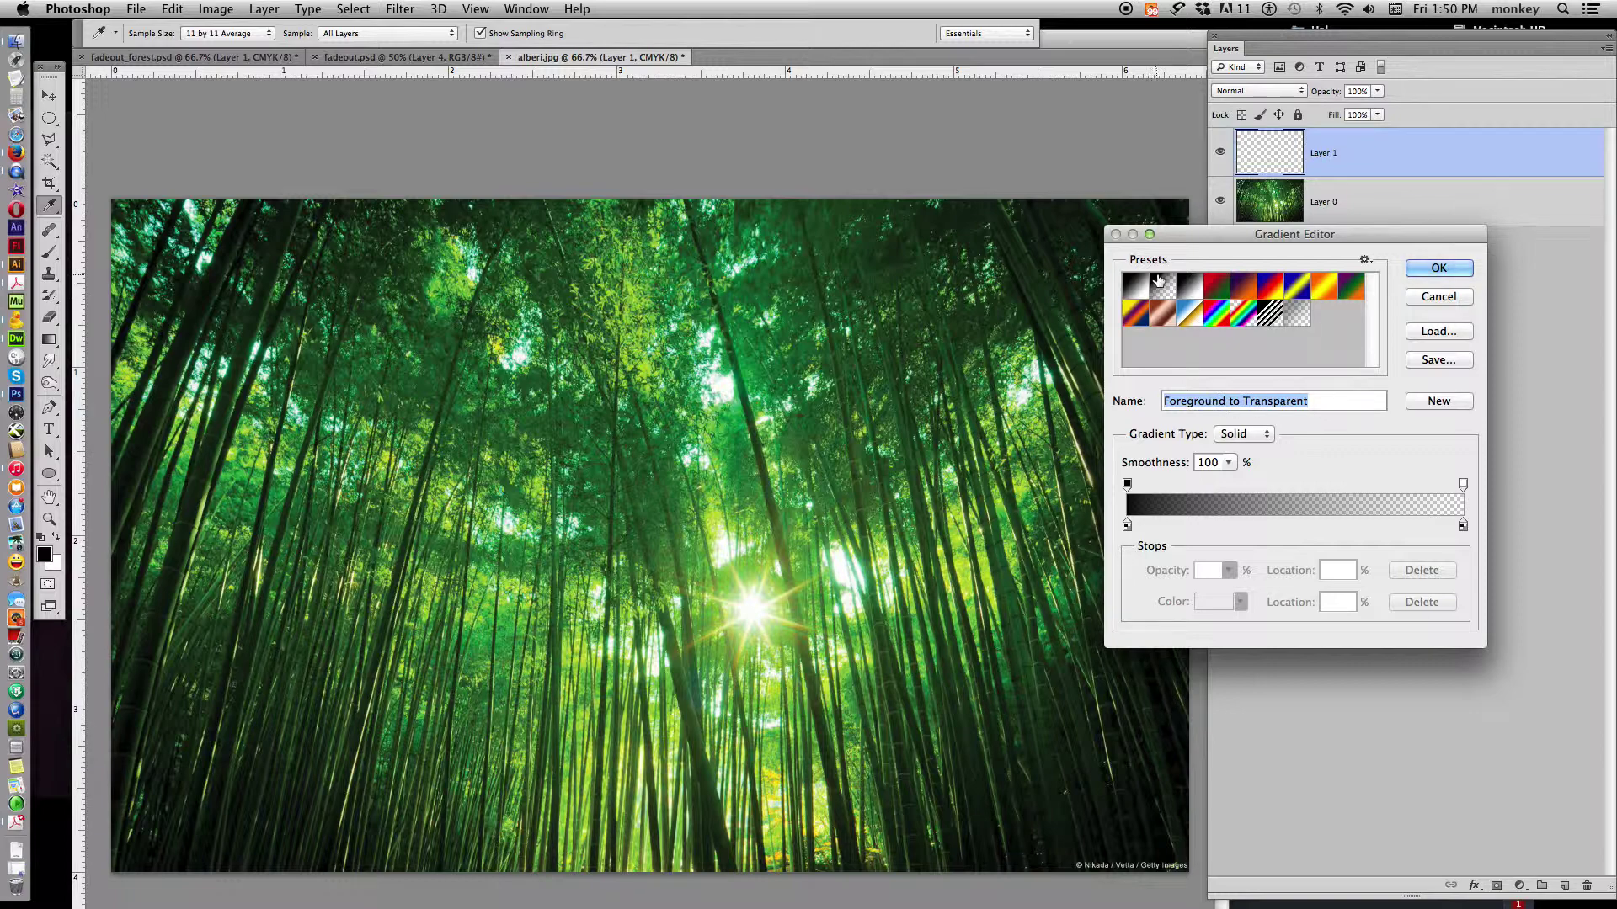
{"action": "left_click", "coordinate": [1443, 271]}
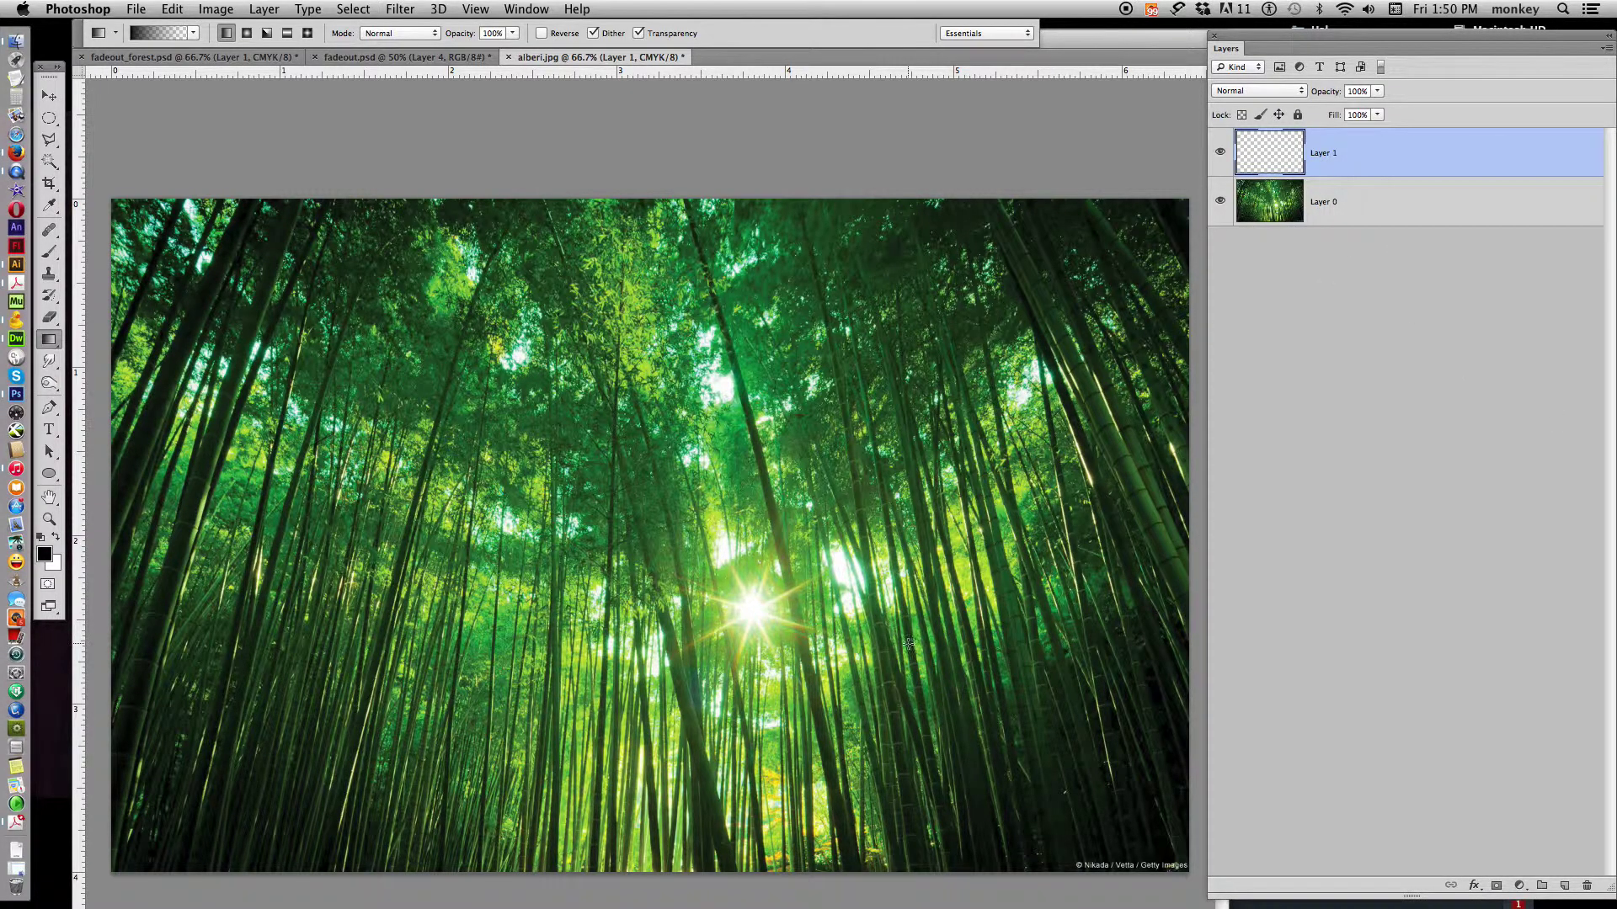
{"action": "key", "text": "super+minus"}
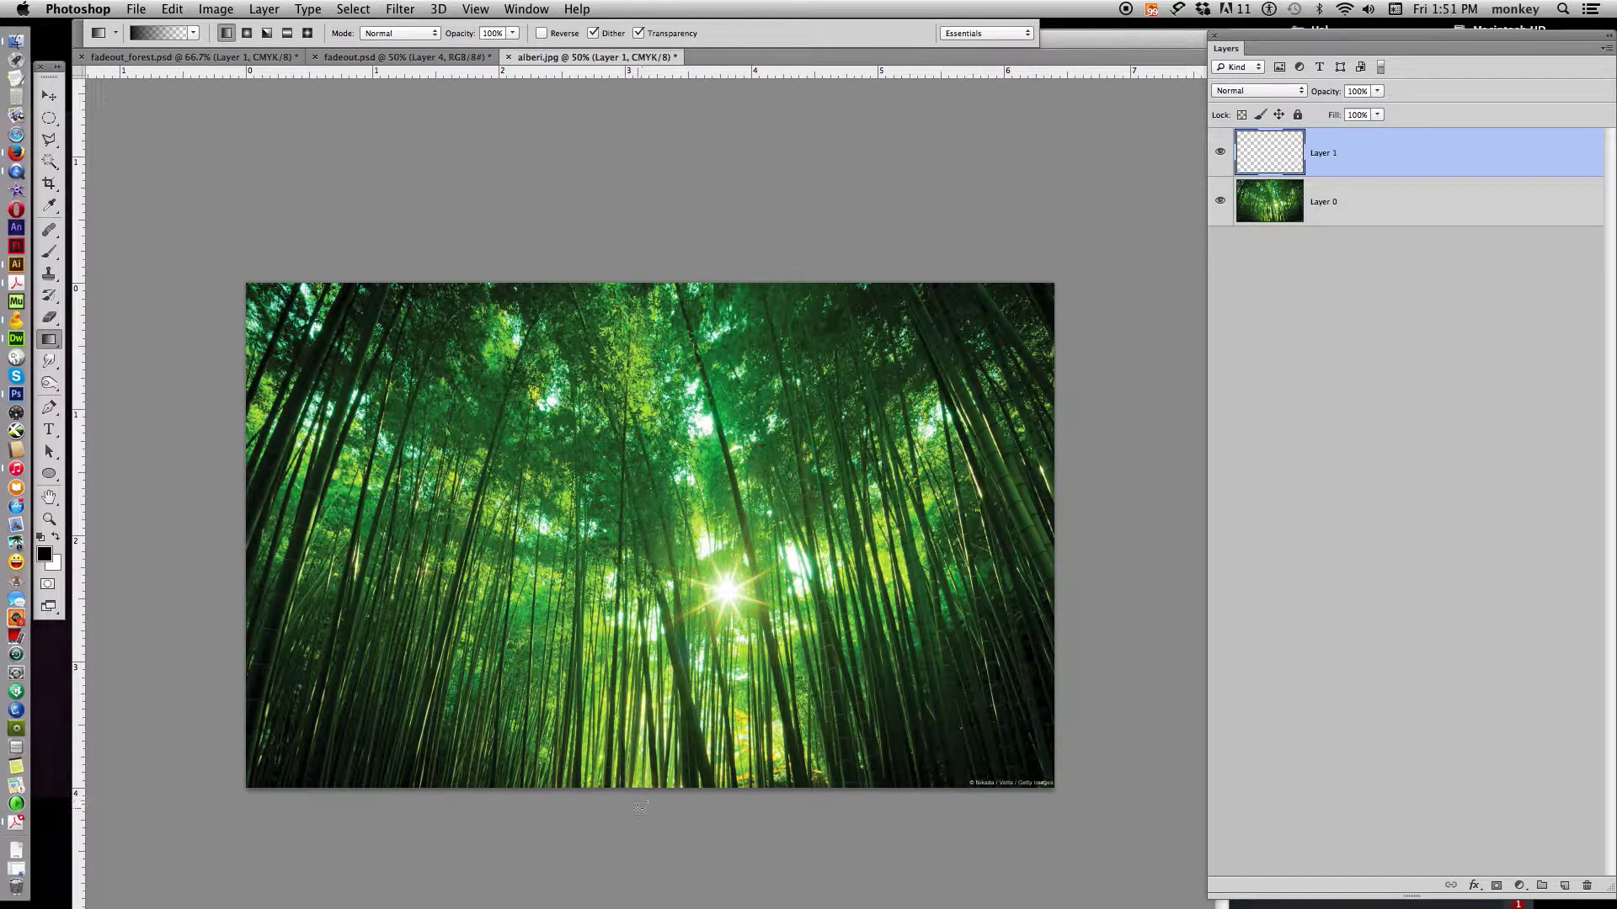
Drag a black-to-transparent gradient up from the bamboo photo's bottom edge, redoing until satisfied.
{"action": "left_click_drag", "start_coordinate": [642, 809], "coordinate": [682, 627]}
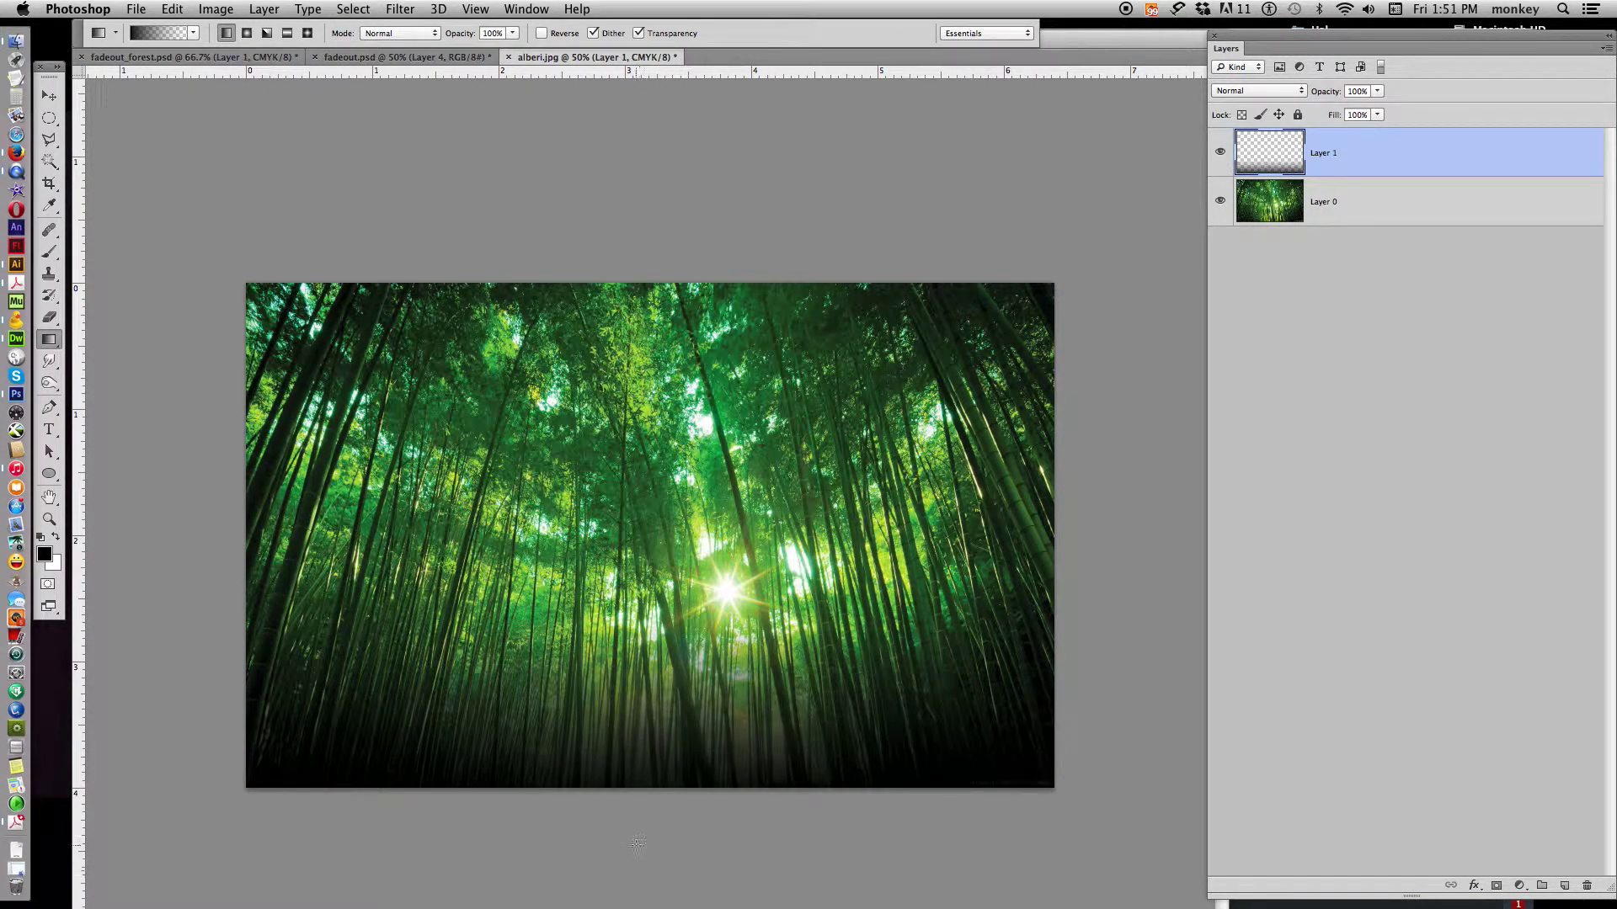
{"action": "left_click_drag", "start_coordinate": [637, 845], "coordinate": [693, 724]}
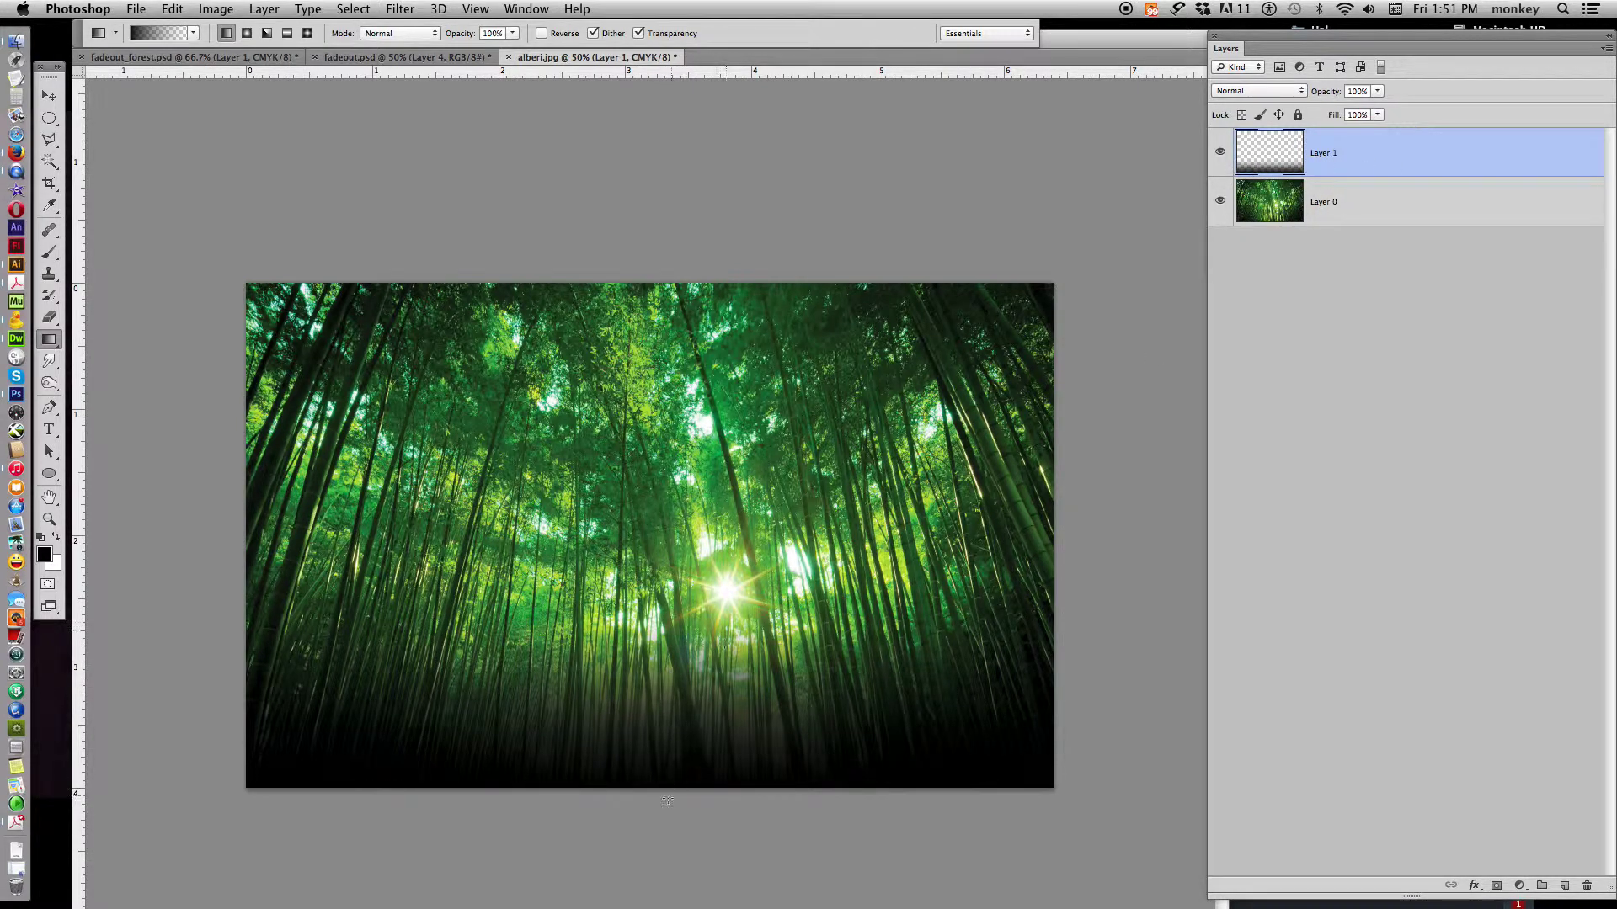
{"action": "left_click_drag", "start_coordinate": [659, 809], "coordinate": [690, 685]}
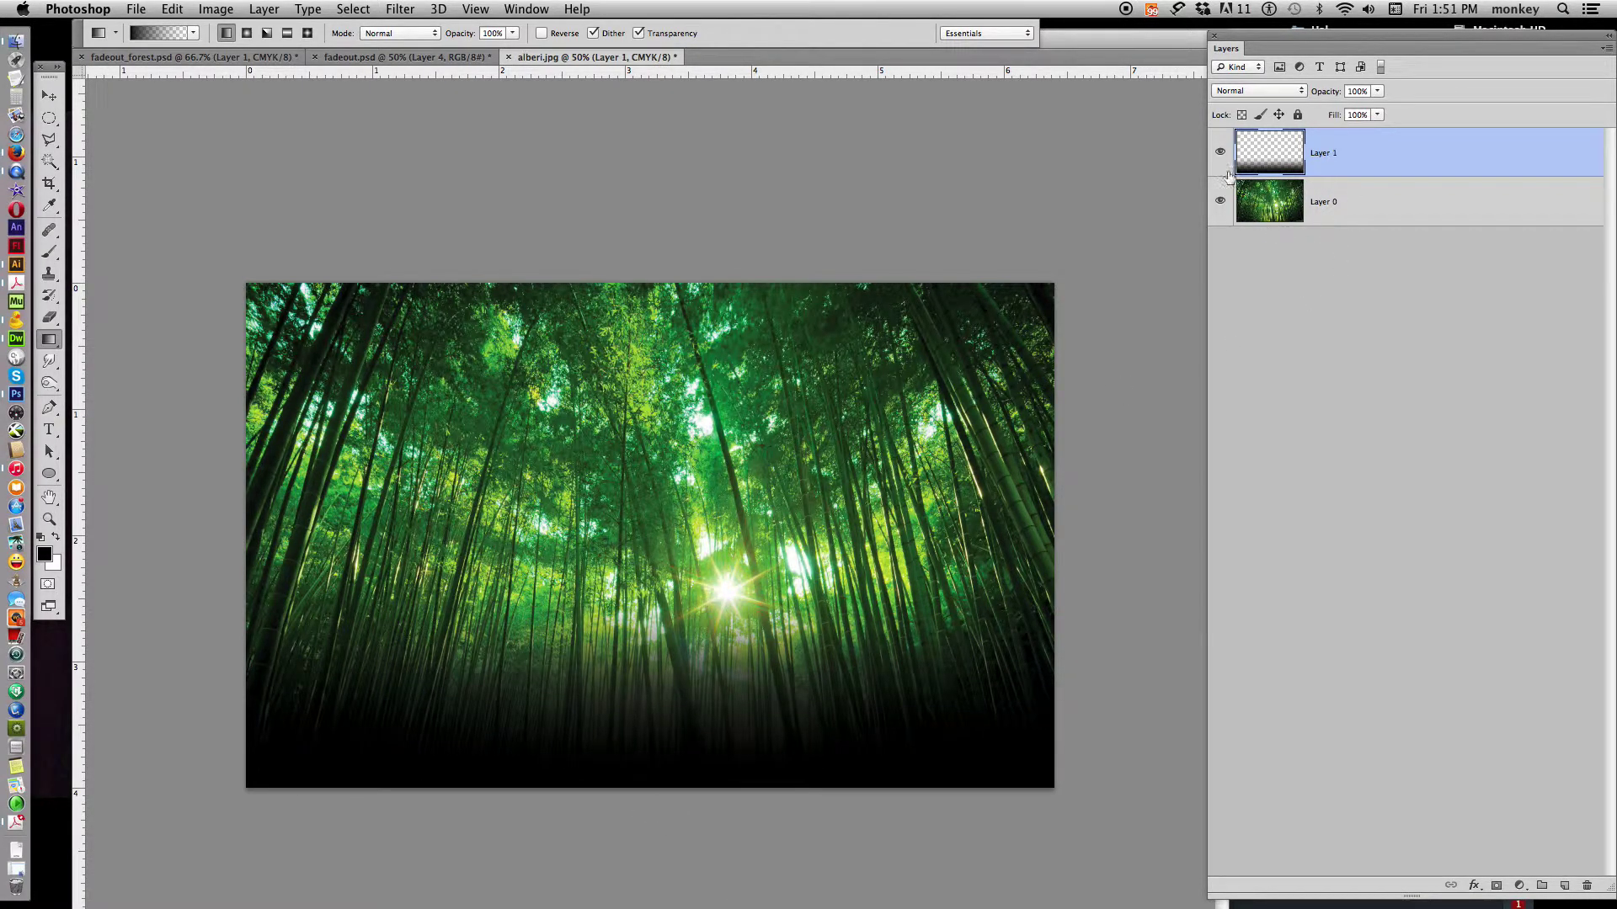
{"action": "left_click_drag", "start_coordinate": [654, 798], "coordinate": [653, 620]}
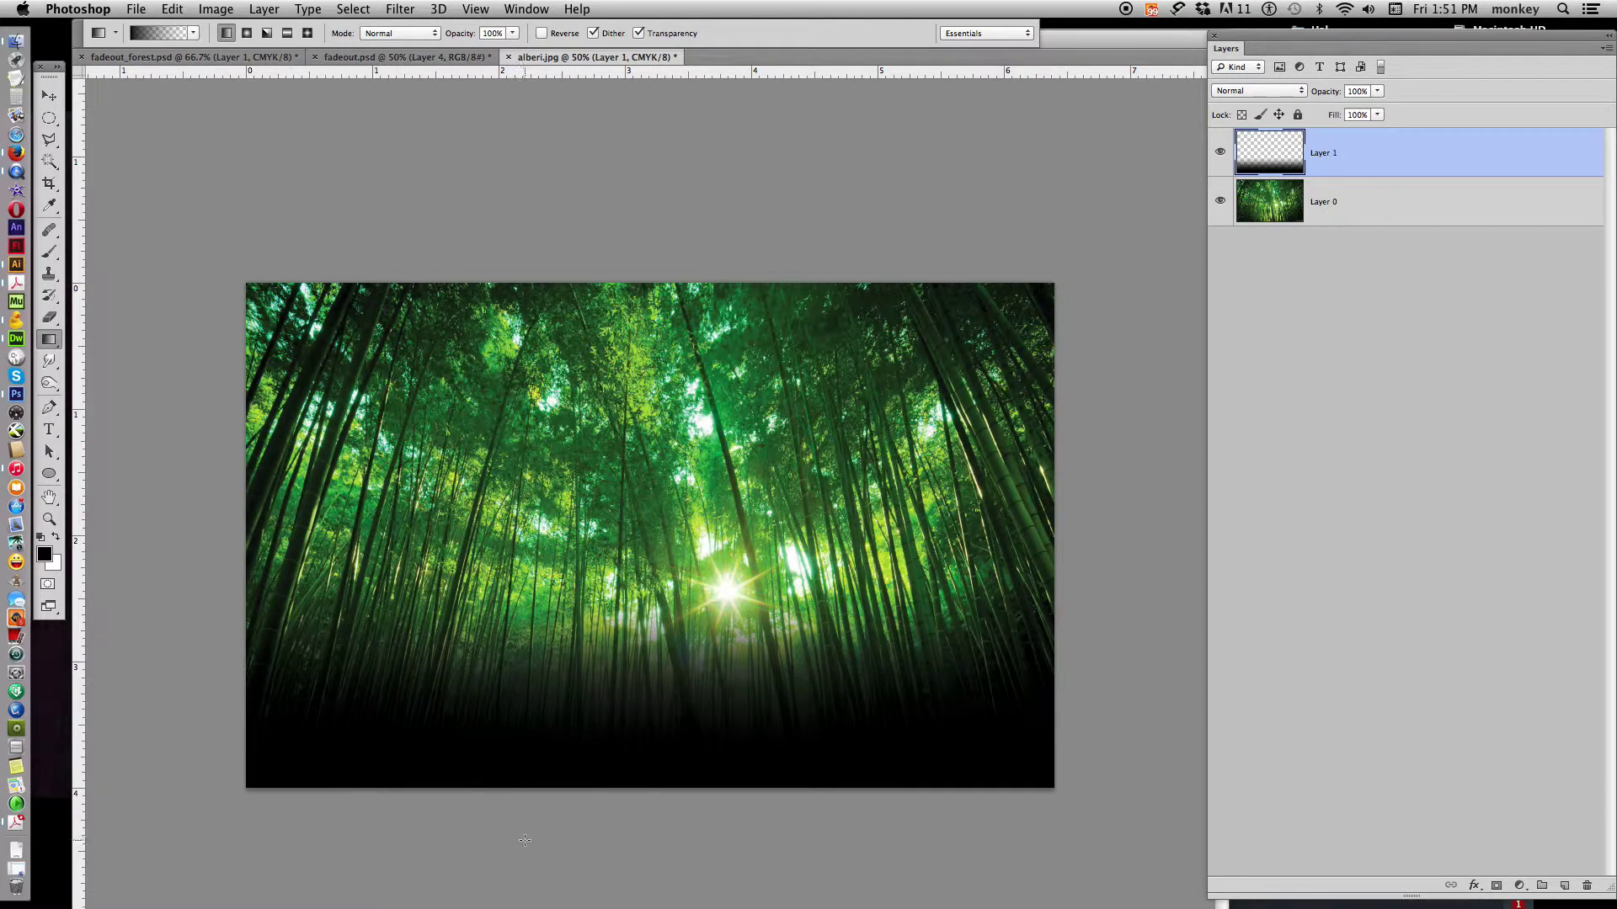
{"action": "double_click", "coordinate": [1393, 152]}
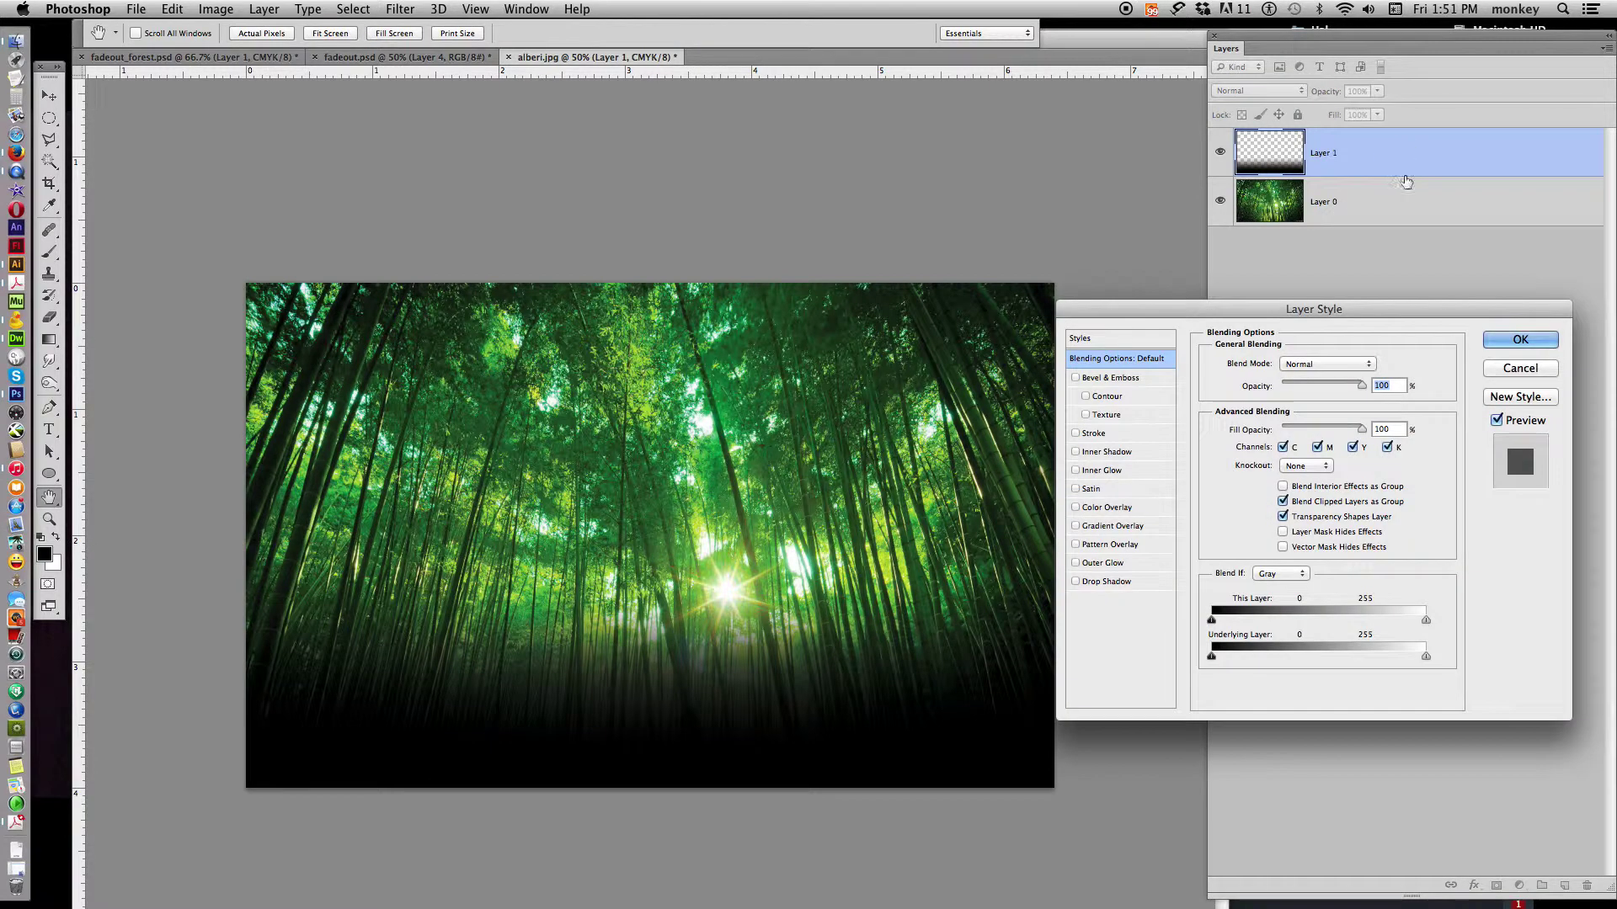
Enable Color Overlay on Layer 1 and try green, near-white and yellow-green colours.
{"action": "left_click", "coordinate": [1114, 508]}
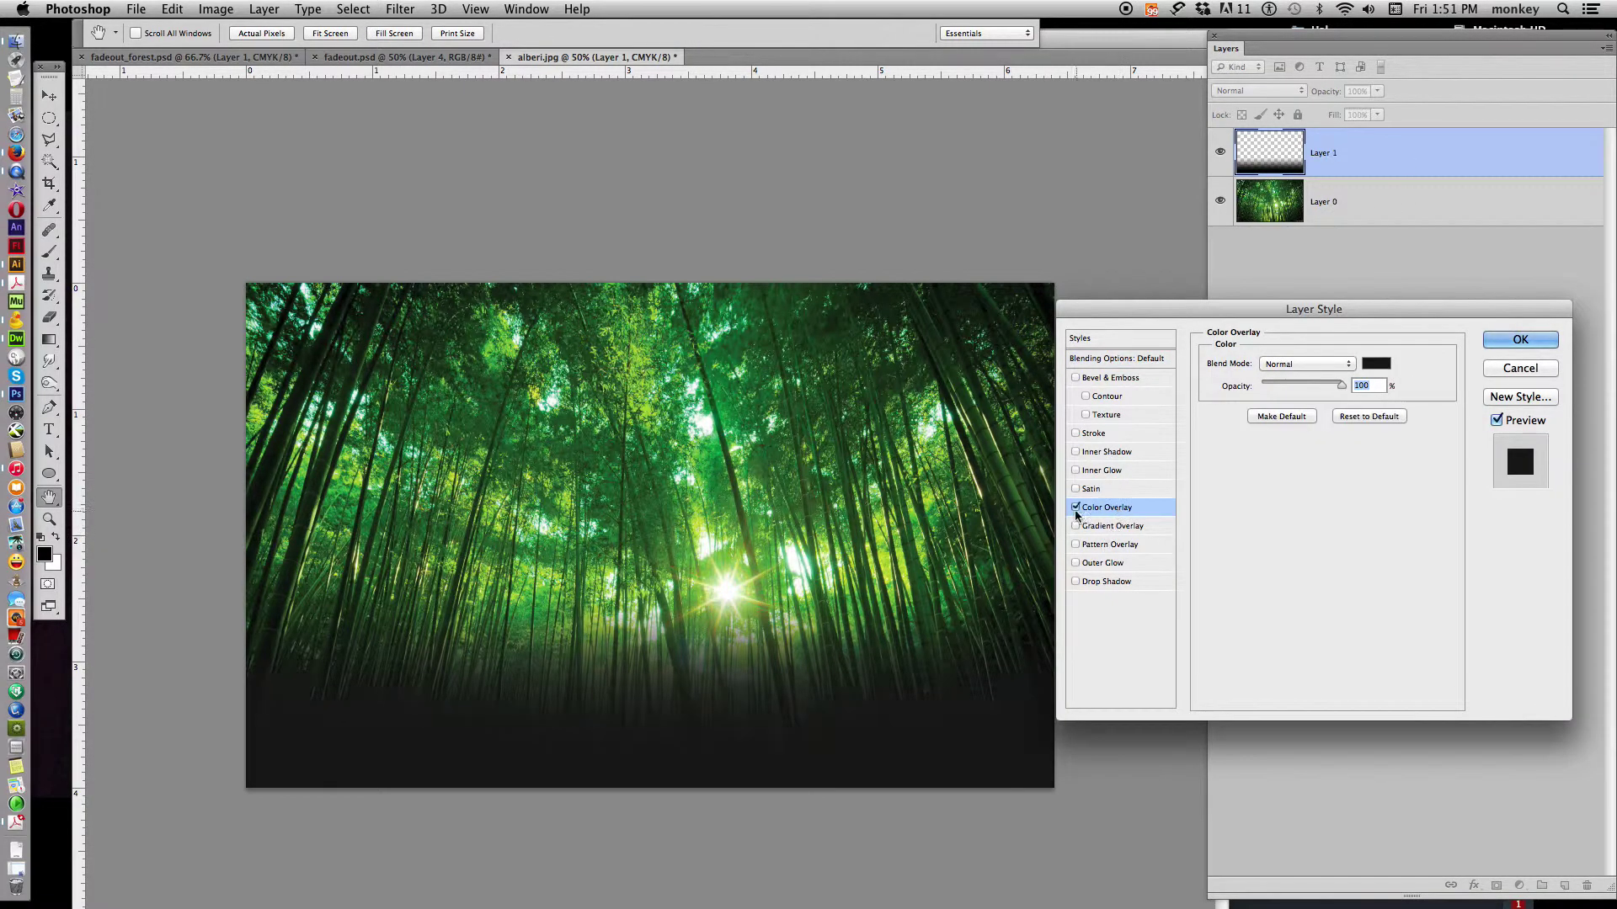
{"action": "left_click", "coordinate": [1375, 363]}
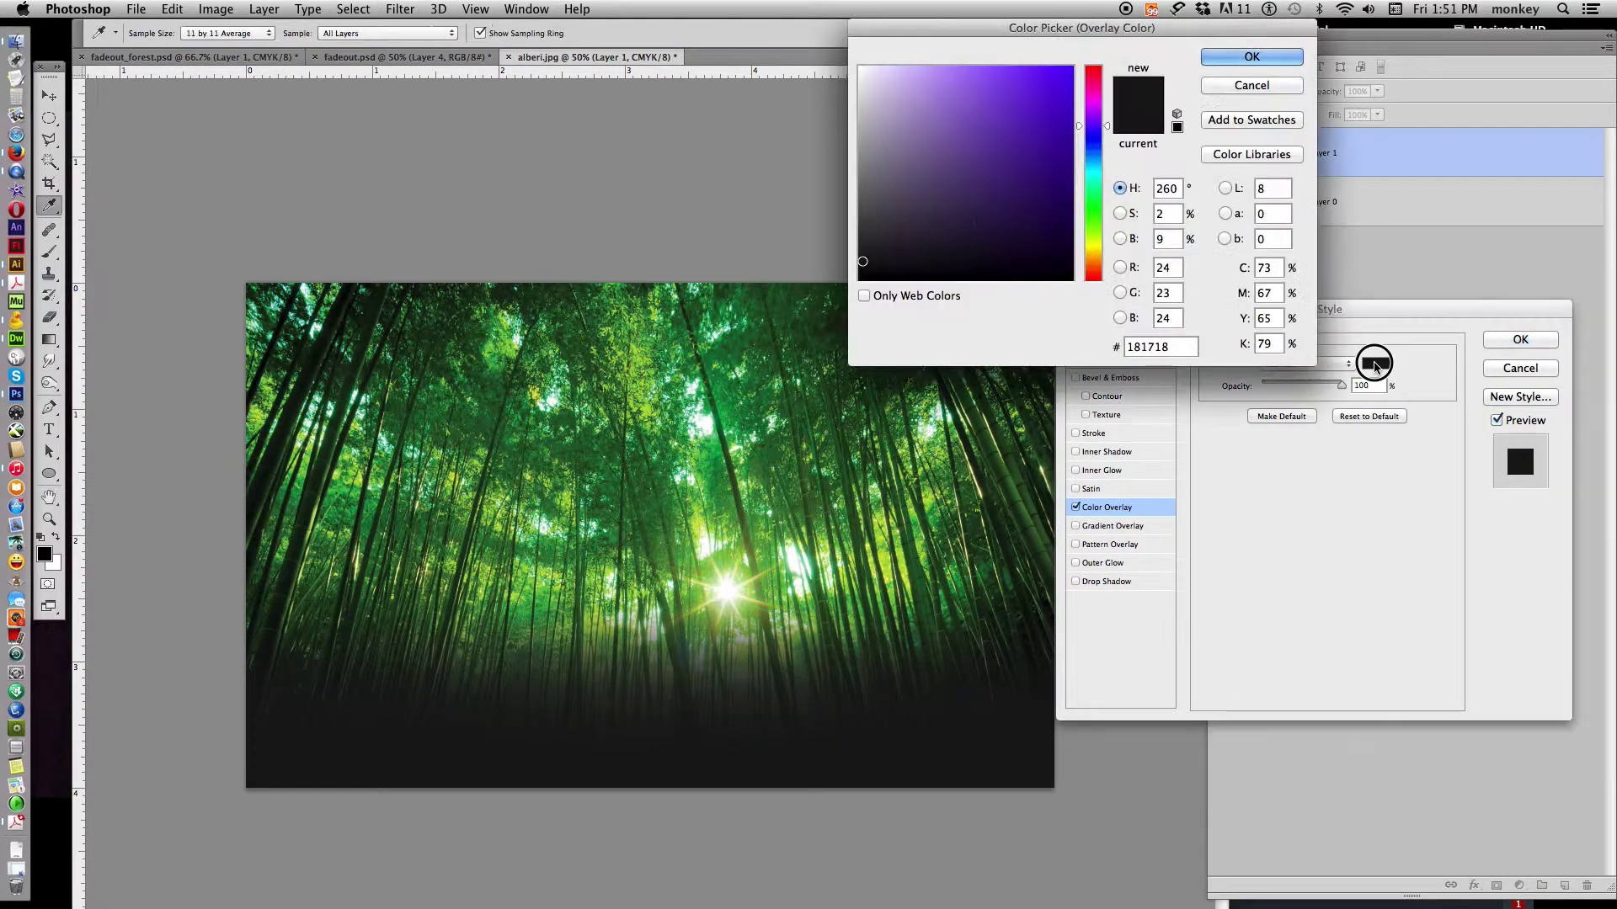
{"action": "left_click", "coordinate": [675, 584]}
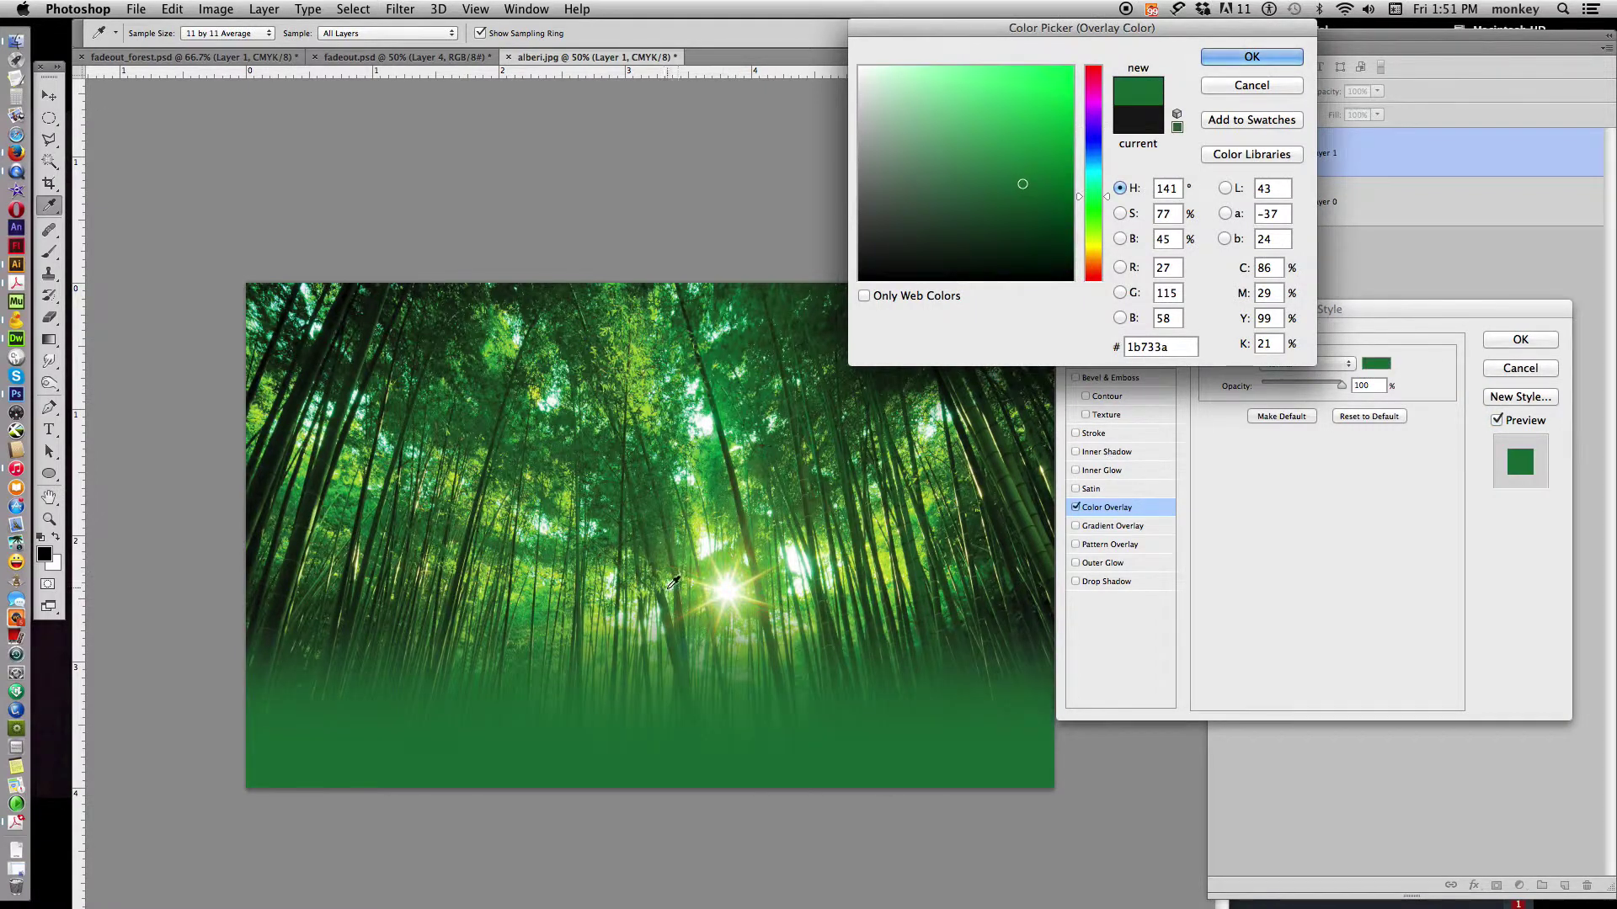
{"action": "left_click", "coordinate": [725, 589]}
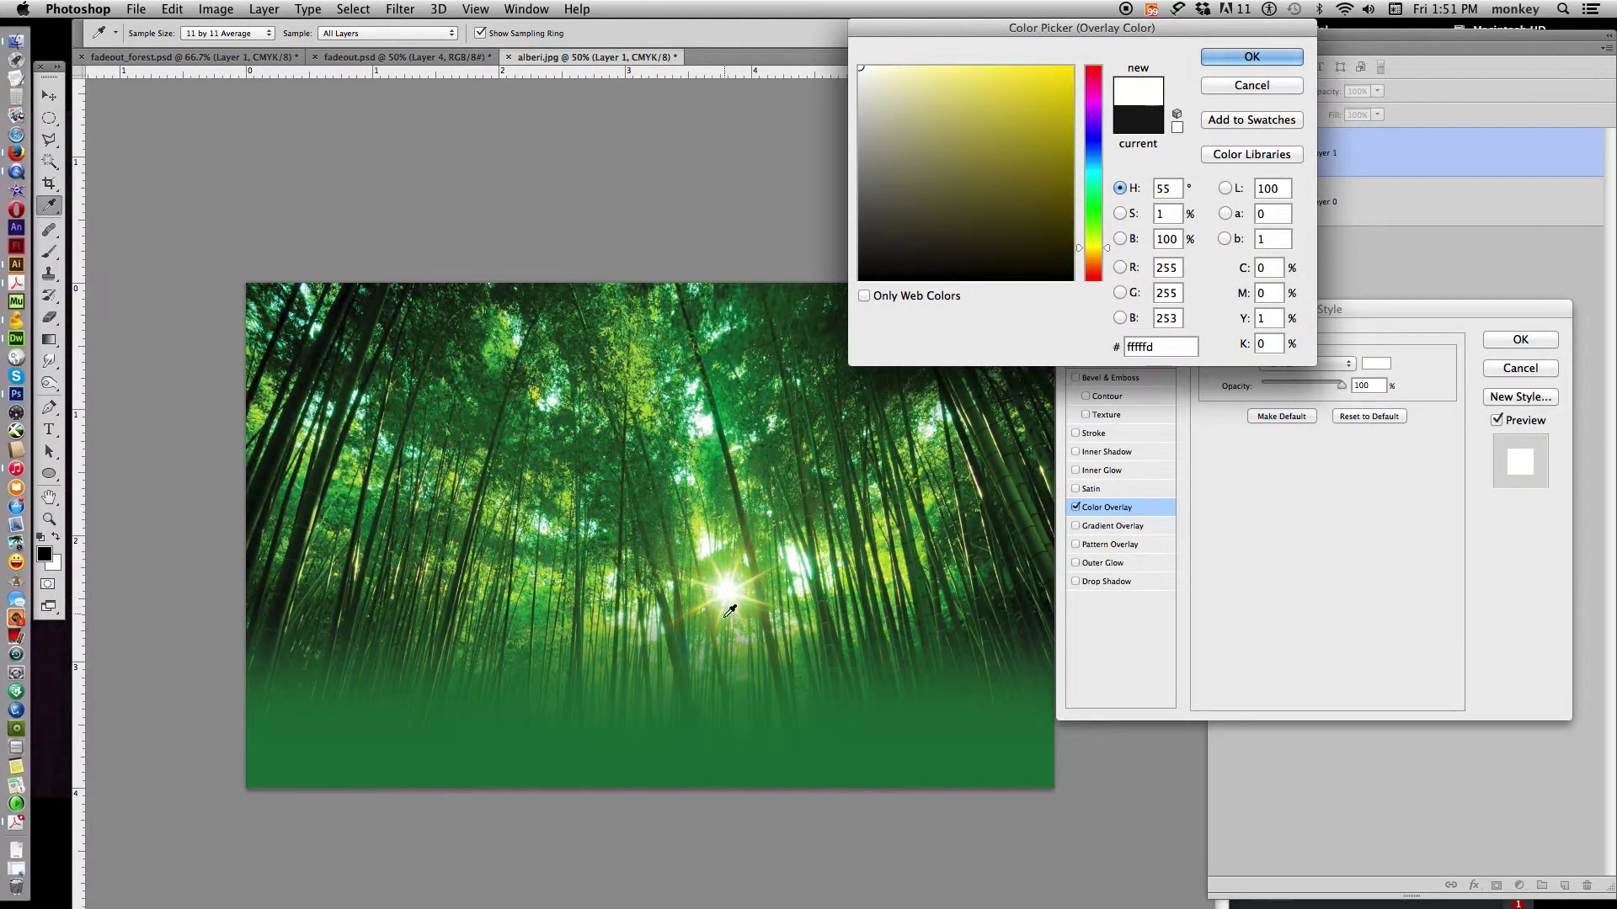
{"action": "left_click", "coordinate": [578, 326]}
{"action": "left_click", "coordinate": [714, 526]}
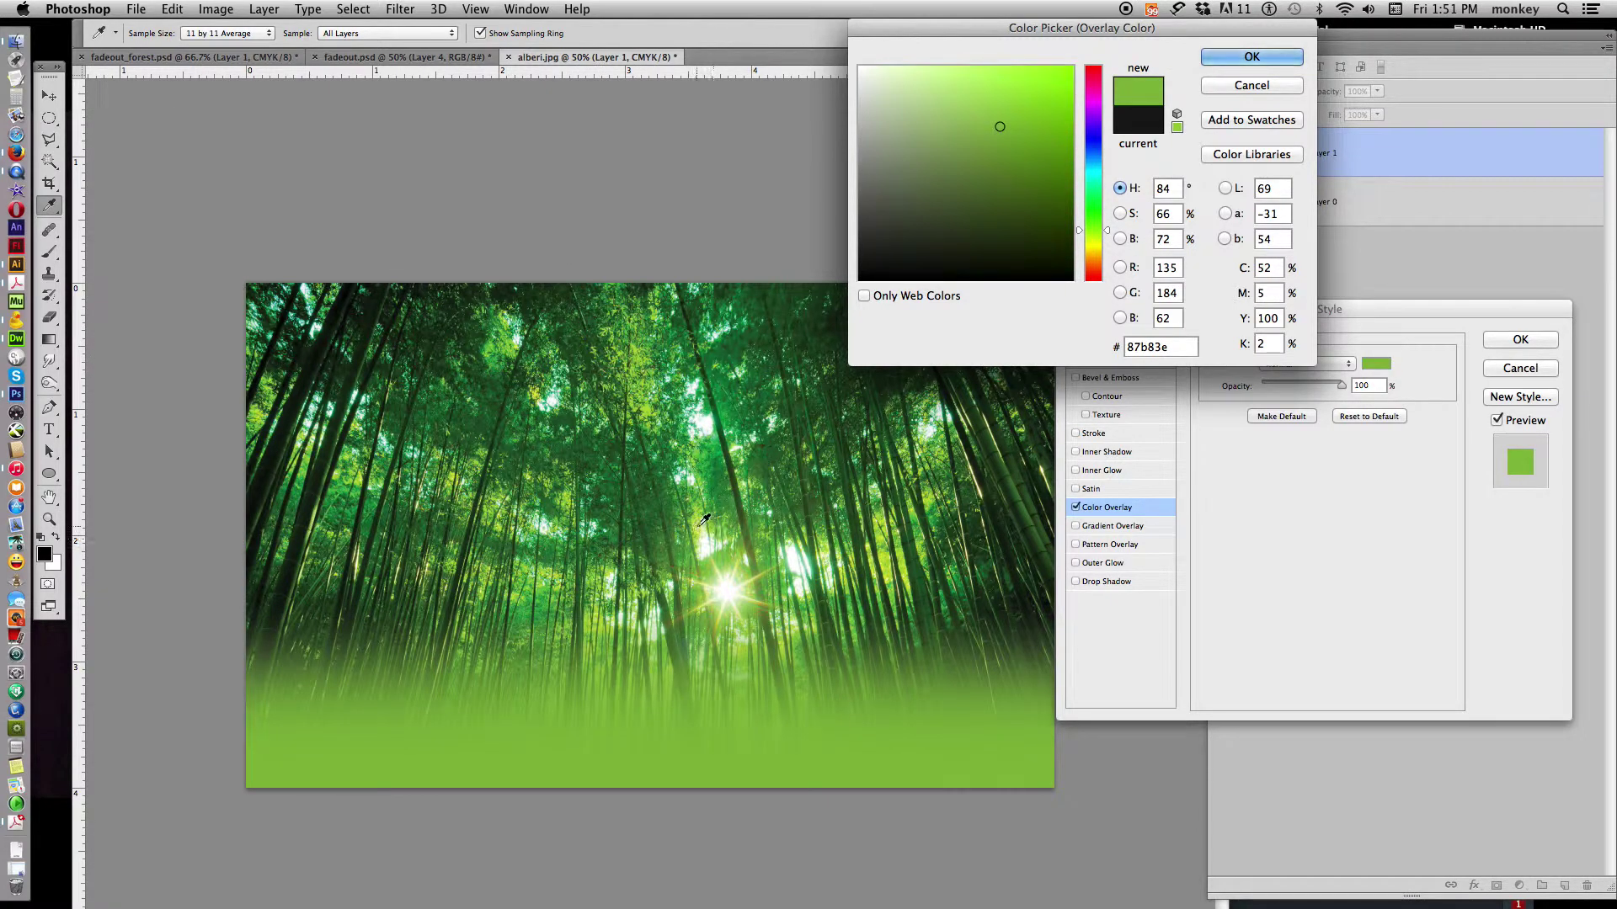
{"action": "left_click", "coordinate": [710, 618]}
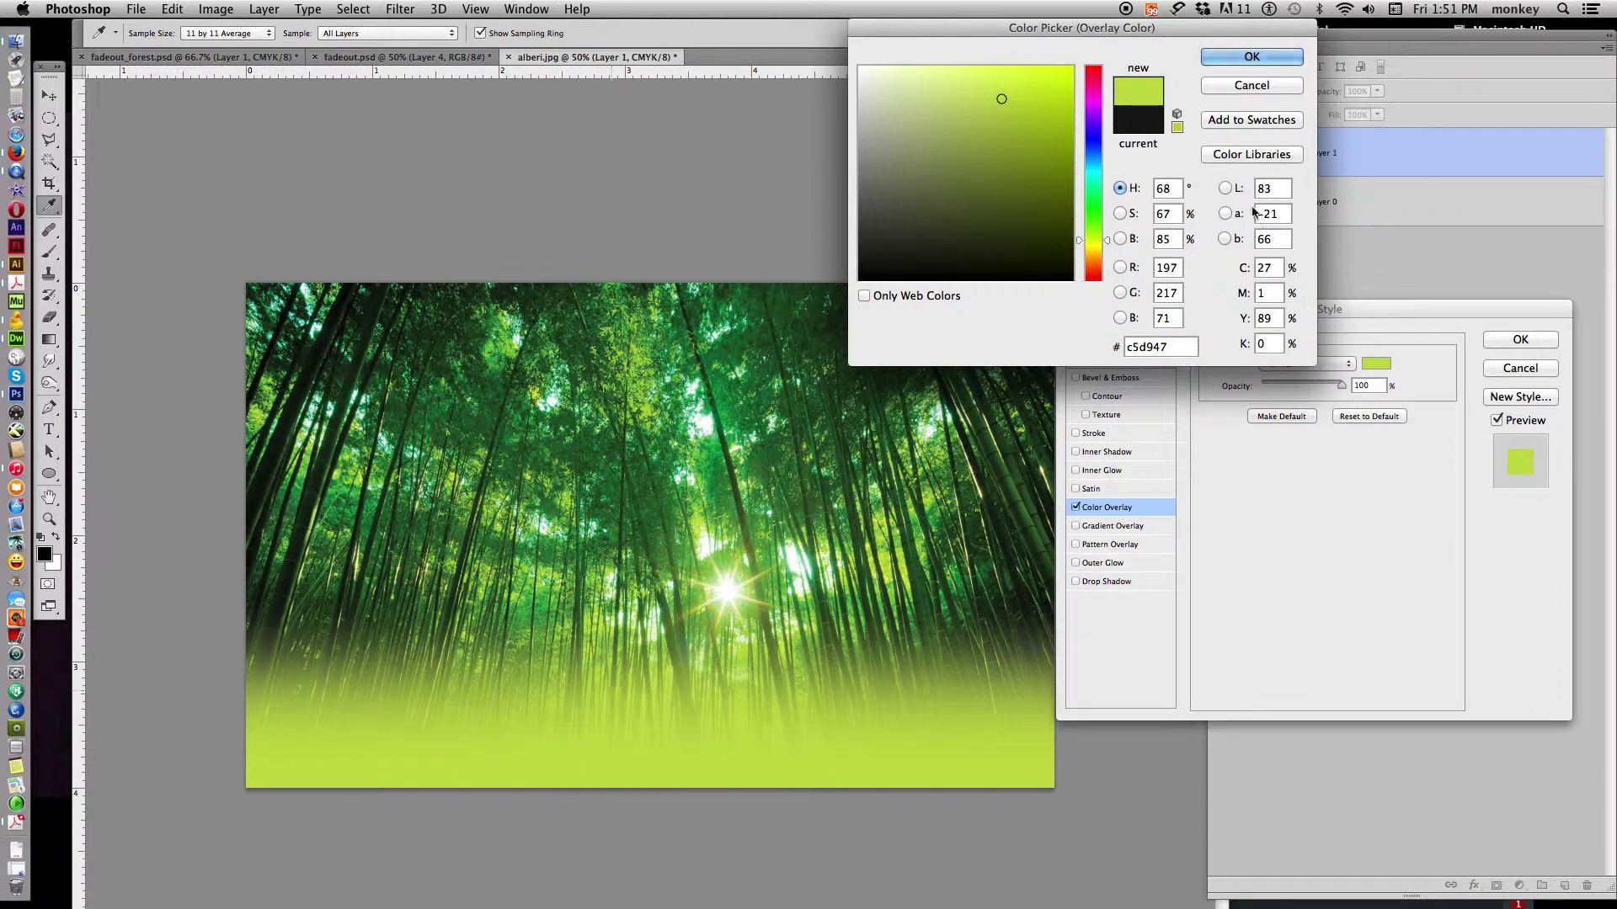
Revert the overlay colour to black and apply the effect.
{"action": "left_click", "coordinate": [1141, 122]}
{"action": "left_click", "coordinate": [1250, 57]}
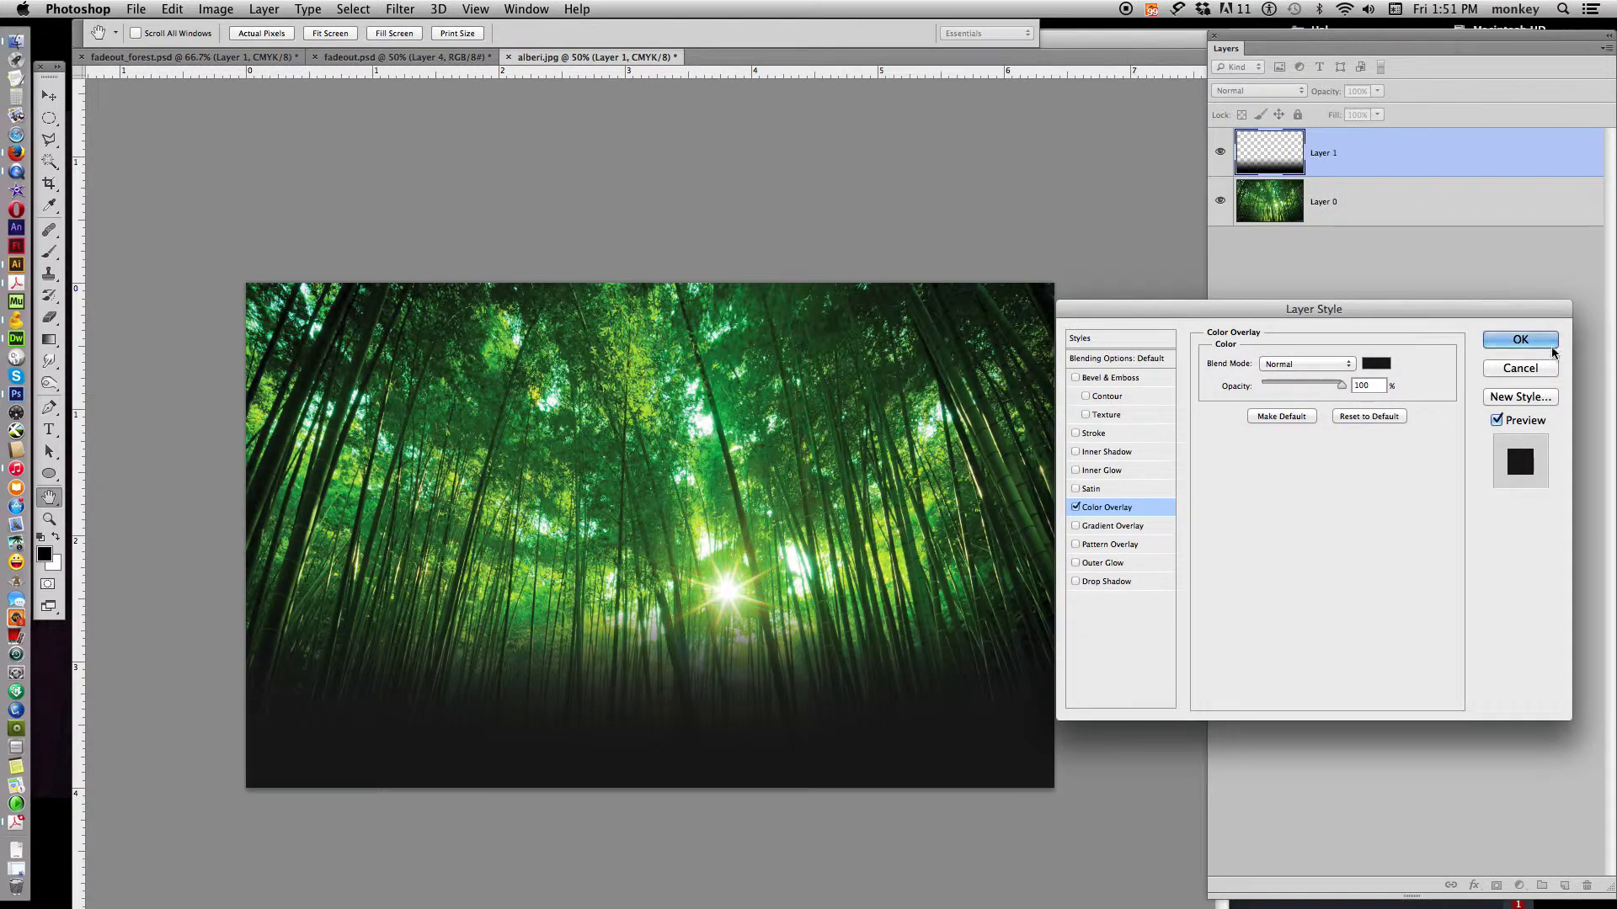
{"action": "left_click", "coordinate": [1519, 340]}
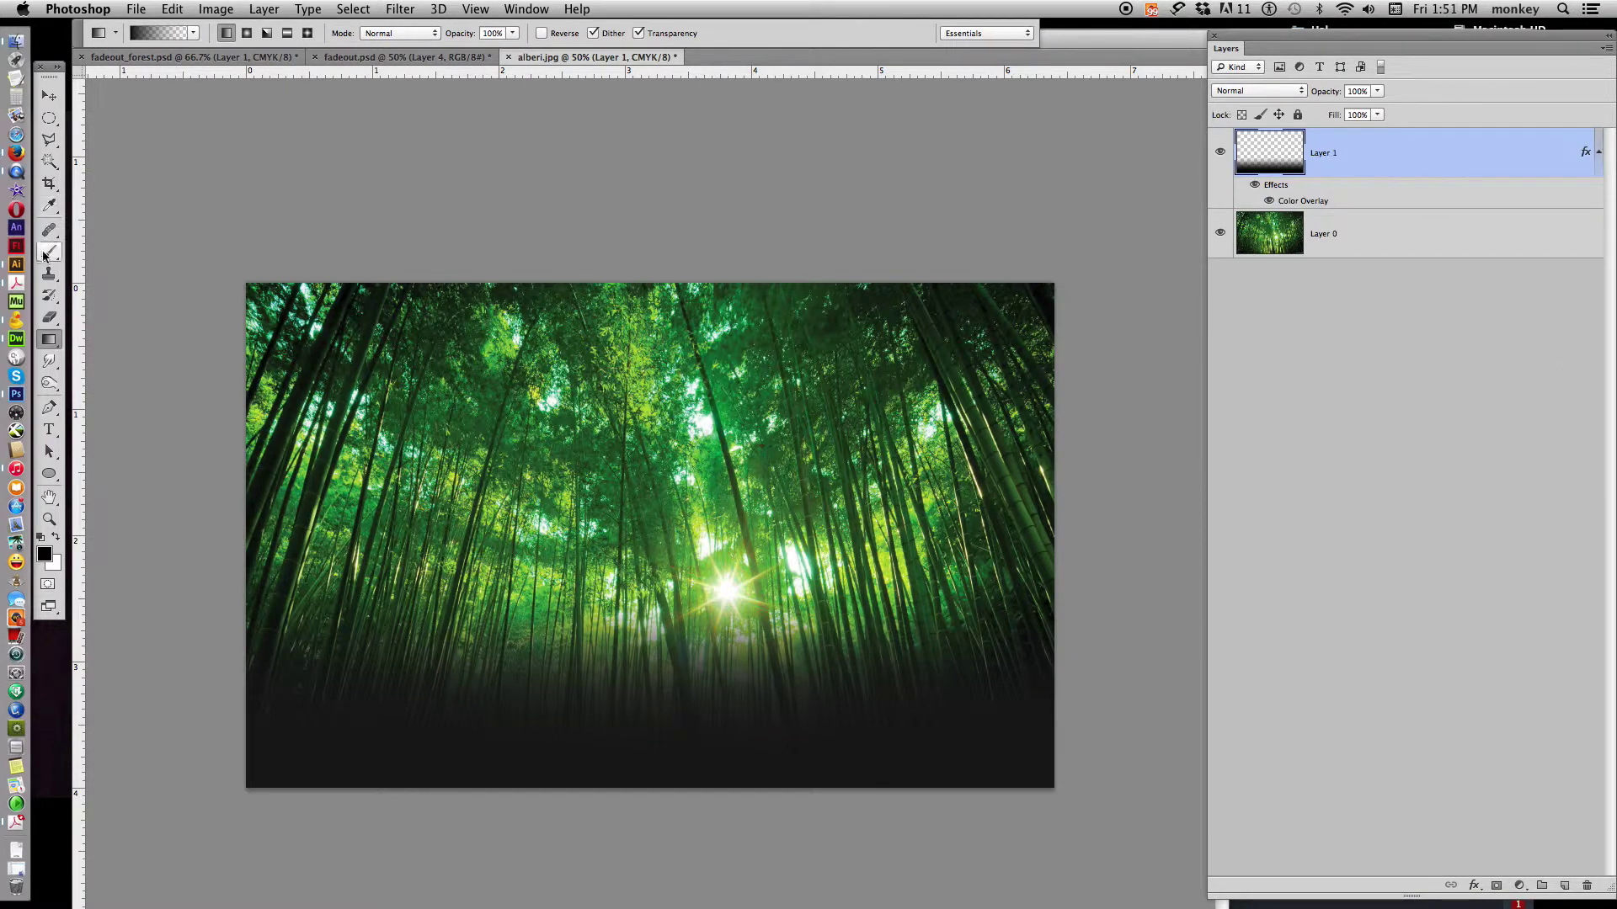
Add FADE OUT text low on the bamboo photo and select all of it.
{"action": "left_click", "coordinate": [50, 430]}
{"action": "left_click", "coordinate": [465, 693]}
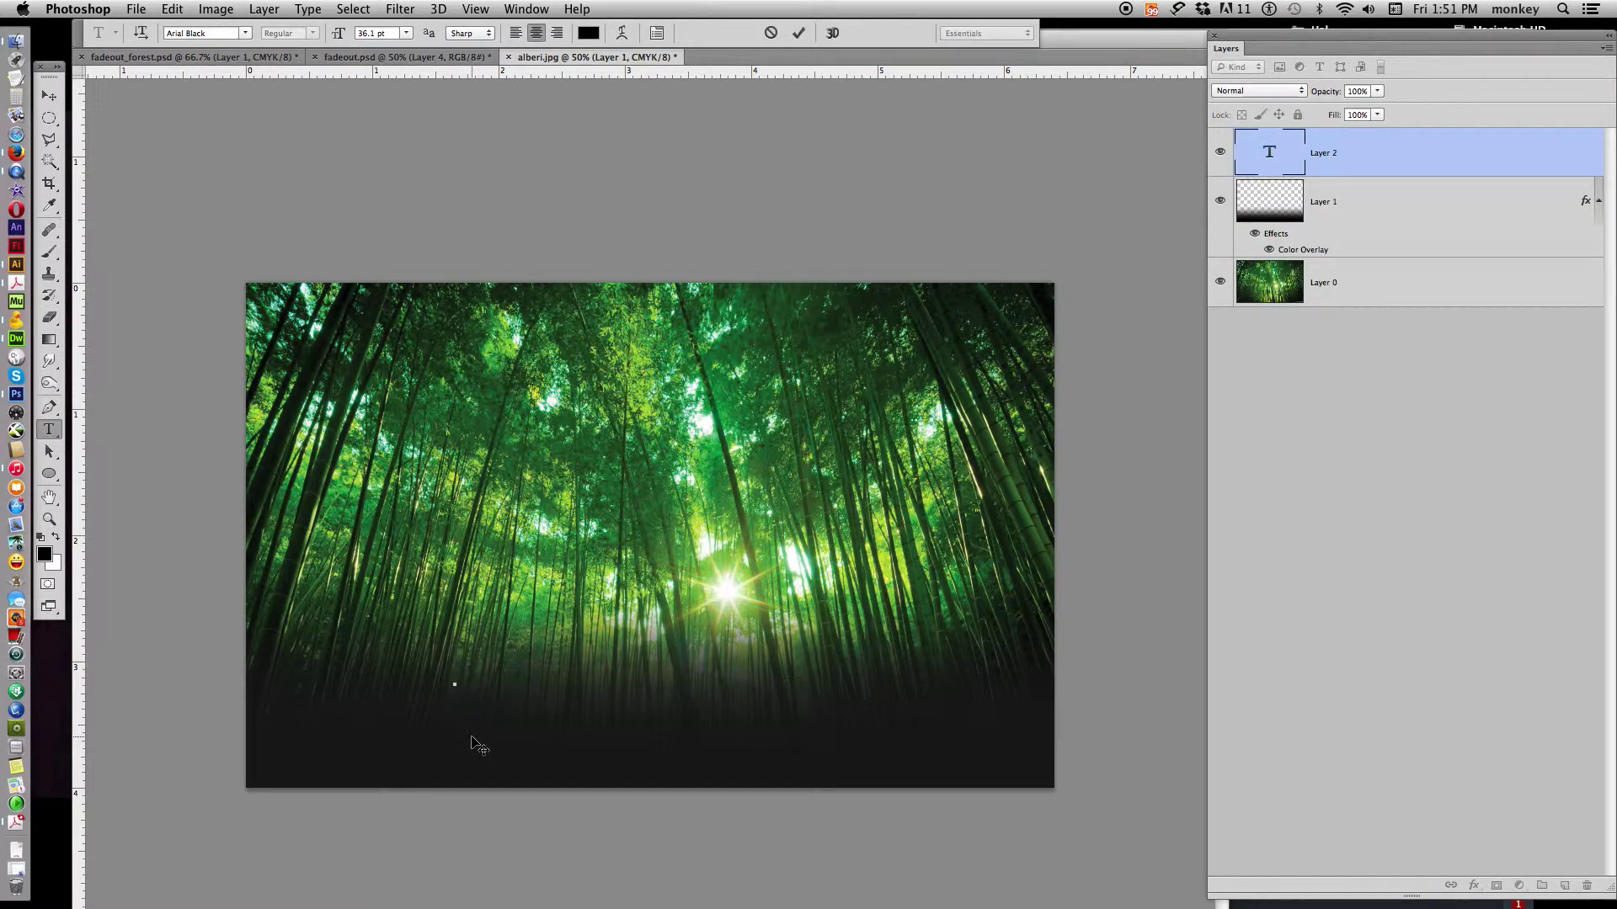
{"action": "type", "text": "FADE"}
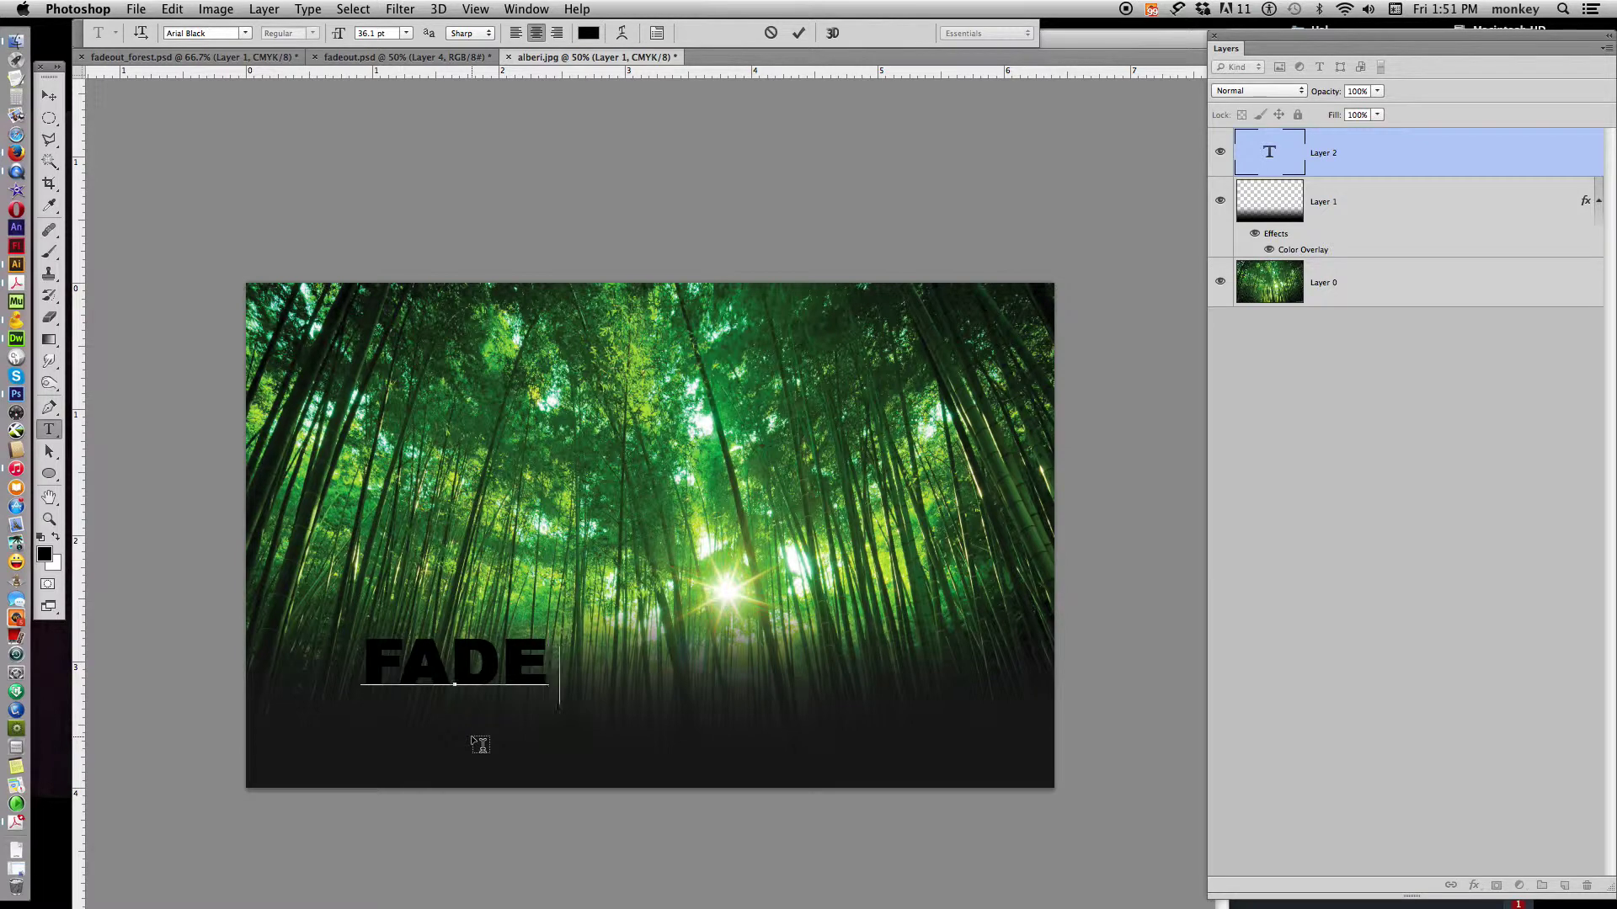
{"action": "type", "text": " OUT"}
{"action": "key", "text": "super+a"}
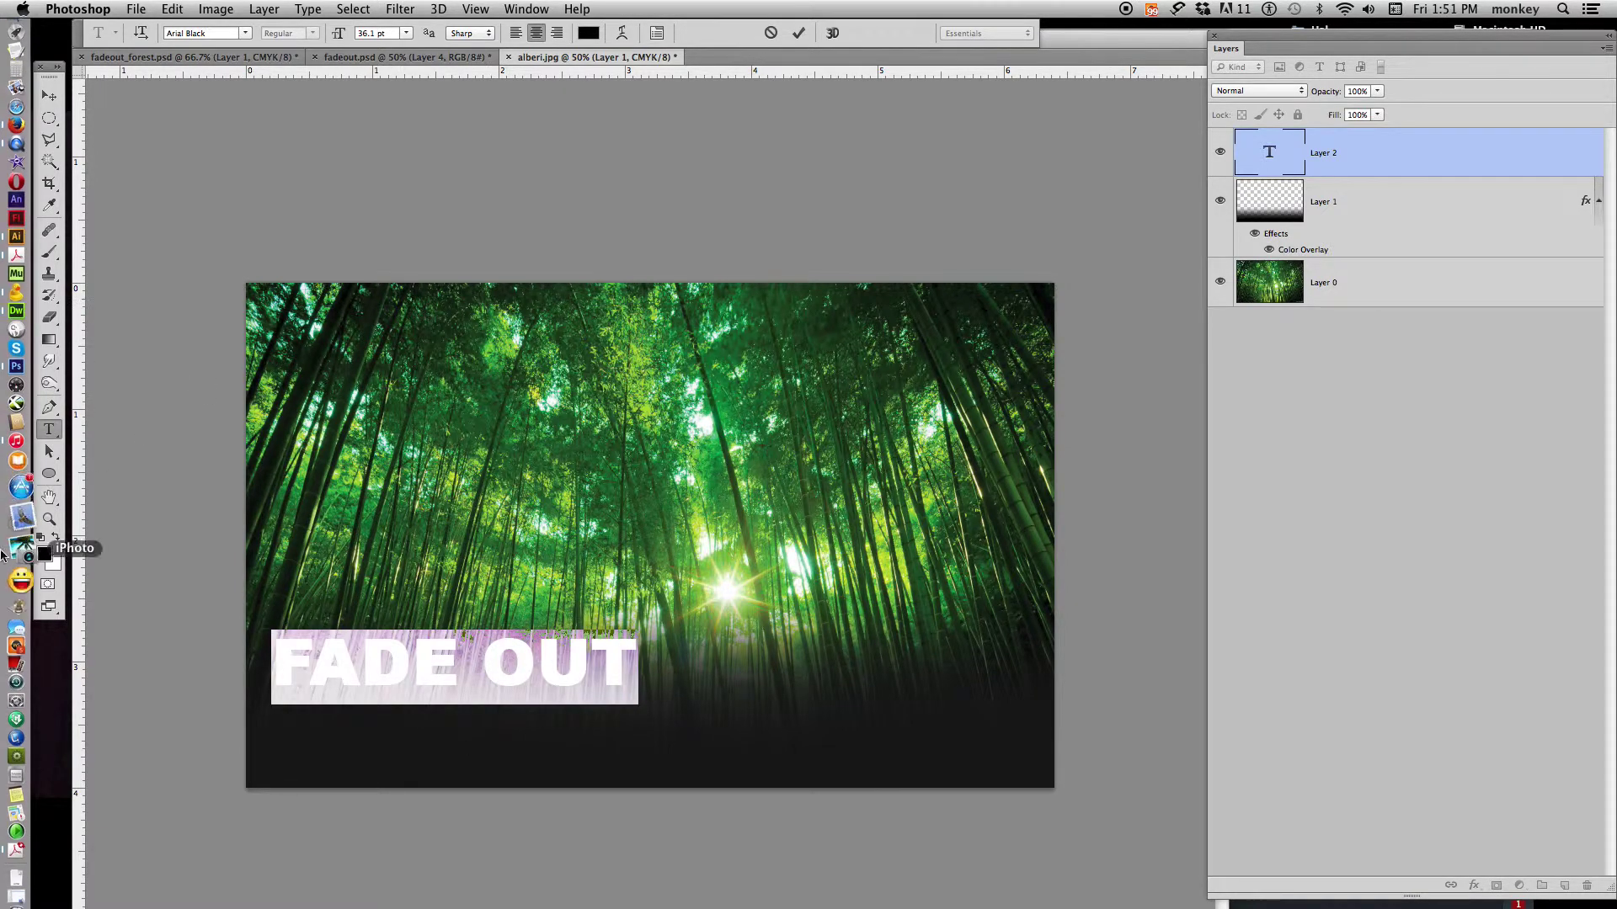
Move FADE OUT to the lower centre and toggle Layer 1's visibility to compare.
{"action": "left_click", "coordinate": [50, 95]}
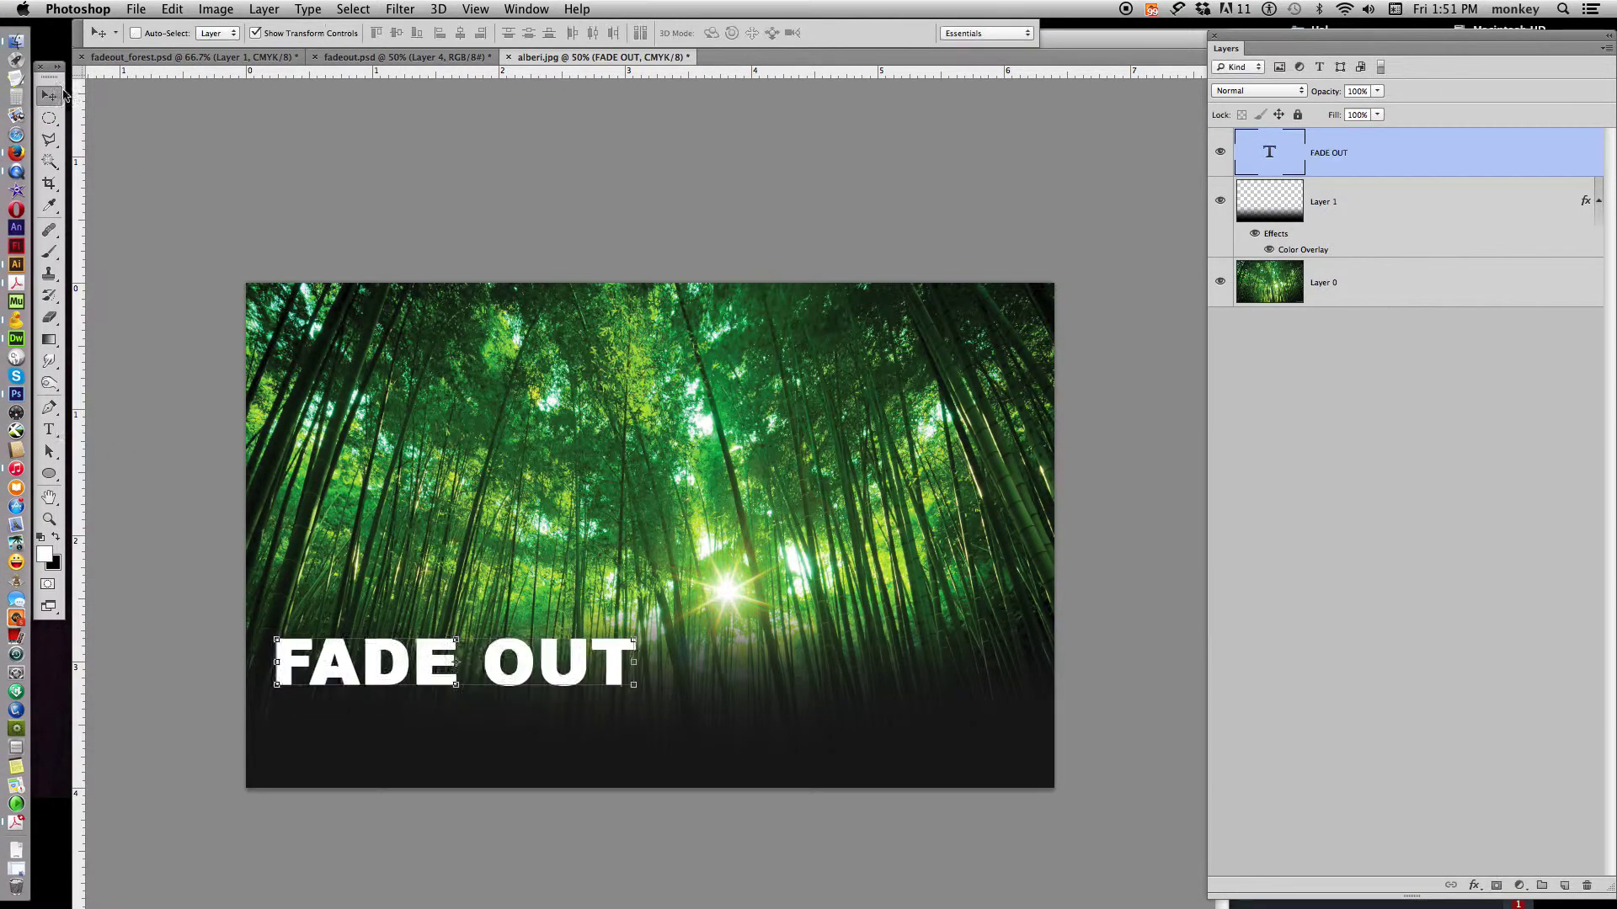
{"action": "left_click_drag", "start_coordinate": [562, 664], "coordinate": [751, 718]}
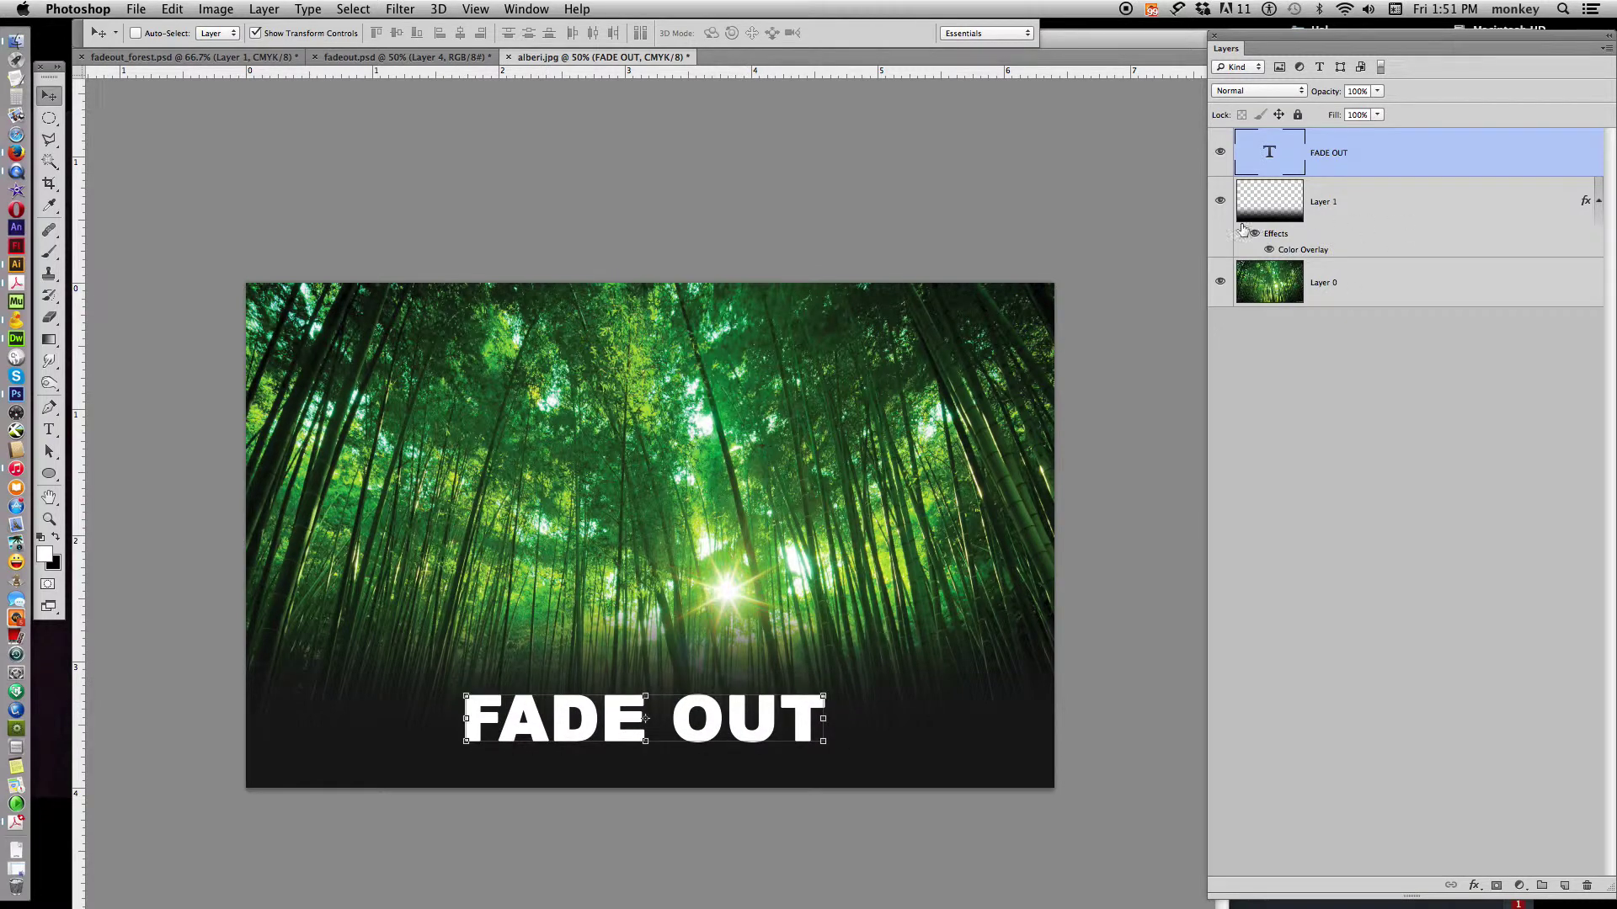
{"action": "left_click", "coordinate": [1218, 201]}
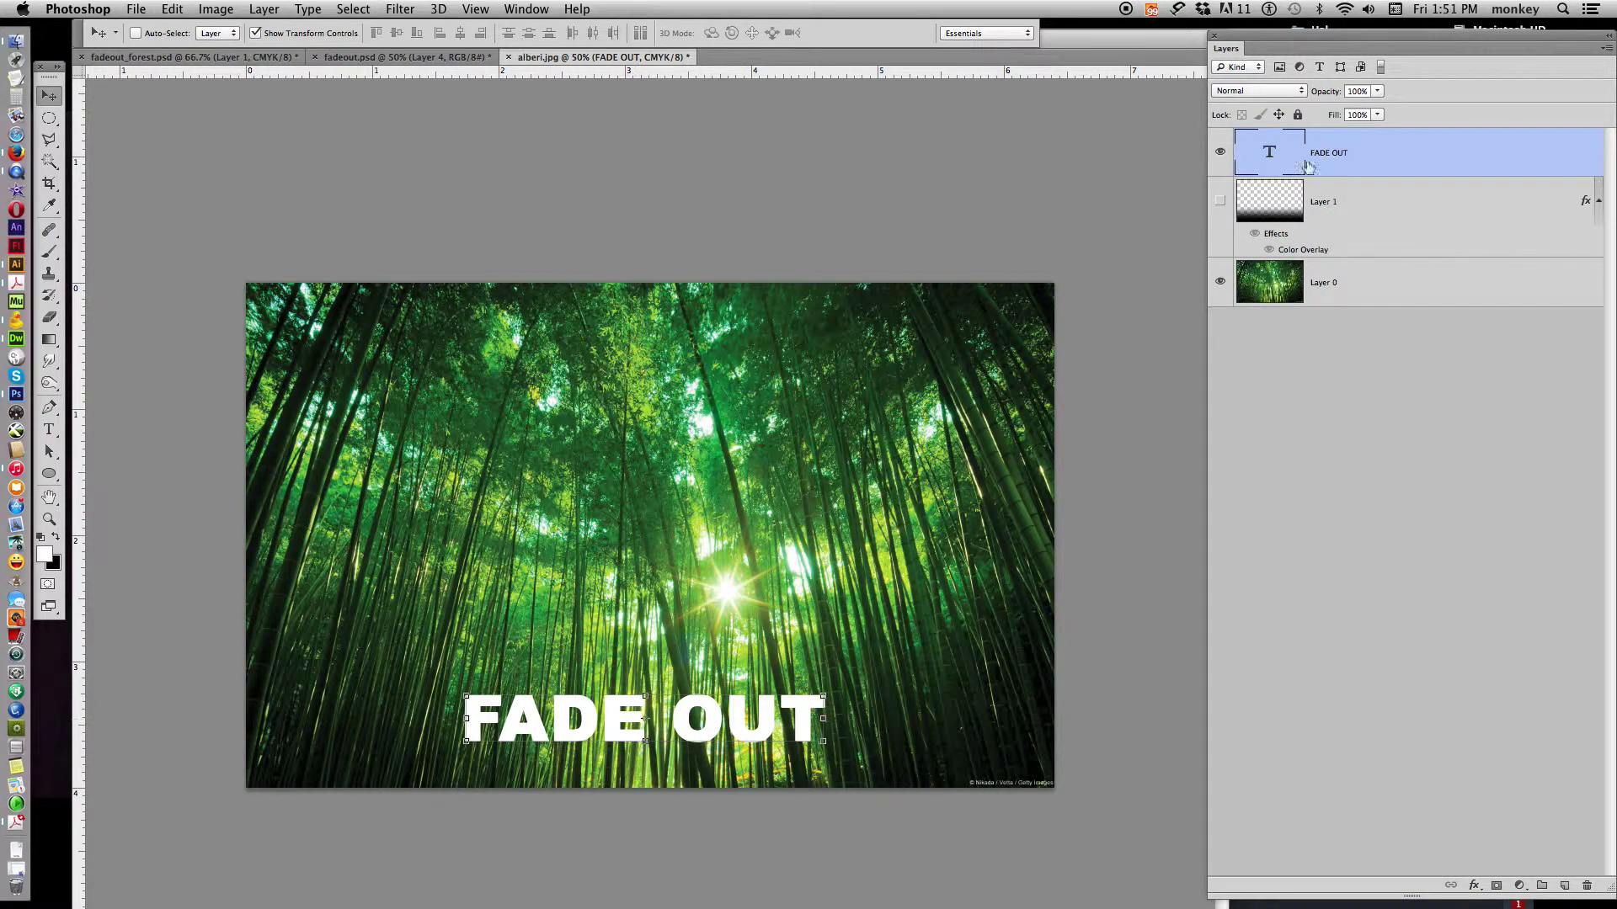
{"action": "left_click", "coordinate": [1218, 200]}
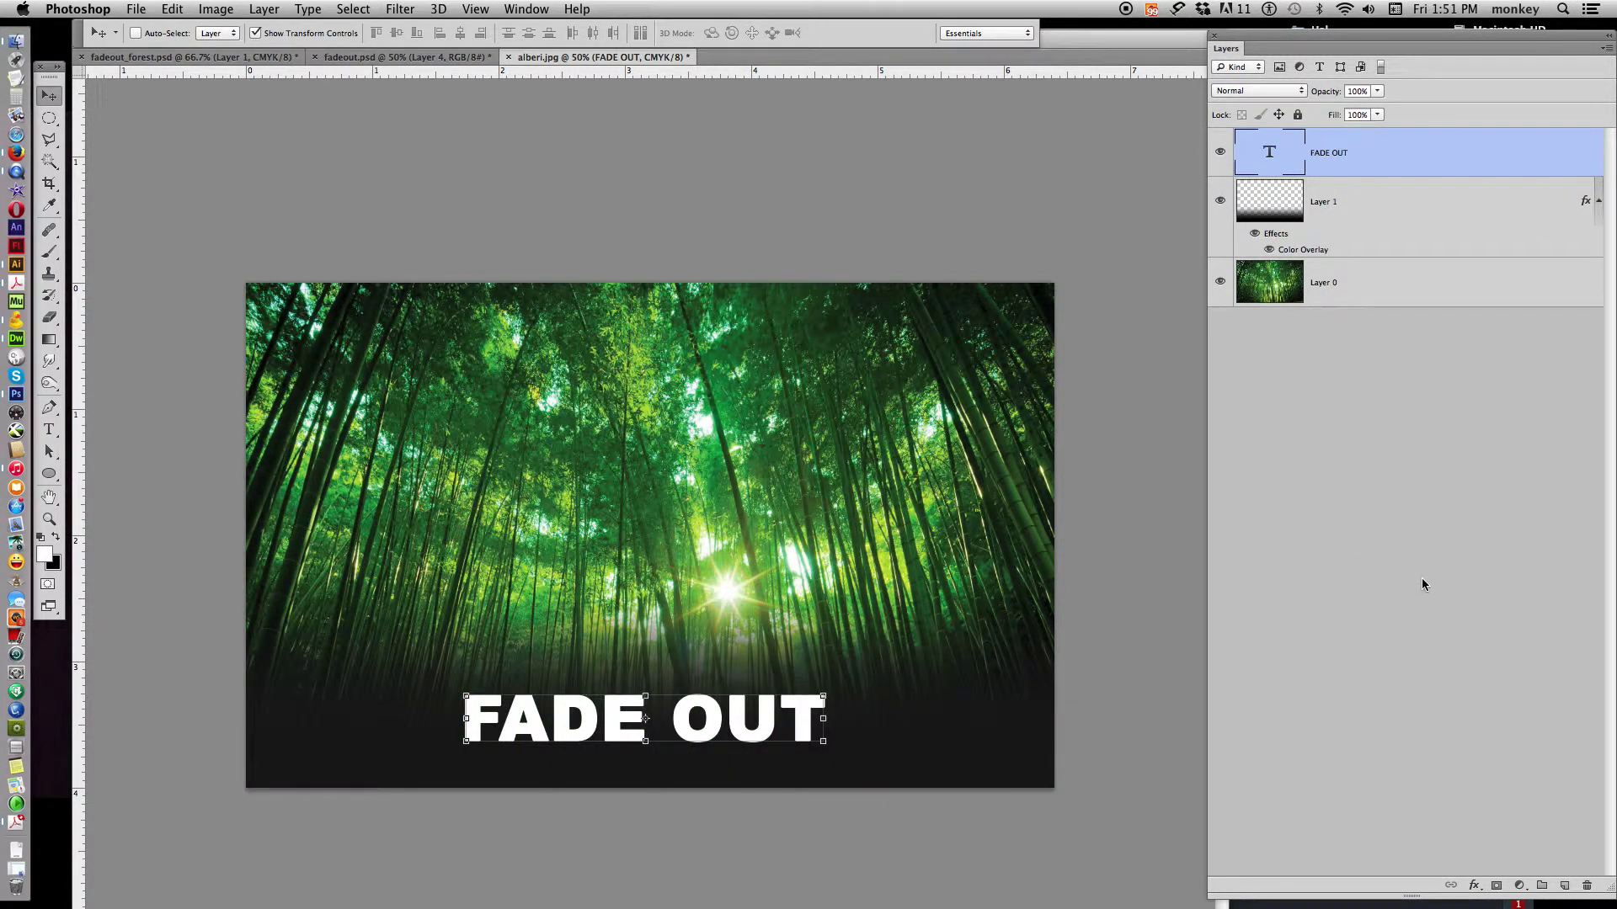
From fadeout.psd, open the girl photo lwejkjklo.jpg.
{"action": "left_click", "coordinate": [414, 58]}
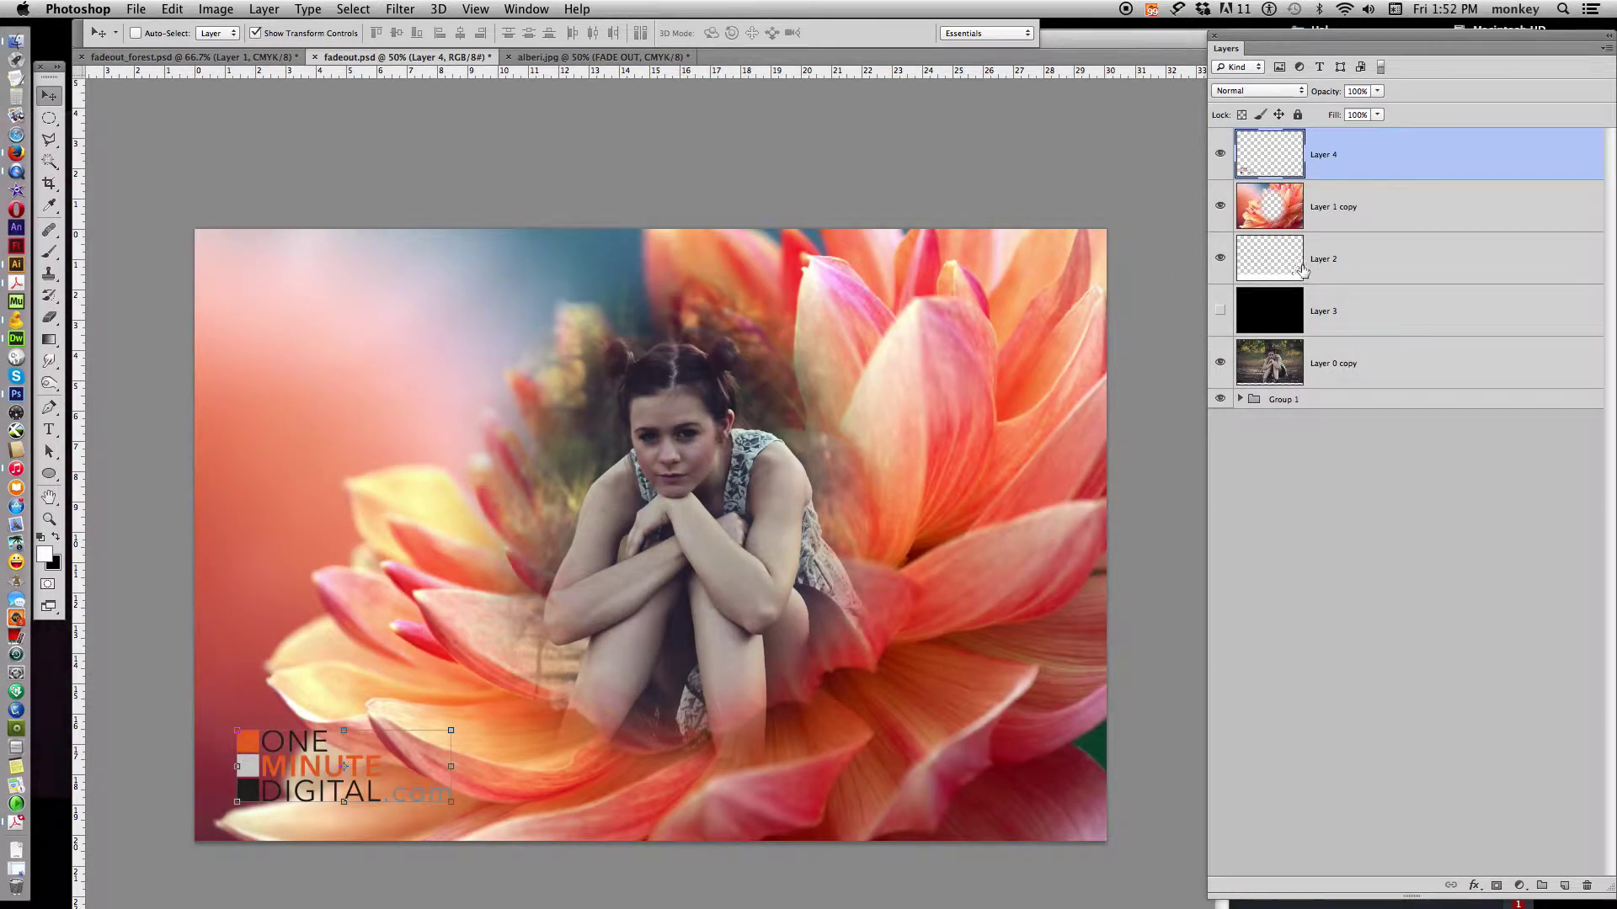
{"action": "left_click", "coordinate": [135, 9]}
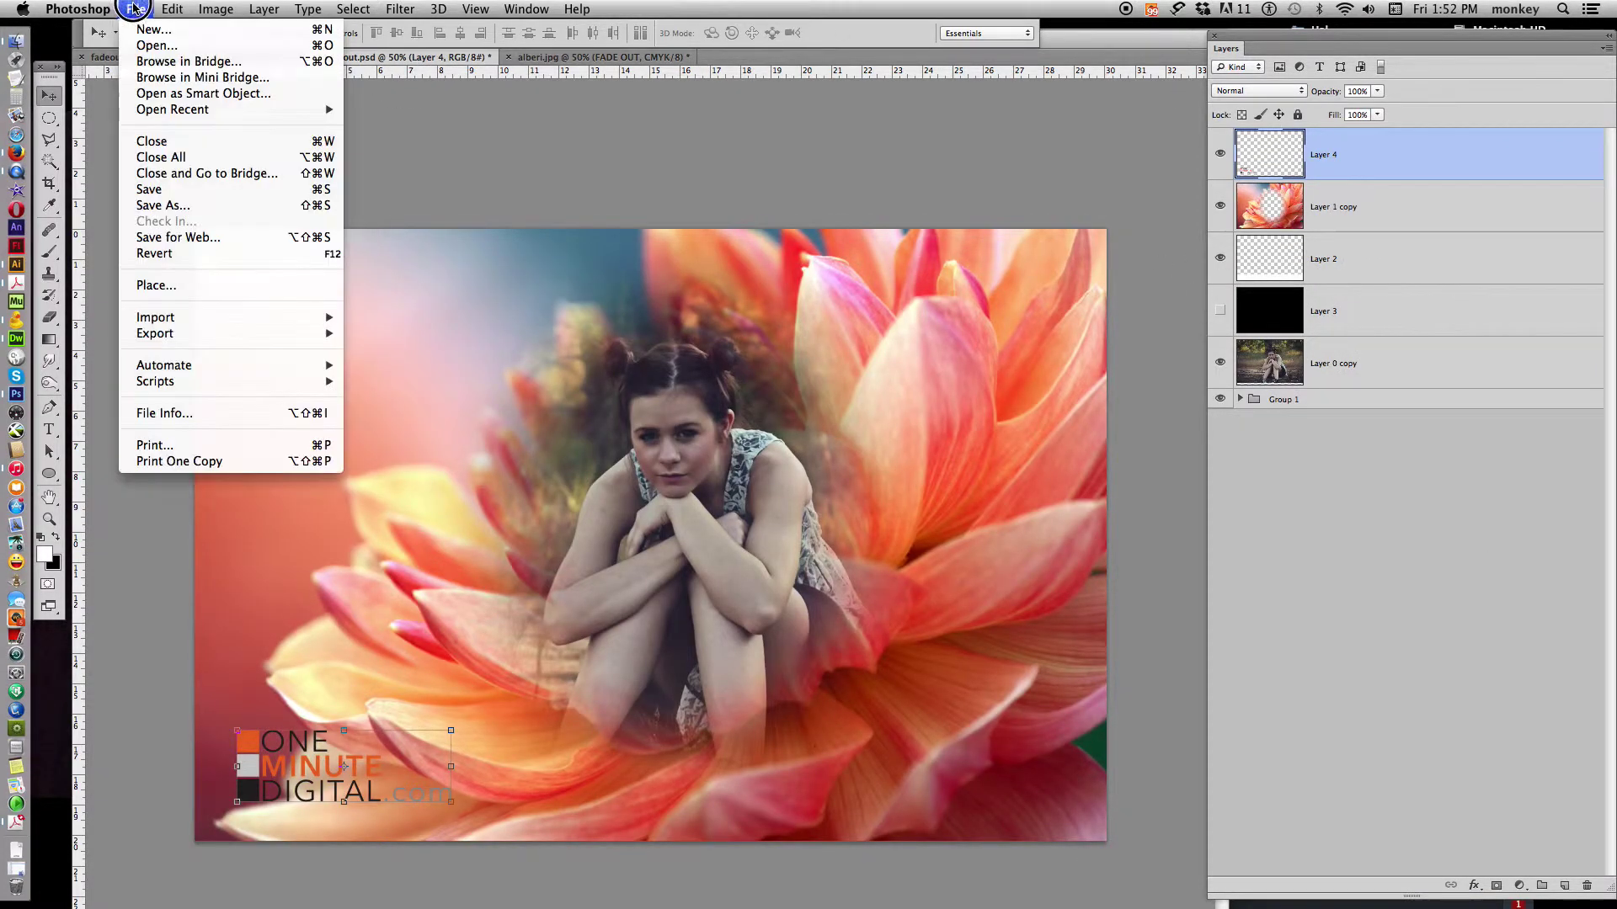
{"action": "left_click", "coordinate": [151, 50]}
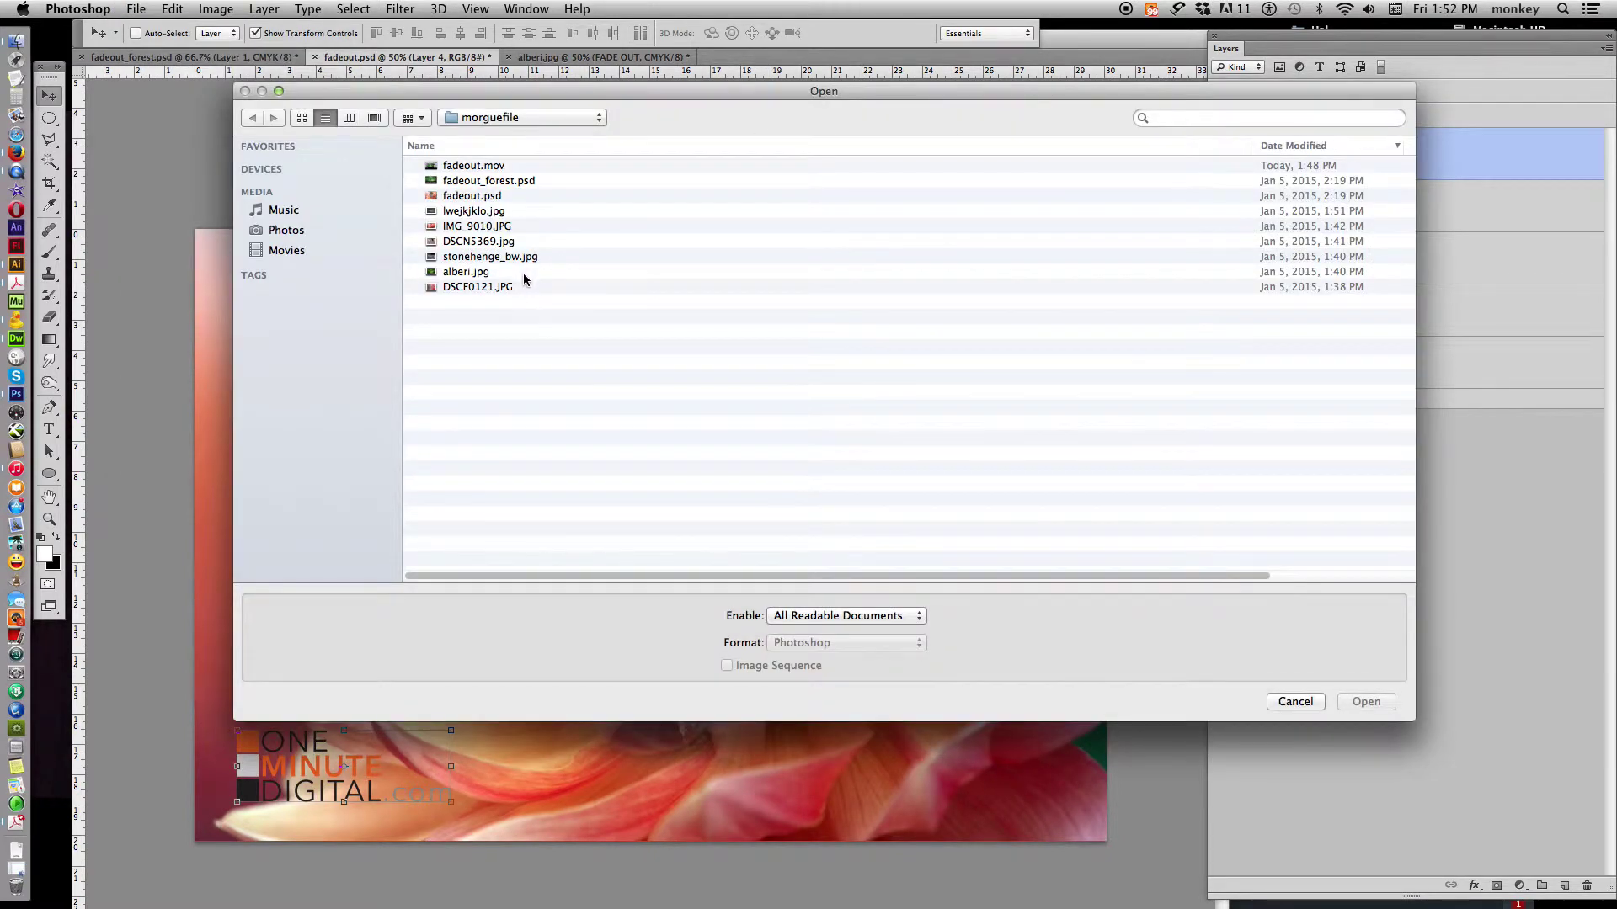
{"action": "left_click", "coordinate": [511, 213]}
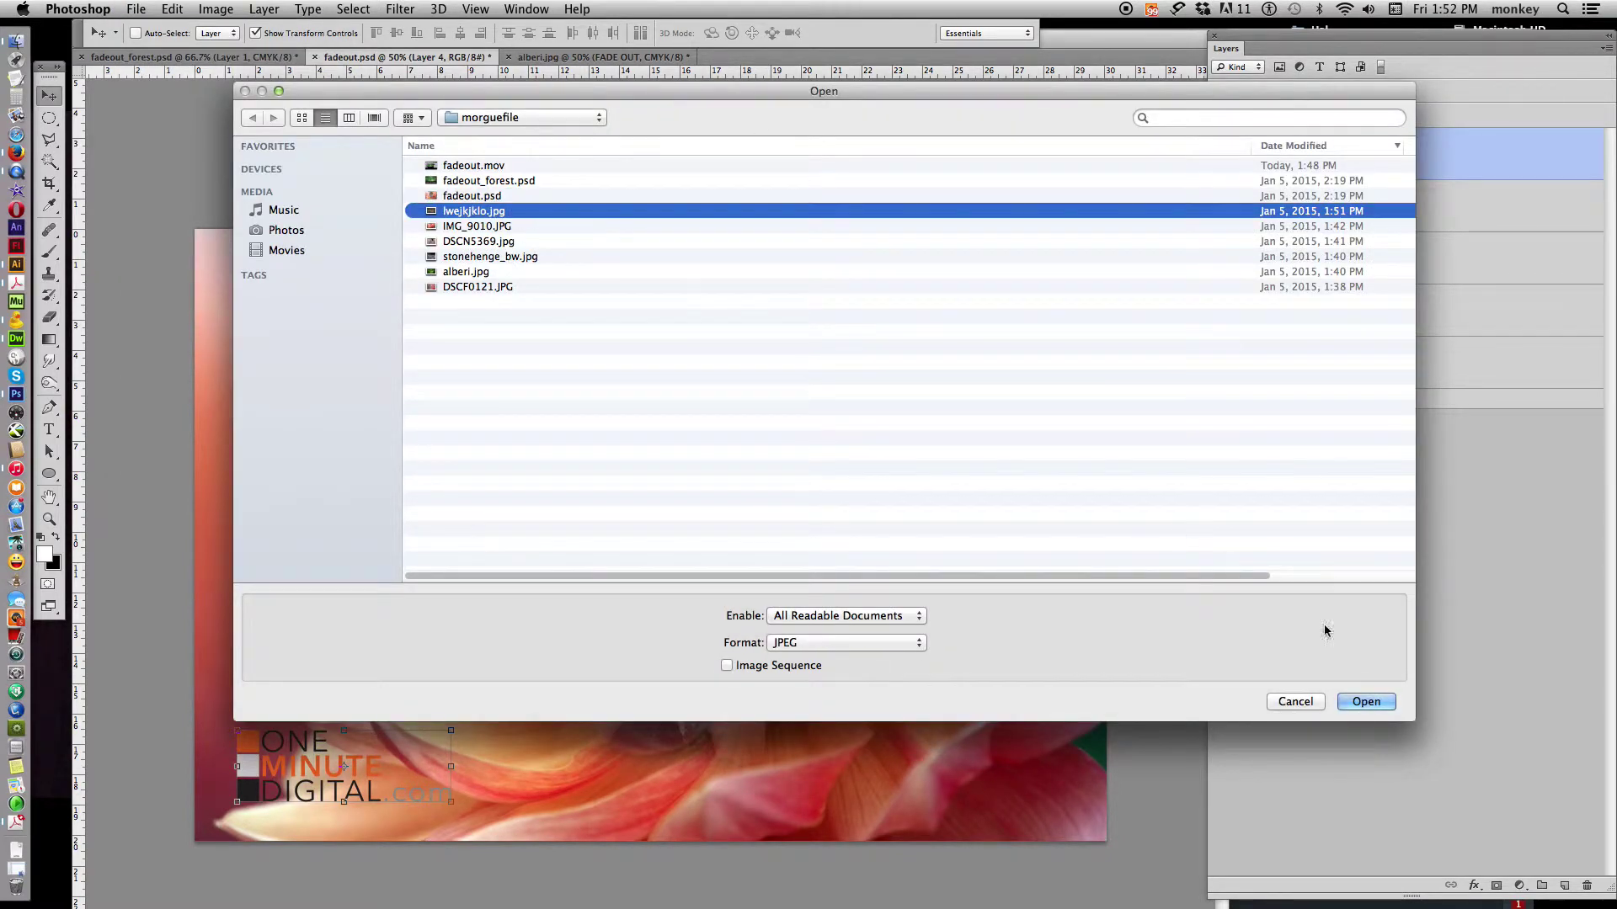
{"action": "left_click", "coordinate": [1378, 703]}
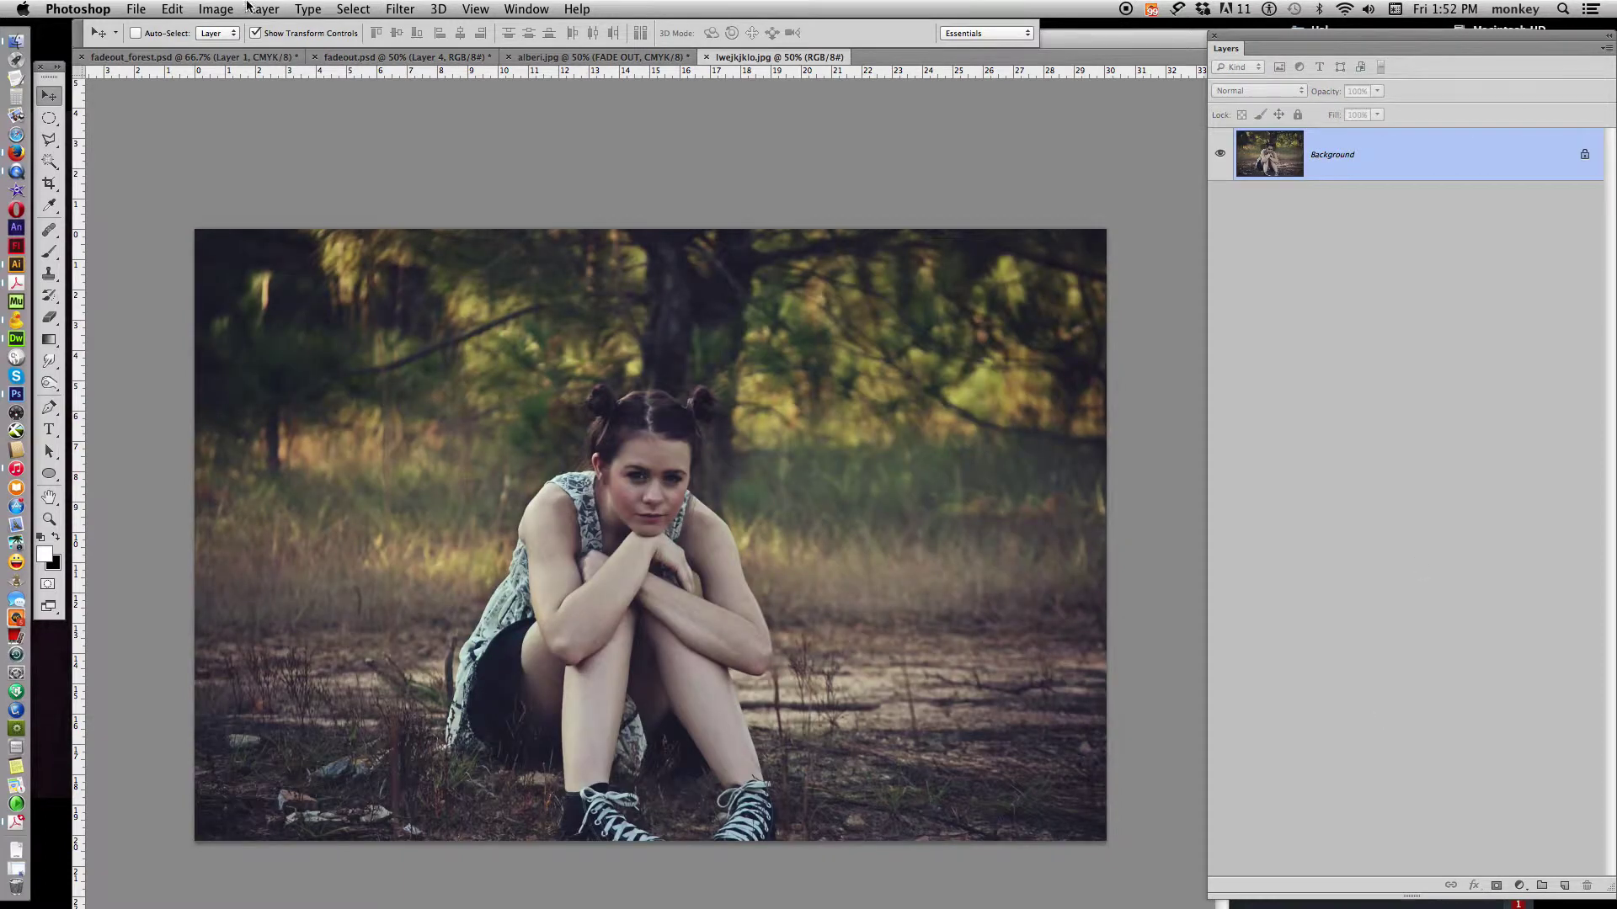
Open the dahlia photo IMG_9010.JPG.
{"action": "left_click", "coordinate": [135, 9]}
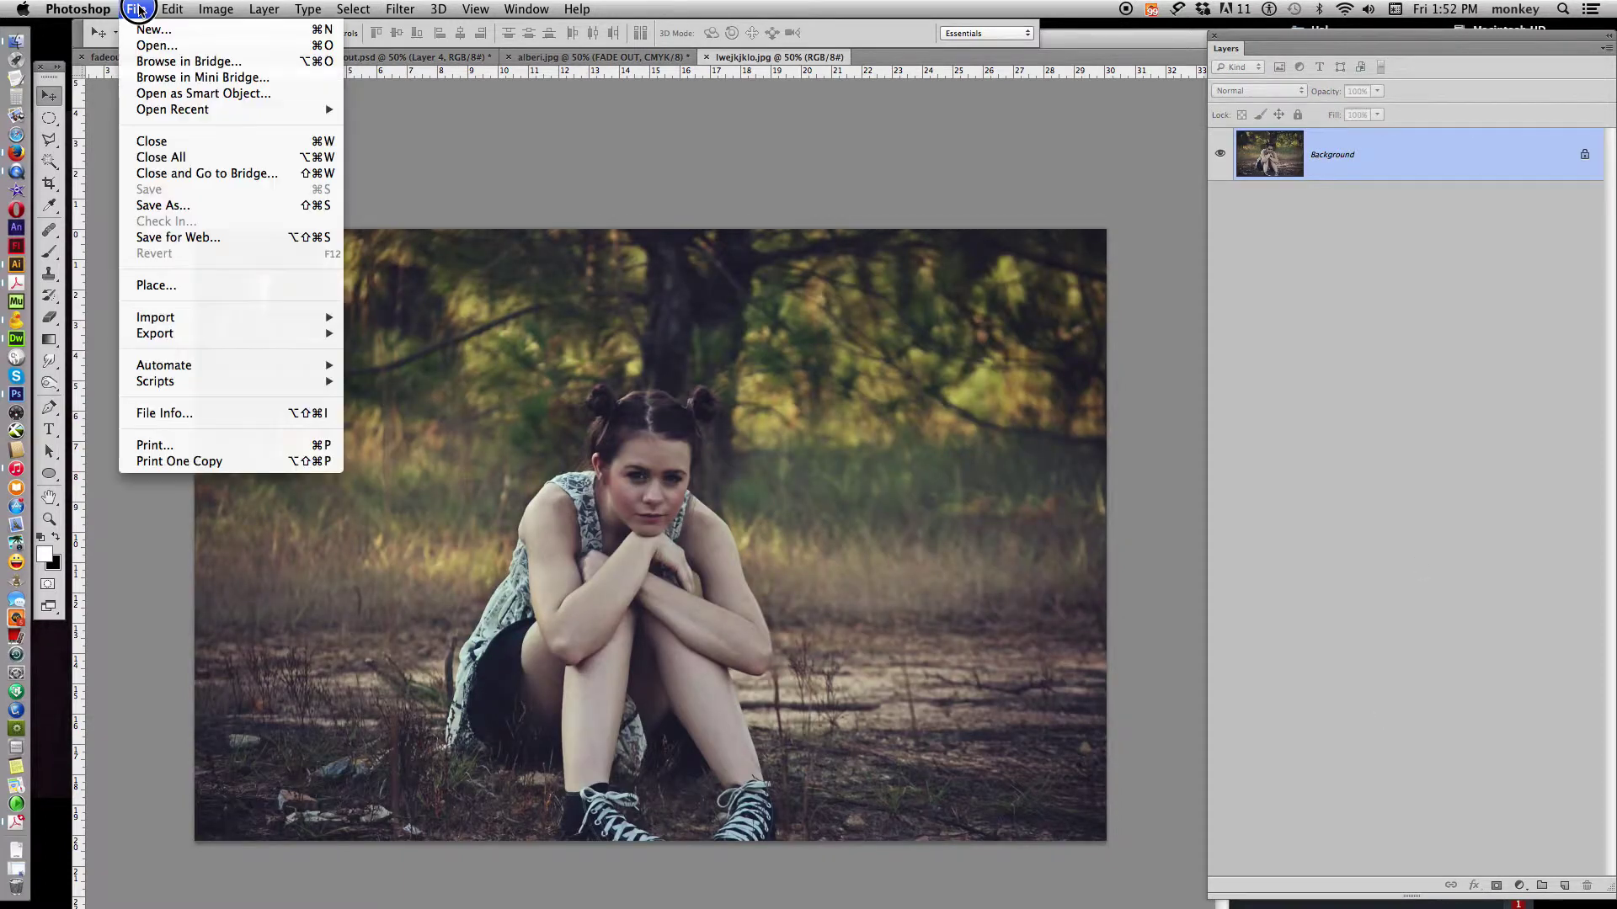
{"action": "left_click", "coordinate": [151, 45]}
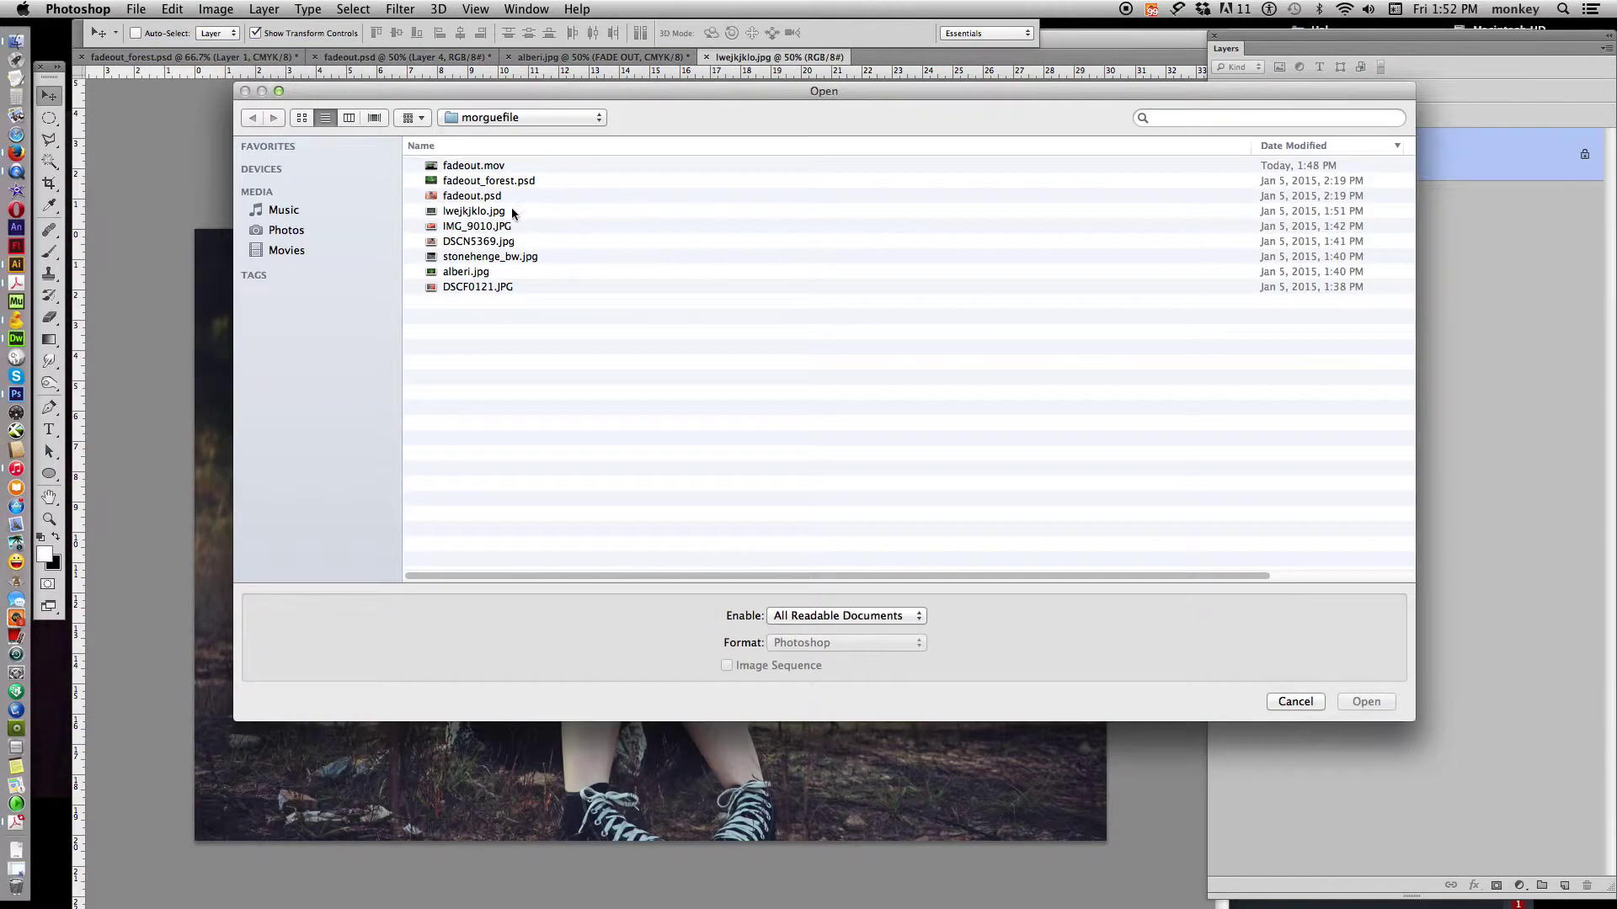
{"action": "left_click", "coordinate": [515, 226]}
{"action": "left_click", "coordinate": [1364, 702]}
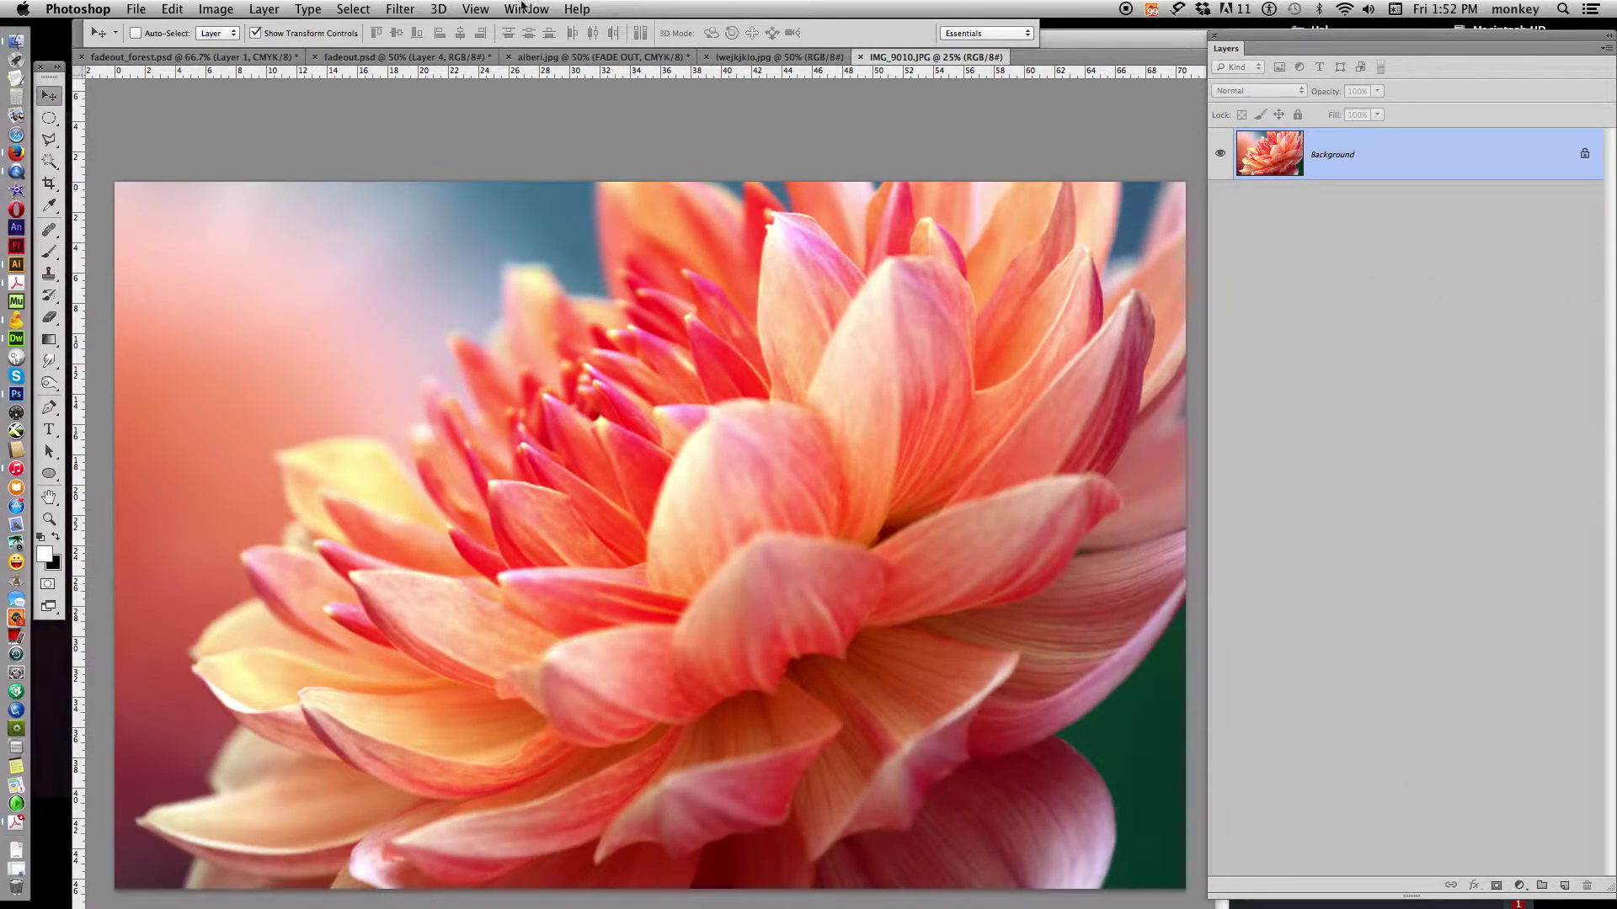
Set the dahlia photo's resolution to 300 pixels/inch without resampling.
{"action": "left_click", "coordinate": [216, 10]}
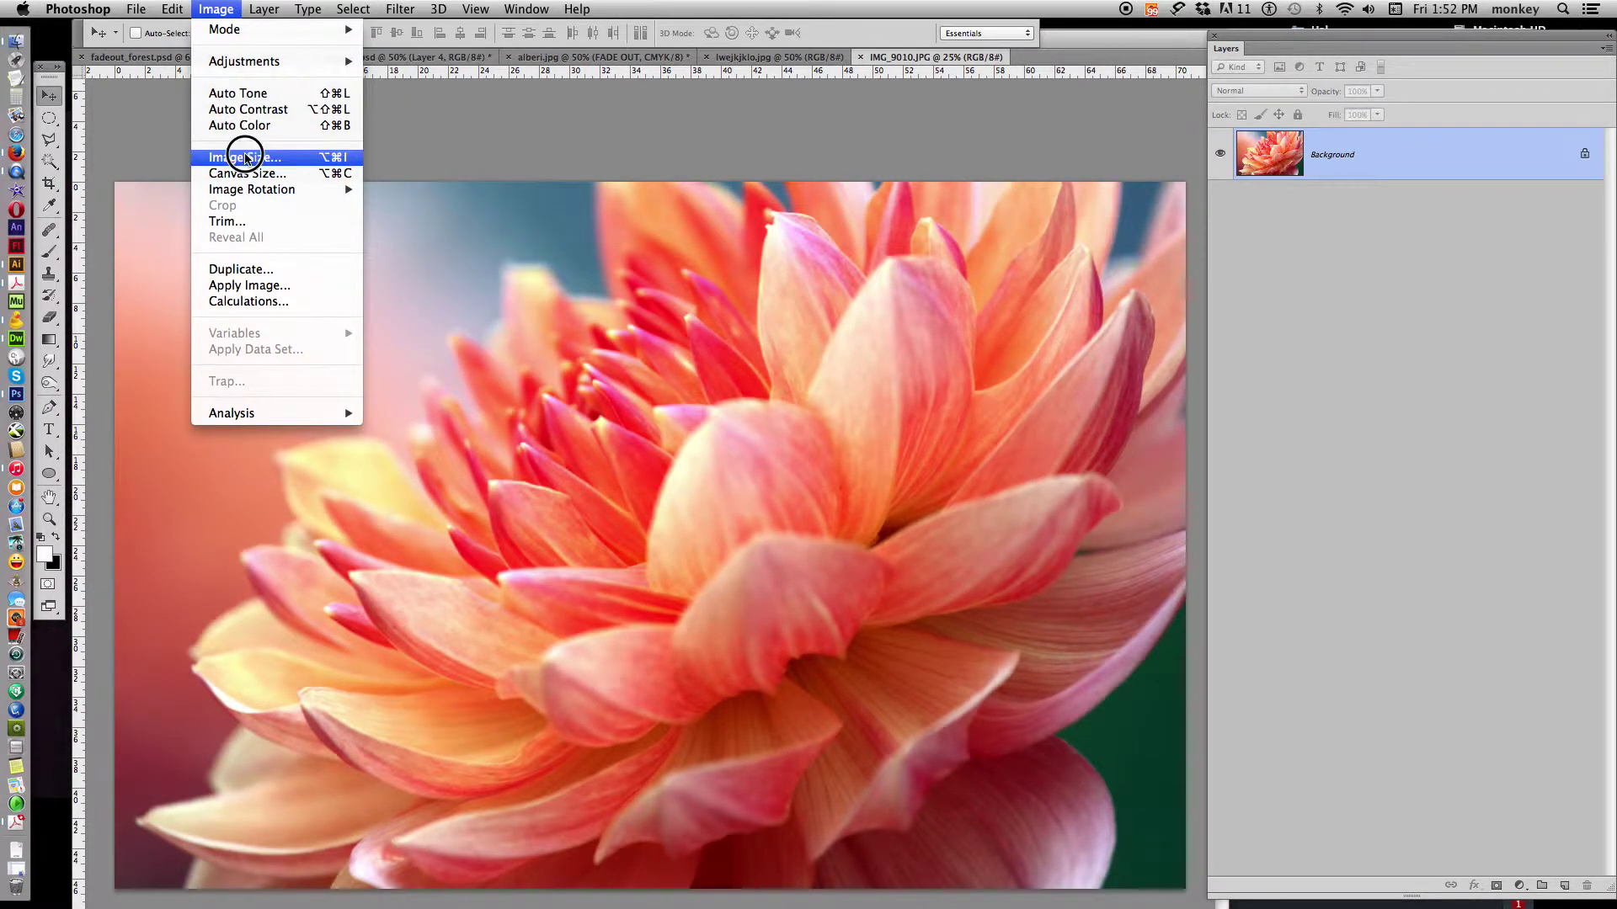
{"action": "left_click", "coordinate": [245, 155]}
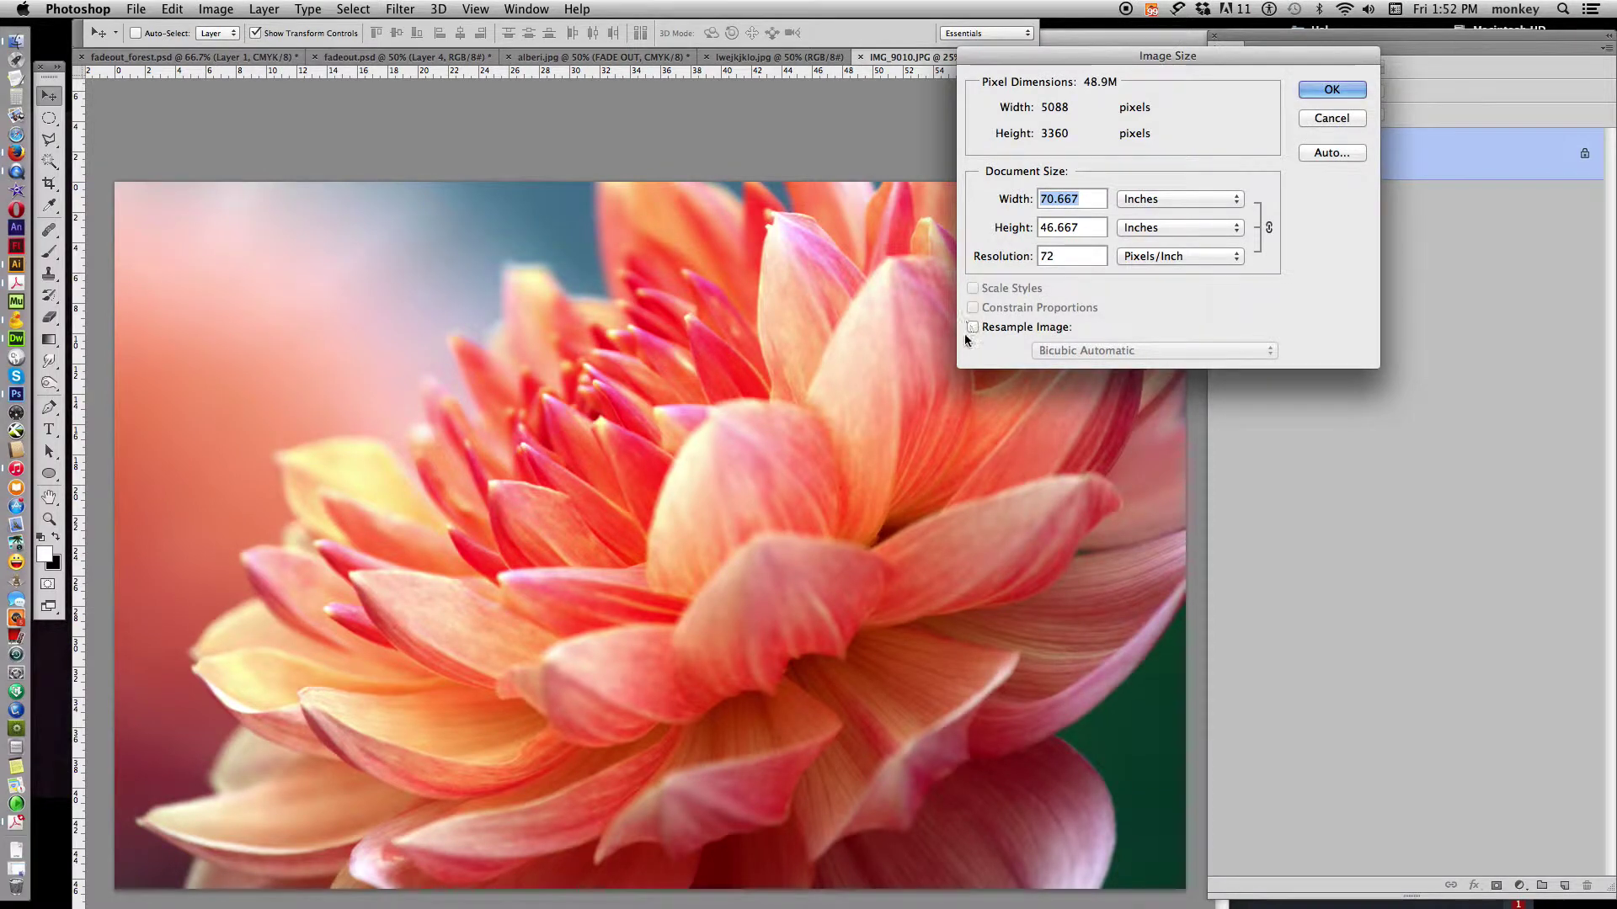
{"action": "double_click", "coordinate": [1044, 256]}
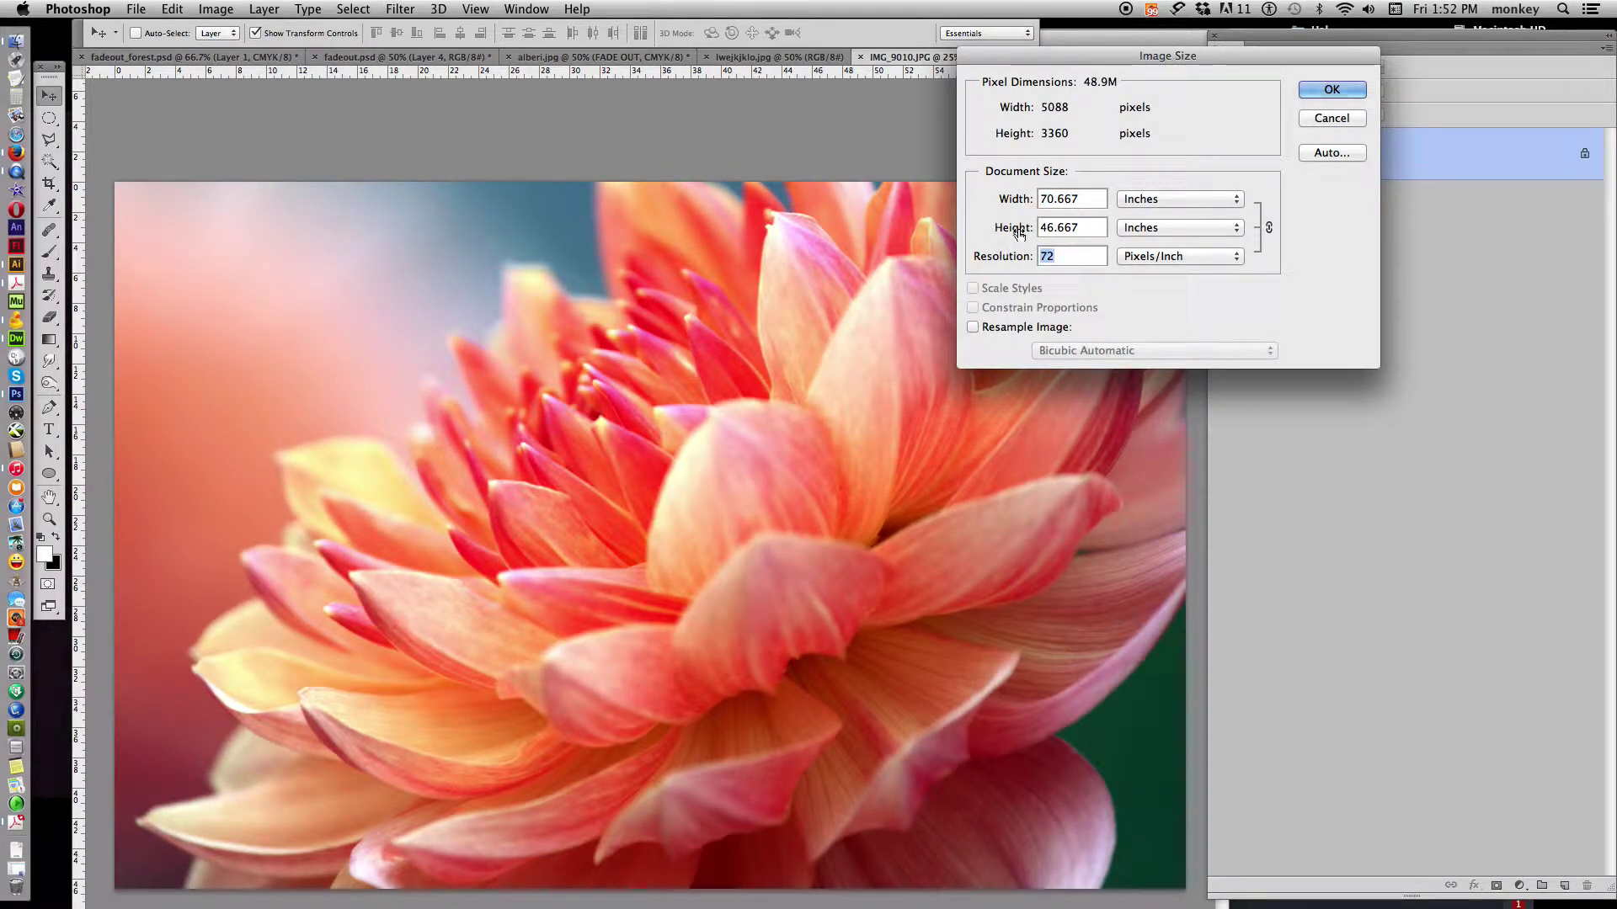
{"action": "type", "text": "300"}
{"action": "left_click", "coordinate": [1331, 89]}
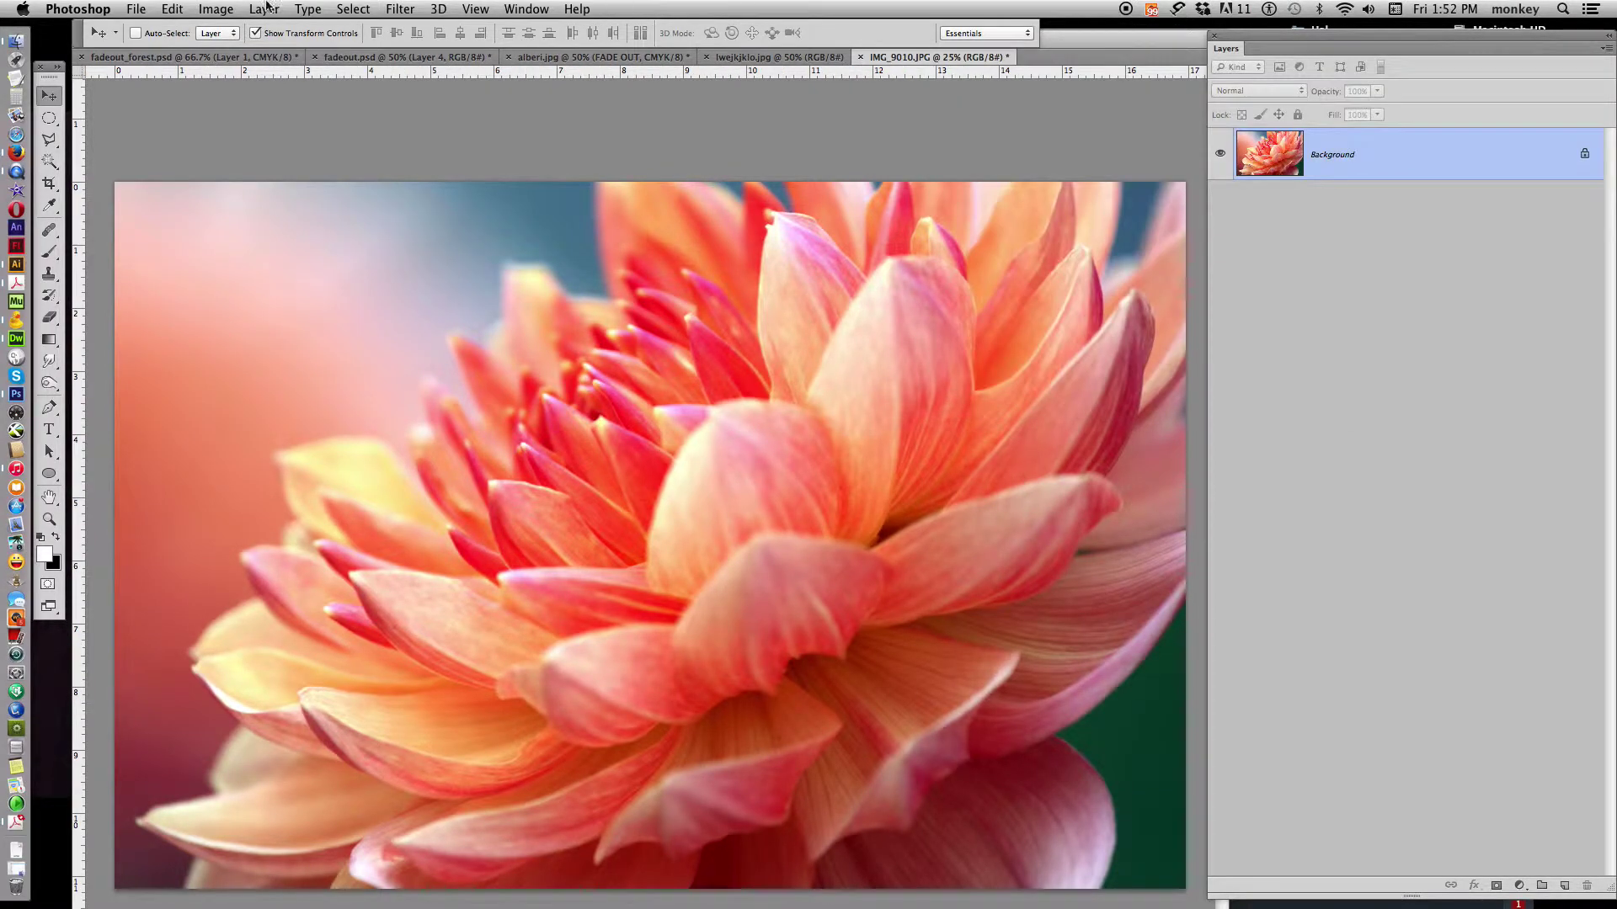
Convert the dahlia and girl photos to CMYK, accepting the warnings.
{"action": "left_click", "coordinate": [215, 10]}
{"action": "mouse_move", "coordinate": [240, 30]}
{"action": "left_click", "coordinate": [411, 115]}
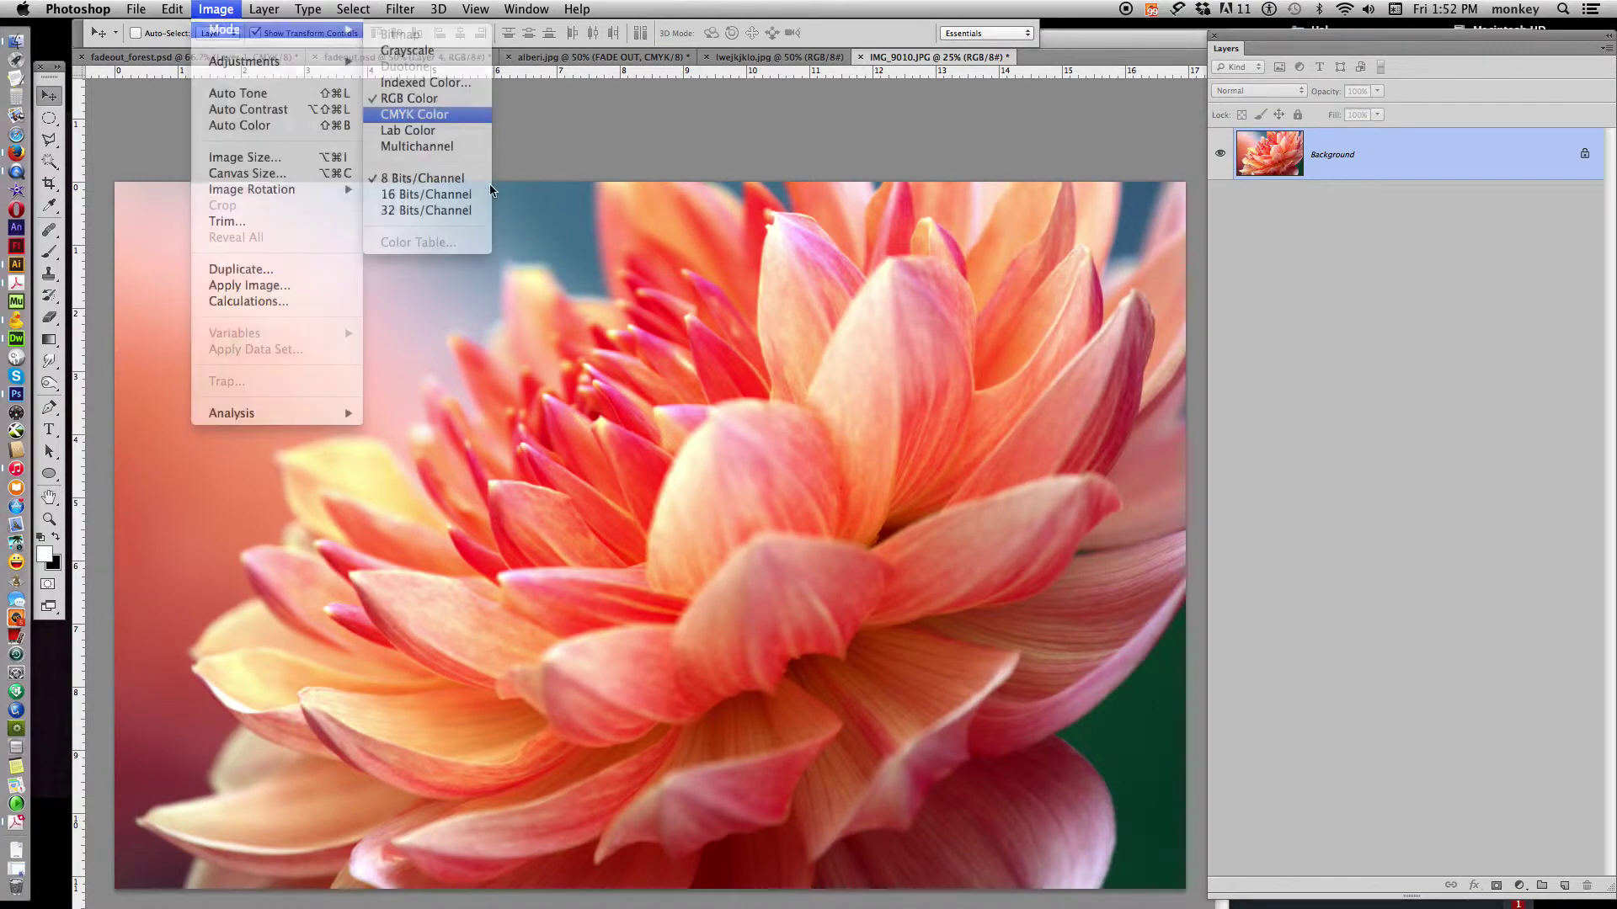
{"action": "left_click", "coordinate": [949, 374]}
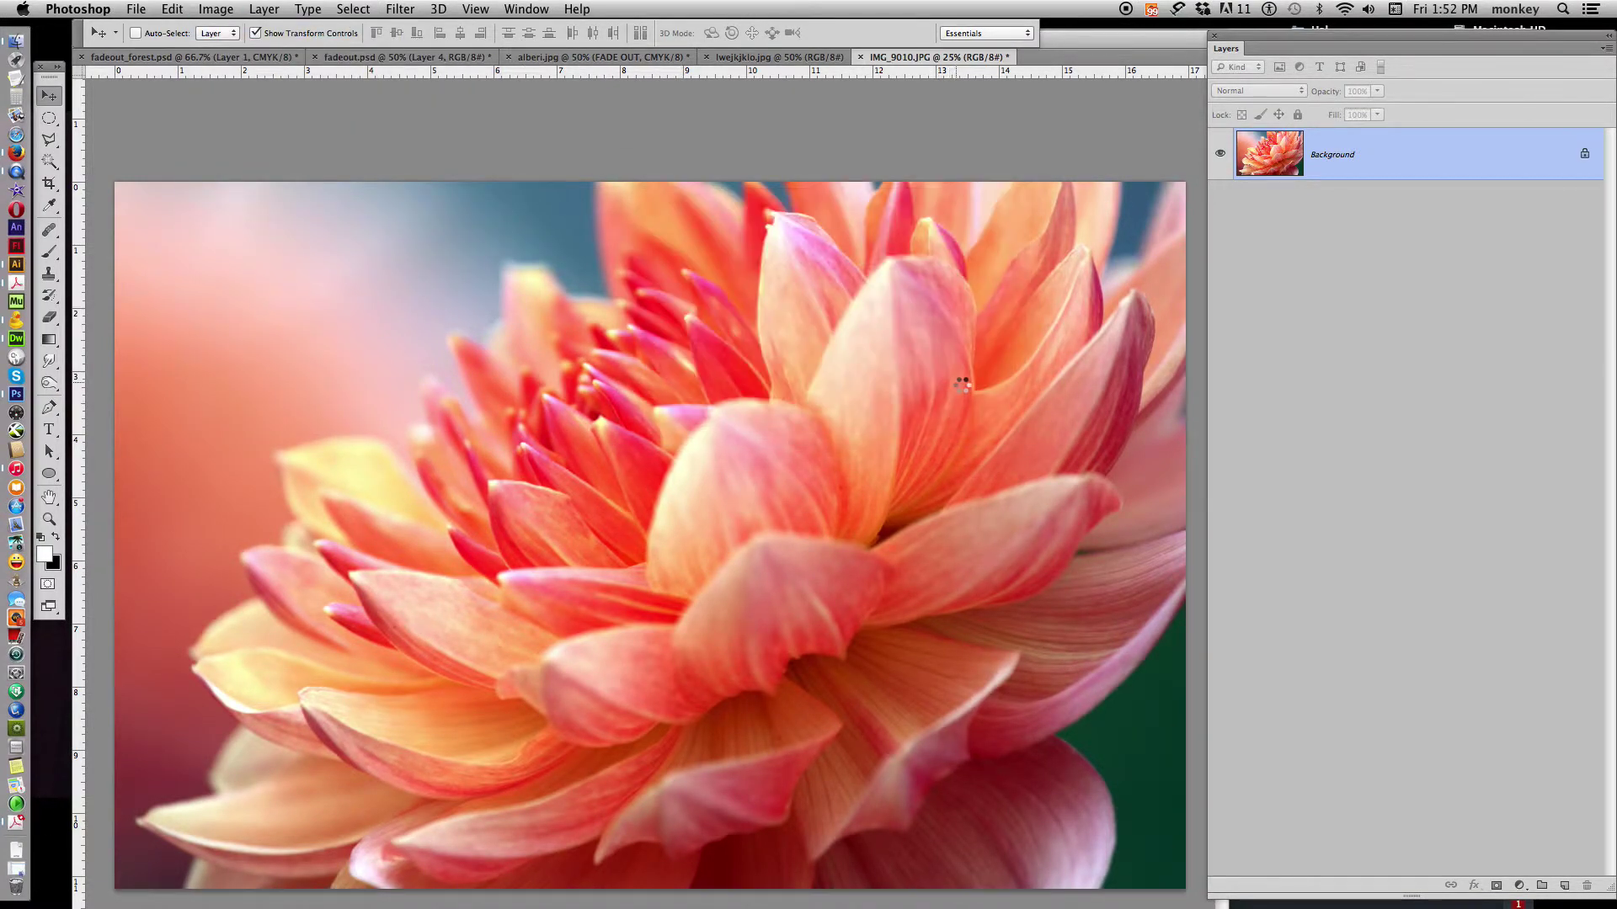
{"action": "left_click", "coordinate": [776, 57]}
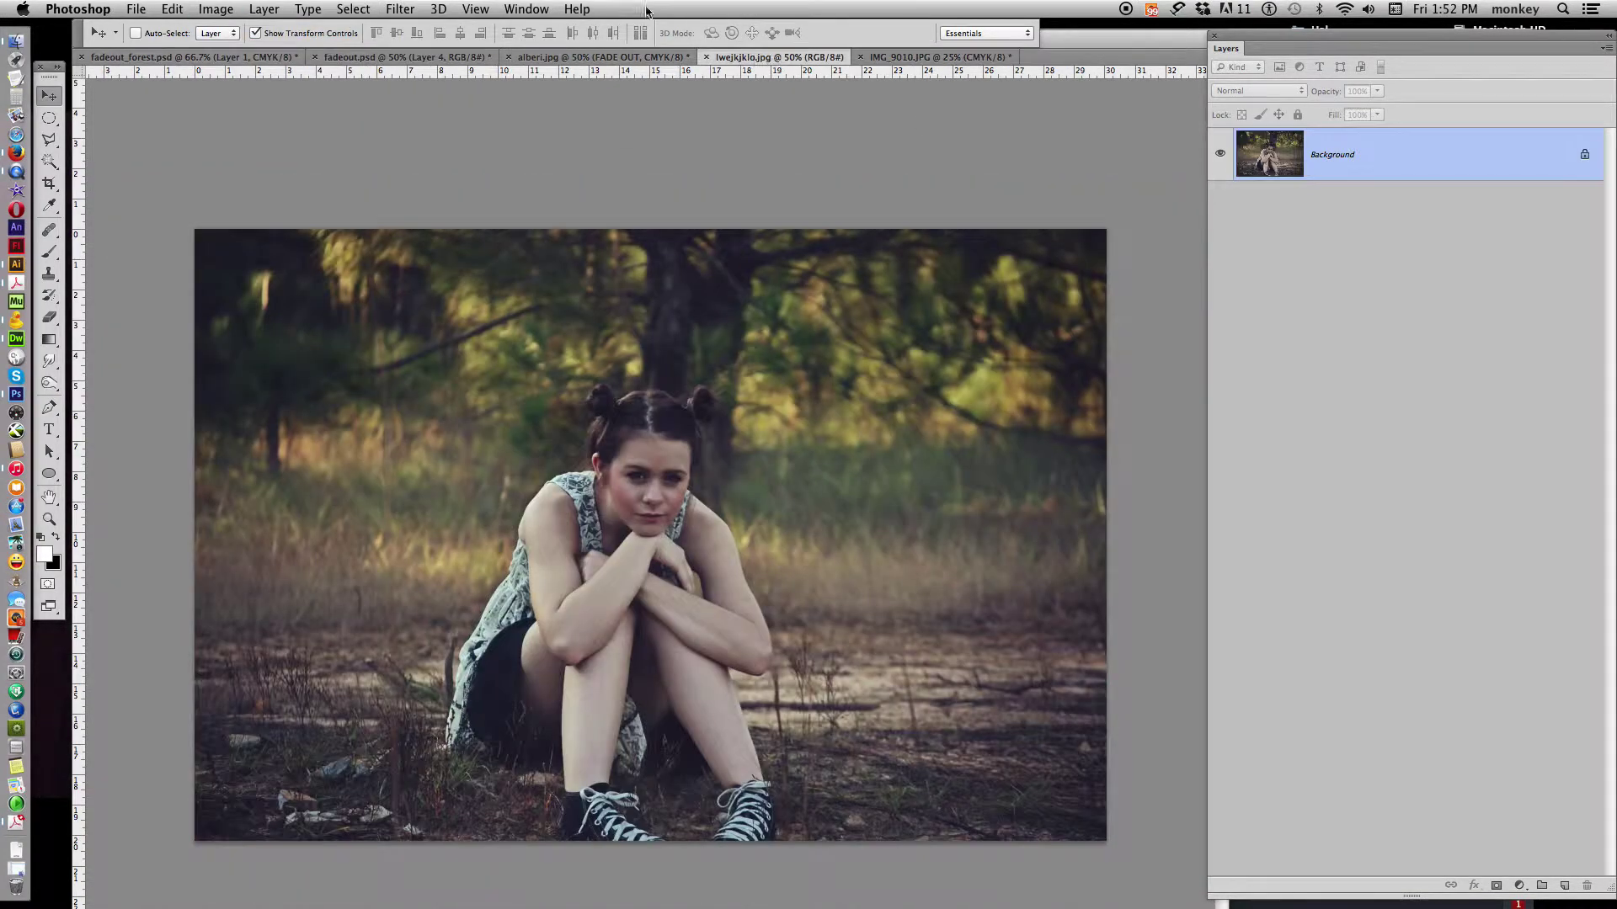
{"action": "left_click", "coordinate": [221, 9]}
{"action": "left_click", "coordinate": [418, 114]}
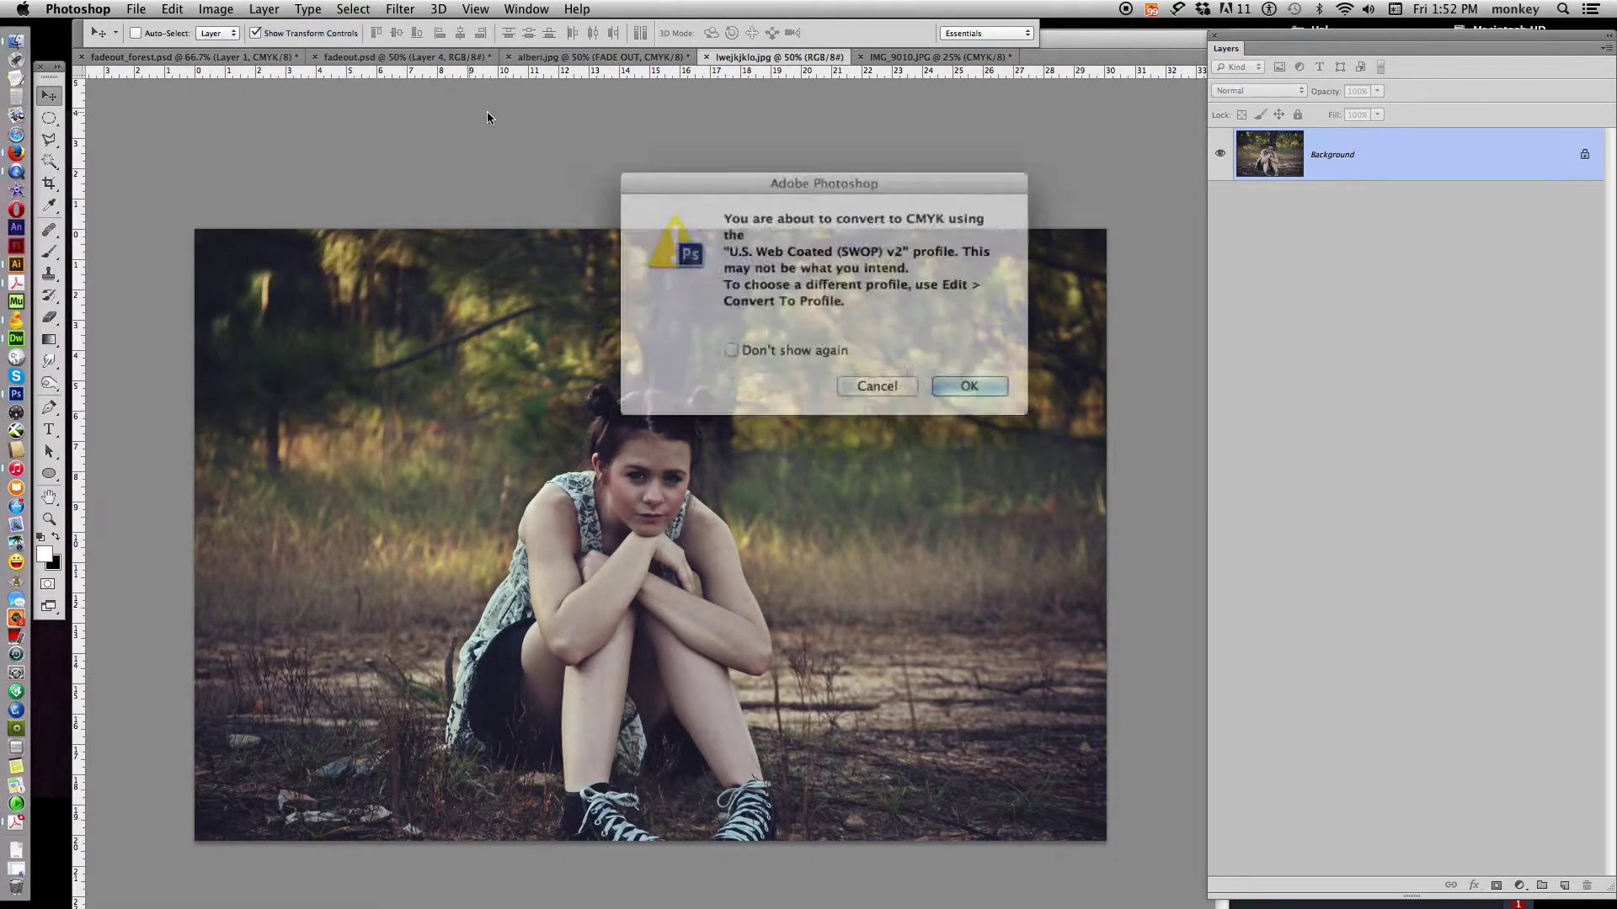
{"action": "key", "text": "Return"}
Set the girl photo to 300 pixels/inch without resampling, about 7.2 × 4.8 inches.
{"action": "left_click", "coordinate": [215, 9]}
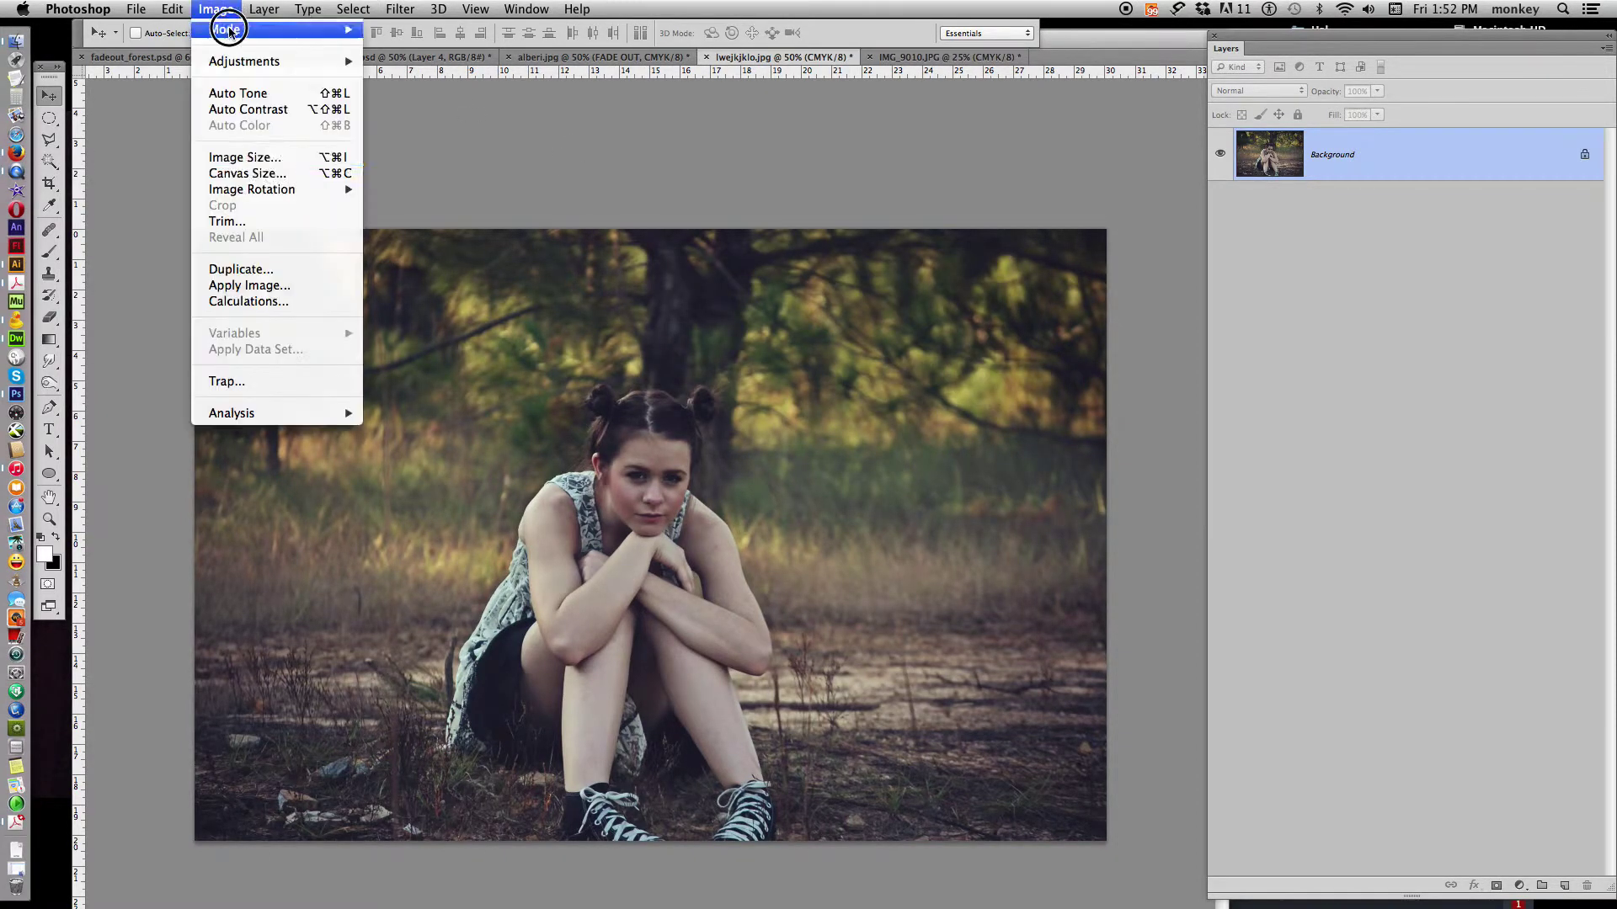
{"action": "left_click", "coordinate": [269, 158]}
{"action": "left_click", "coordinate": [1043, 256]}
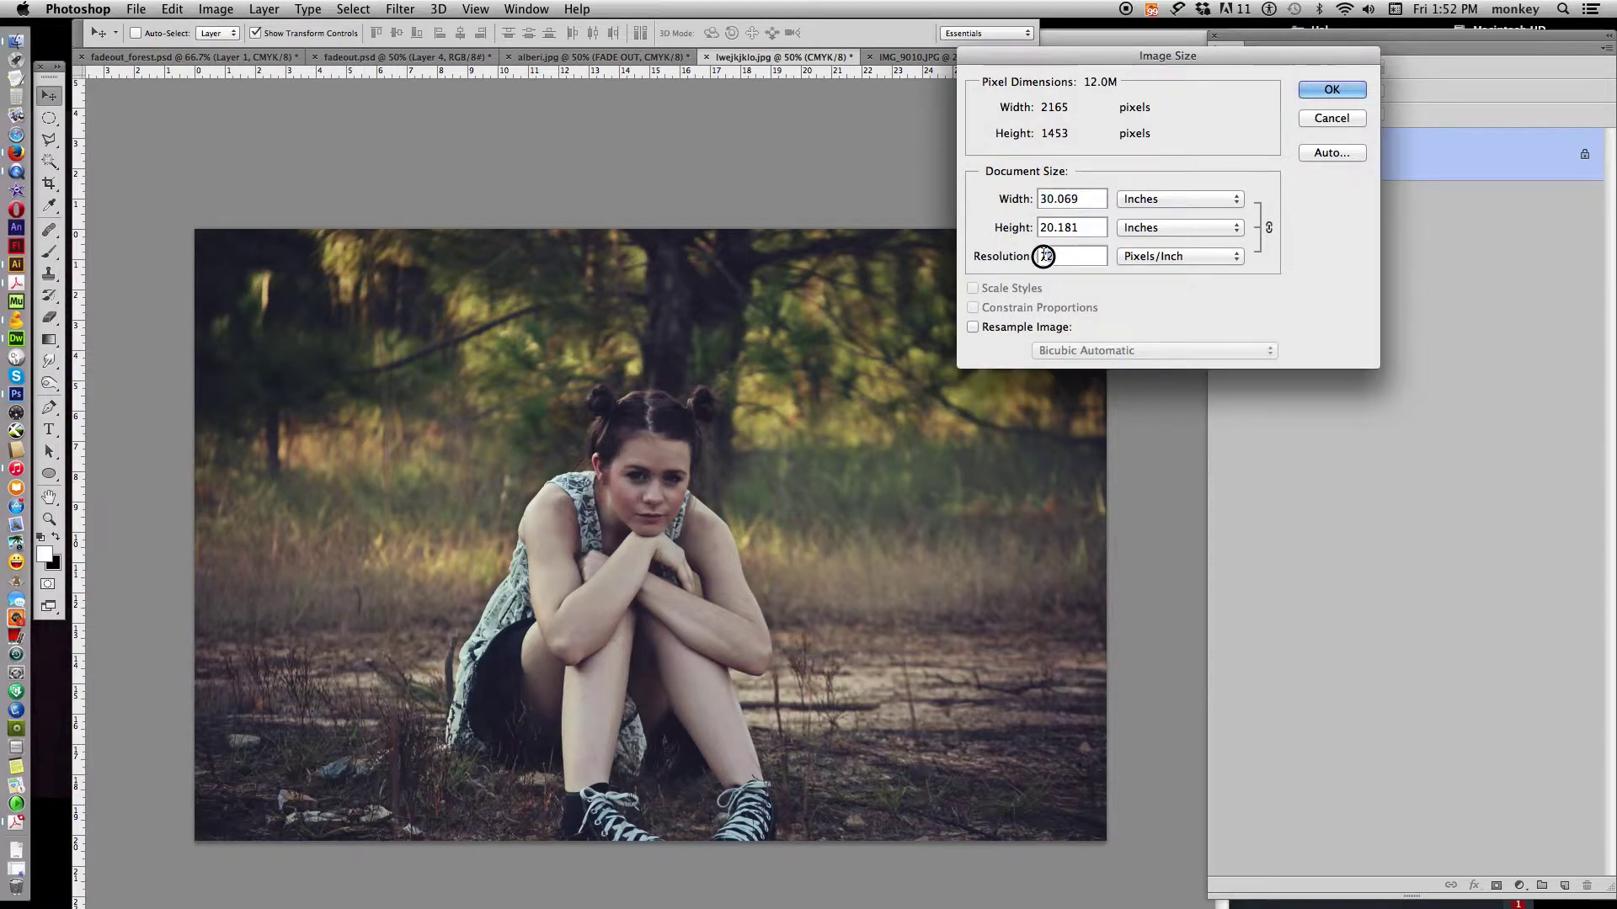
{"action": "type", "text": "300"}
{"action": "left_click", "coordinate": [1361, 89]}
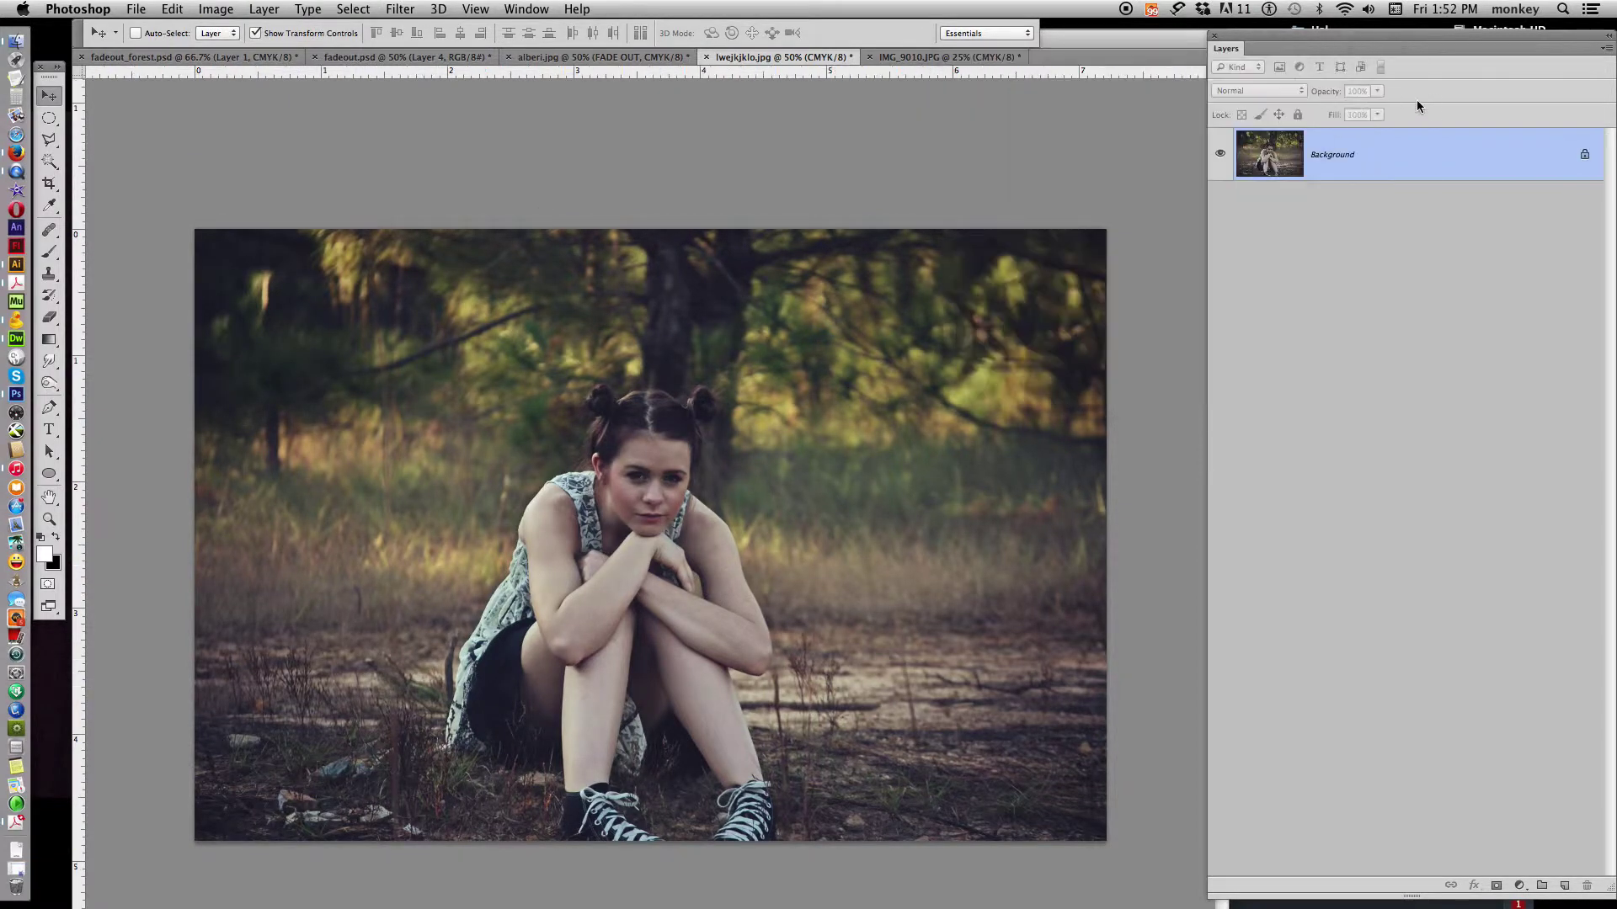
Select and copy the entire dahlia image from the flower document.
{"action": "left_click", "coordinate": [947, 56]}
{"action": "key", "text": "super+a"}
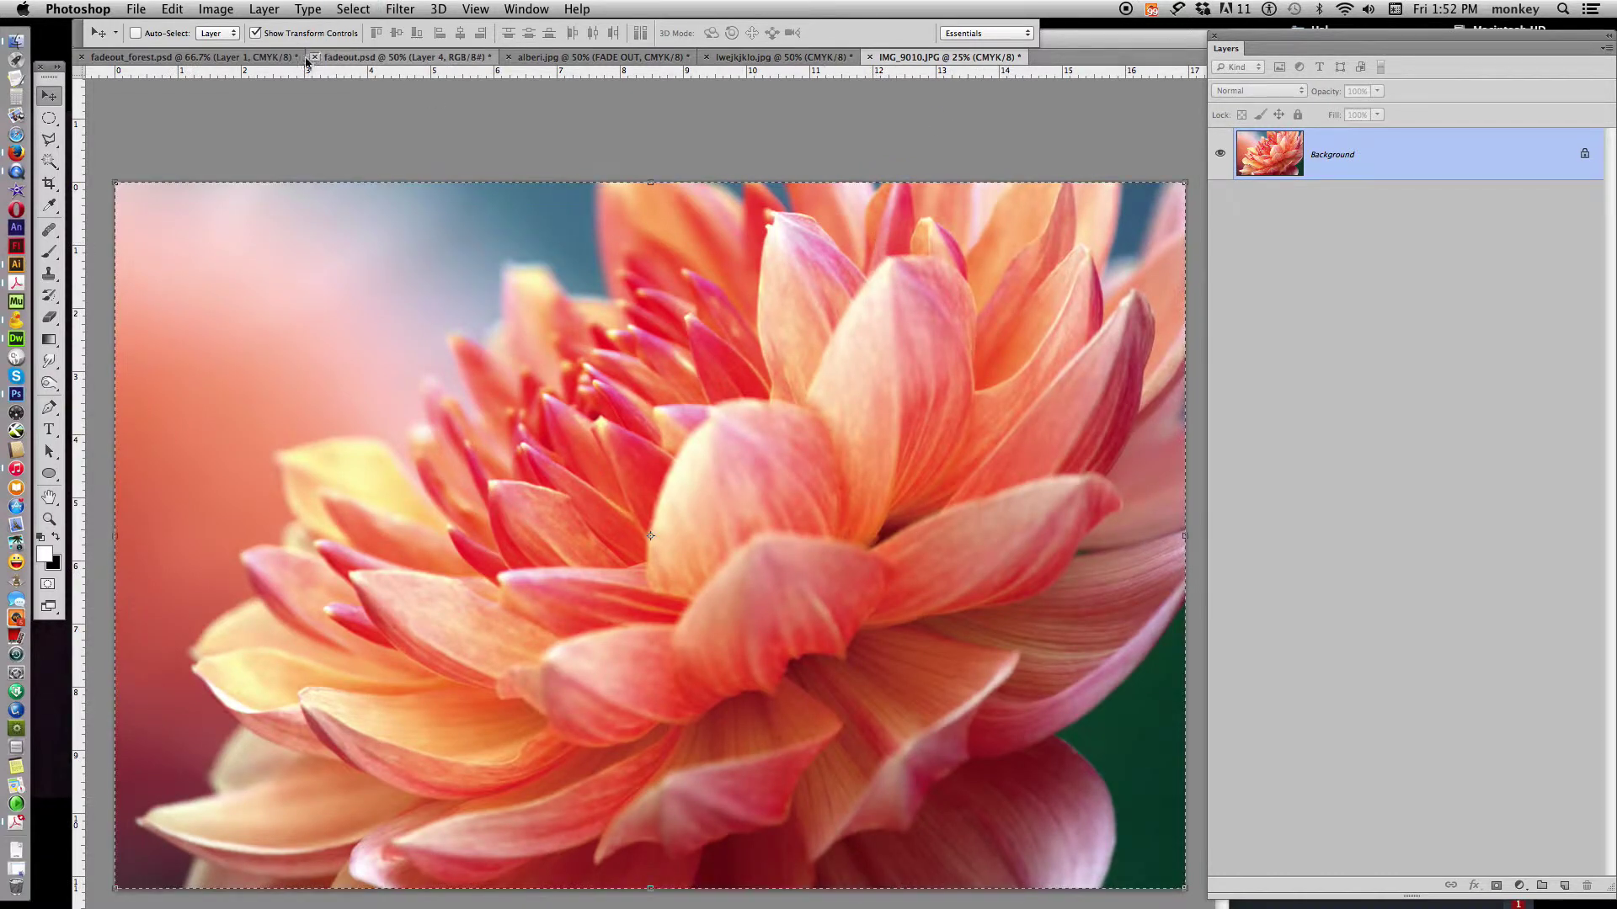
{"action": "left_click", "coordinate": [353, 8]}
{"action": "left_click", "coordinate": [356, 38]}
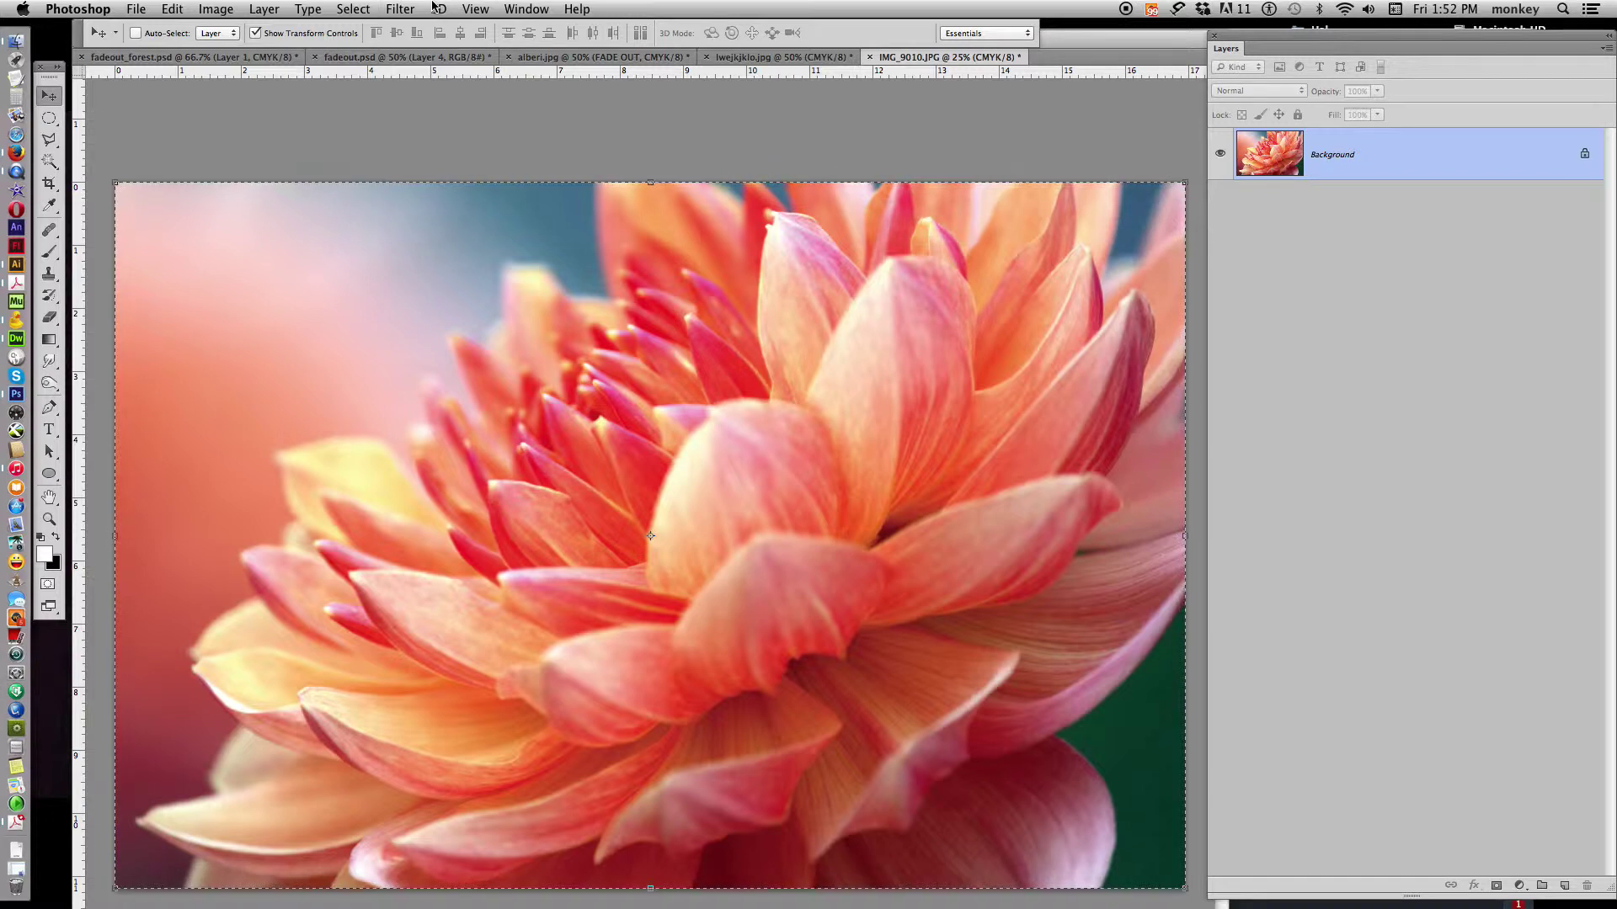
{"action": "key", "text": "super+c"}
Paste the dahlia into lwejkjklo.jpg as Layer 1, scaled to cover the canvas.
{"action": "left_click", "coordinate": [768, 56]}
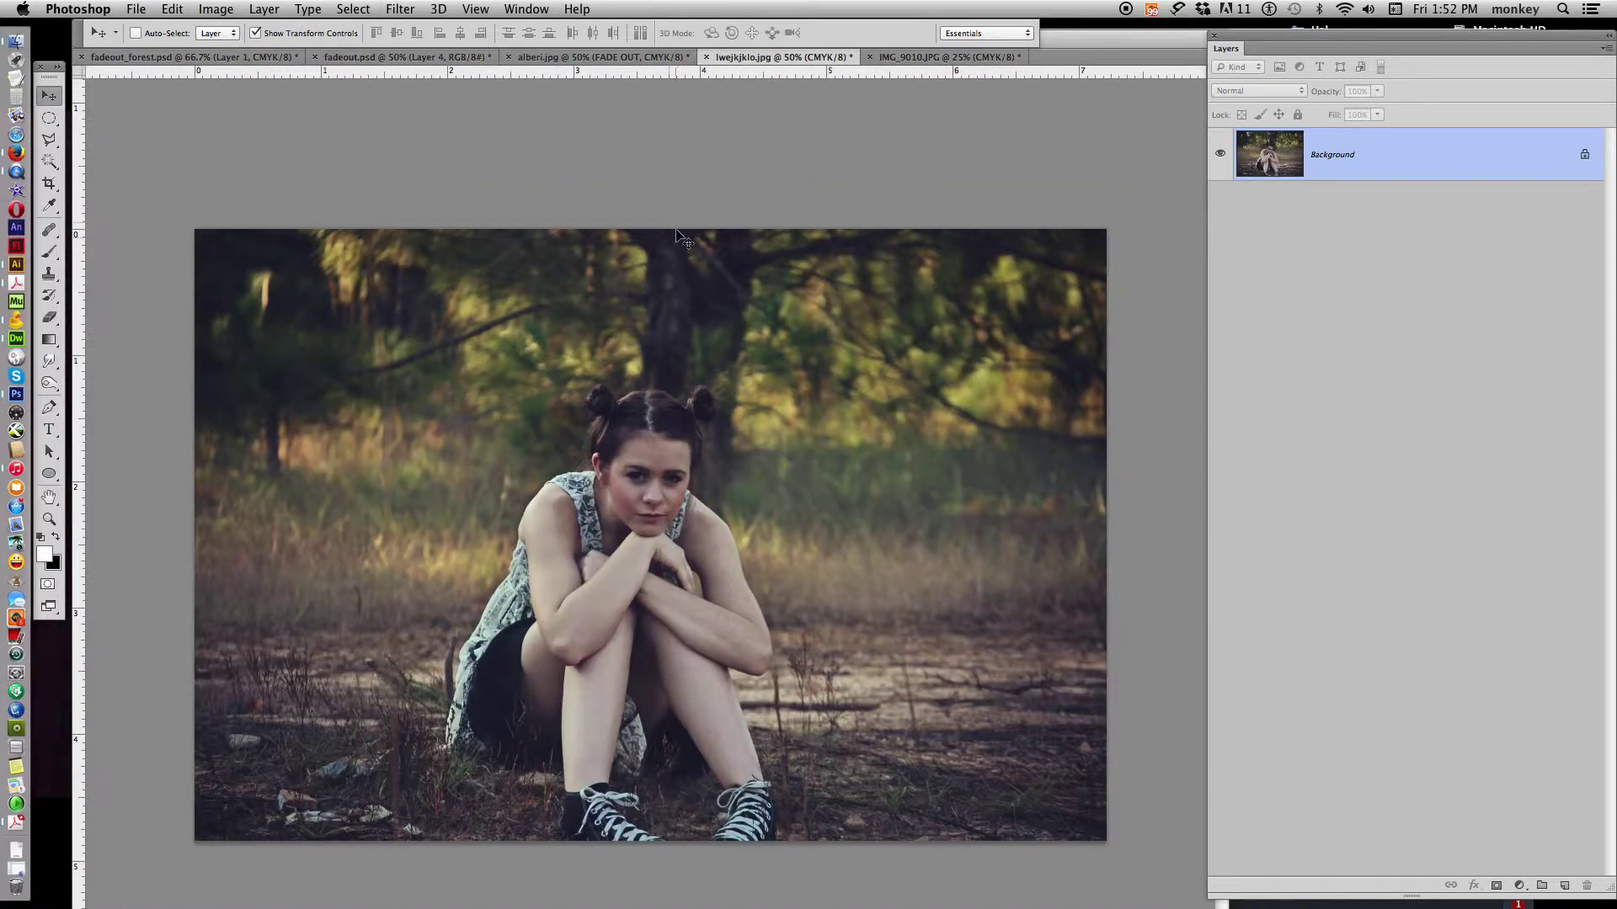
{"action": "key", "text": "super+v"}
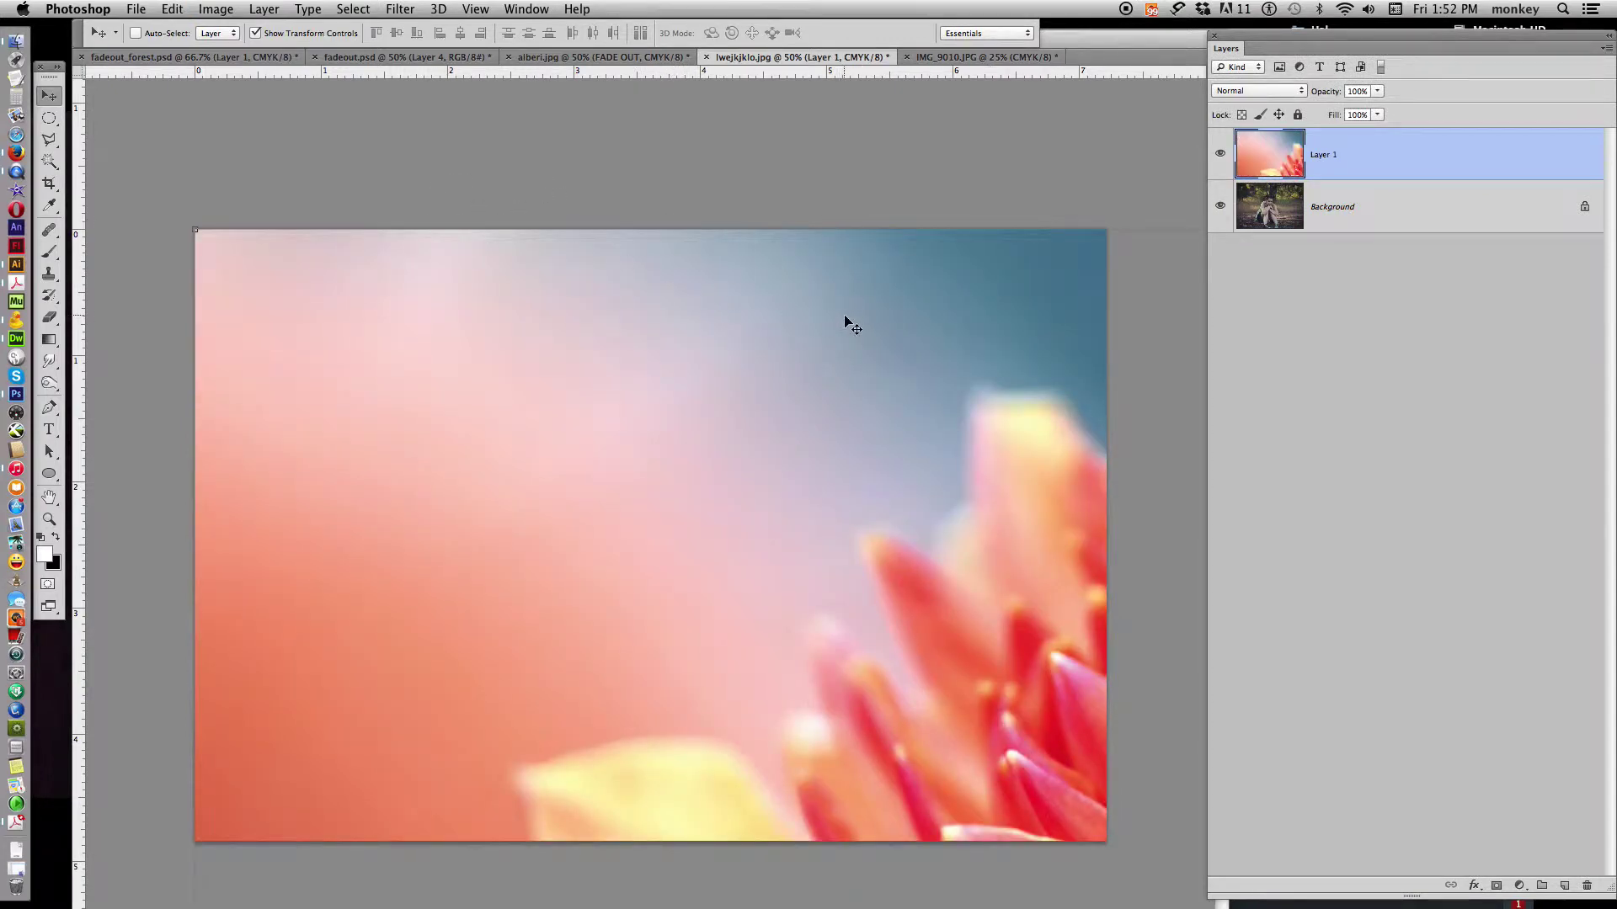
{"action": "key", "text": "super+minus"}
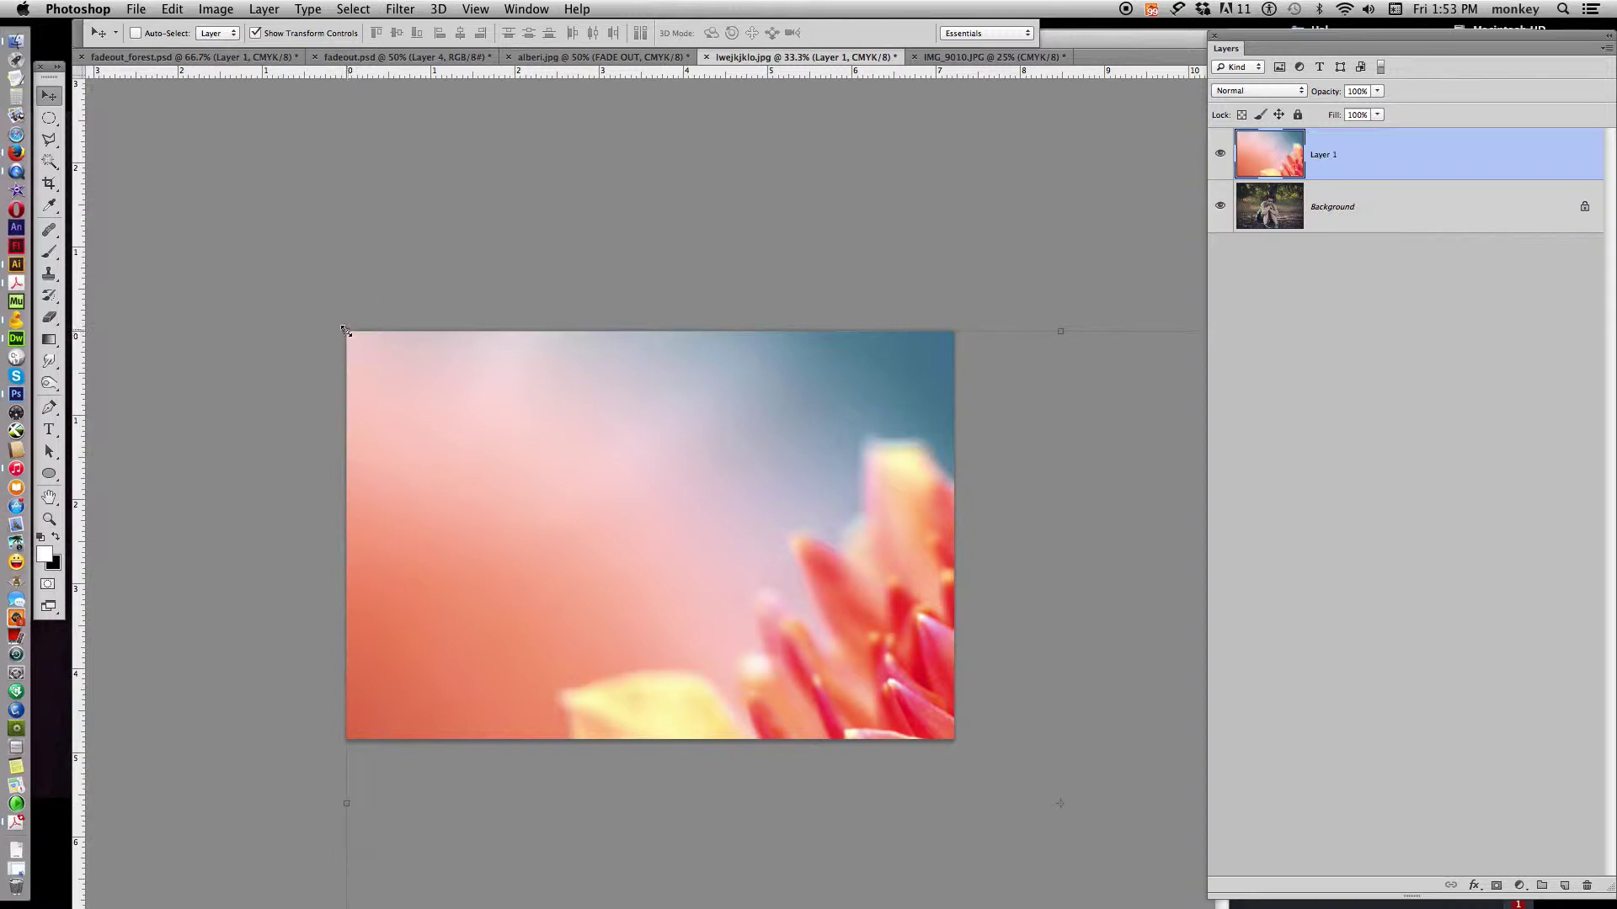
{"action": "mouse_move", "coordinate": [346, 331]}
{"action": "left_mouse_down"}
{"action": "mouse_move", "coordinate": [915, 514]}
{"action": "mouse_move", "coordinate": [351, 332]}
{"action": "mouse_move", "coordinate": [552, 475]}
{"action": "mouse_move", "coordinate": [560, 446]}
{"action": "left_mouse_up"}
{"action": "left_click_drag", "start_coordinate": [715, 480], "coordinate": [505, 449]}
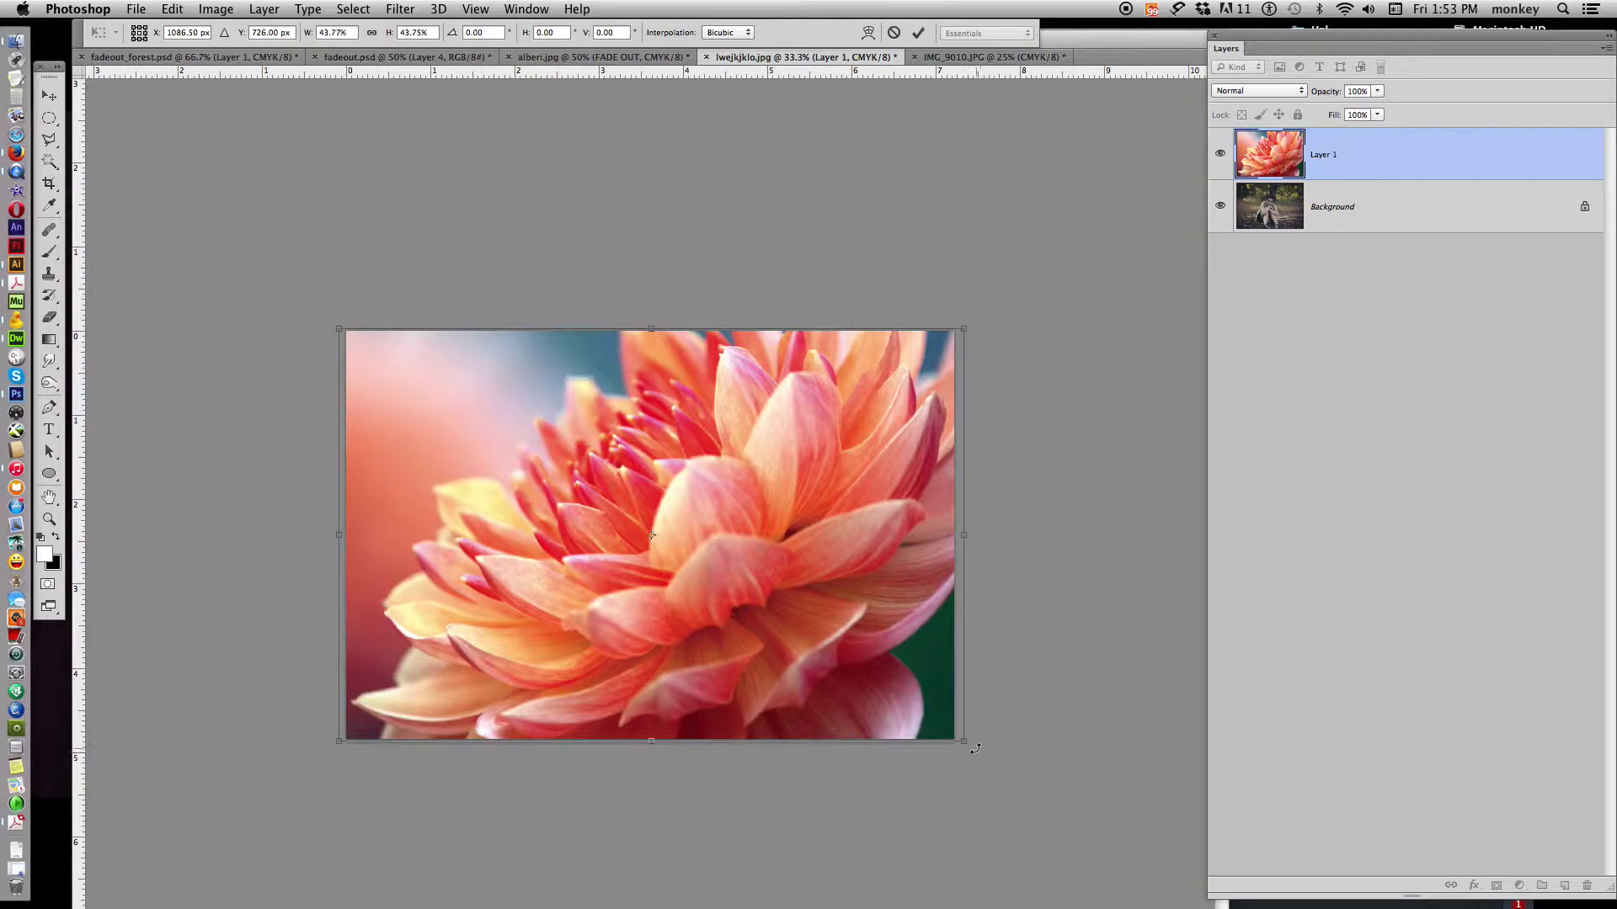
{"action": "left_click_drag", "start_coordinate": [974, 750], "coordinate": [981, 752]}
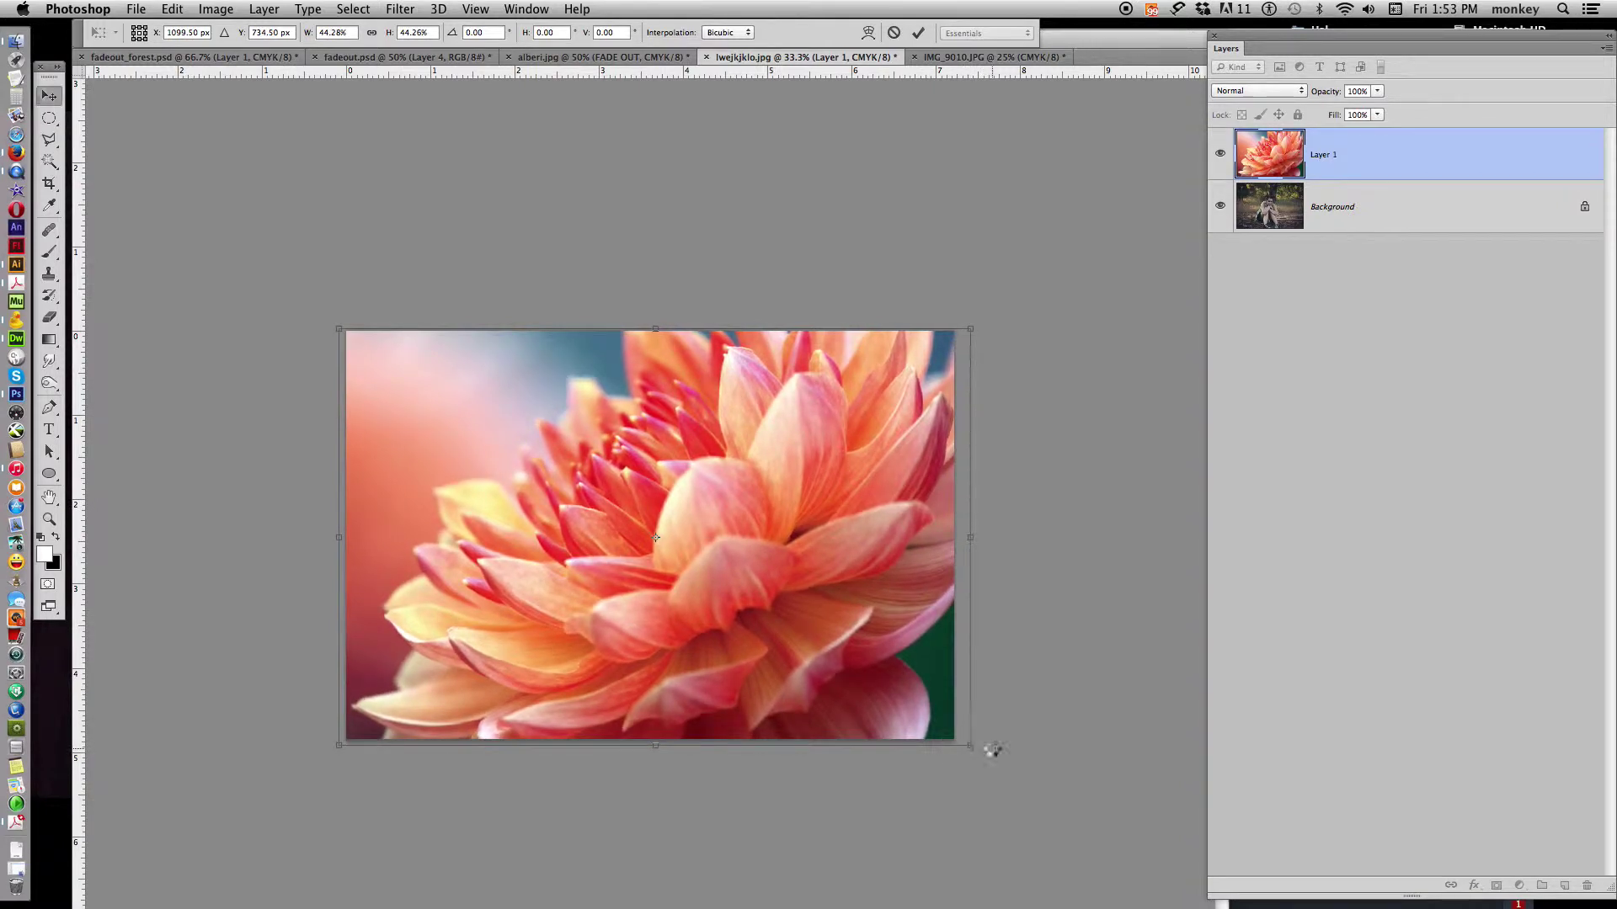
{"action": "key", "text": "Return"}
Convert the girl photo's Background into unlocked Layer 0, then select dahlia Layer 1.
{"action": "left_click", "coordinate": [1220, 154]}
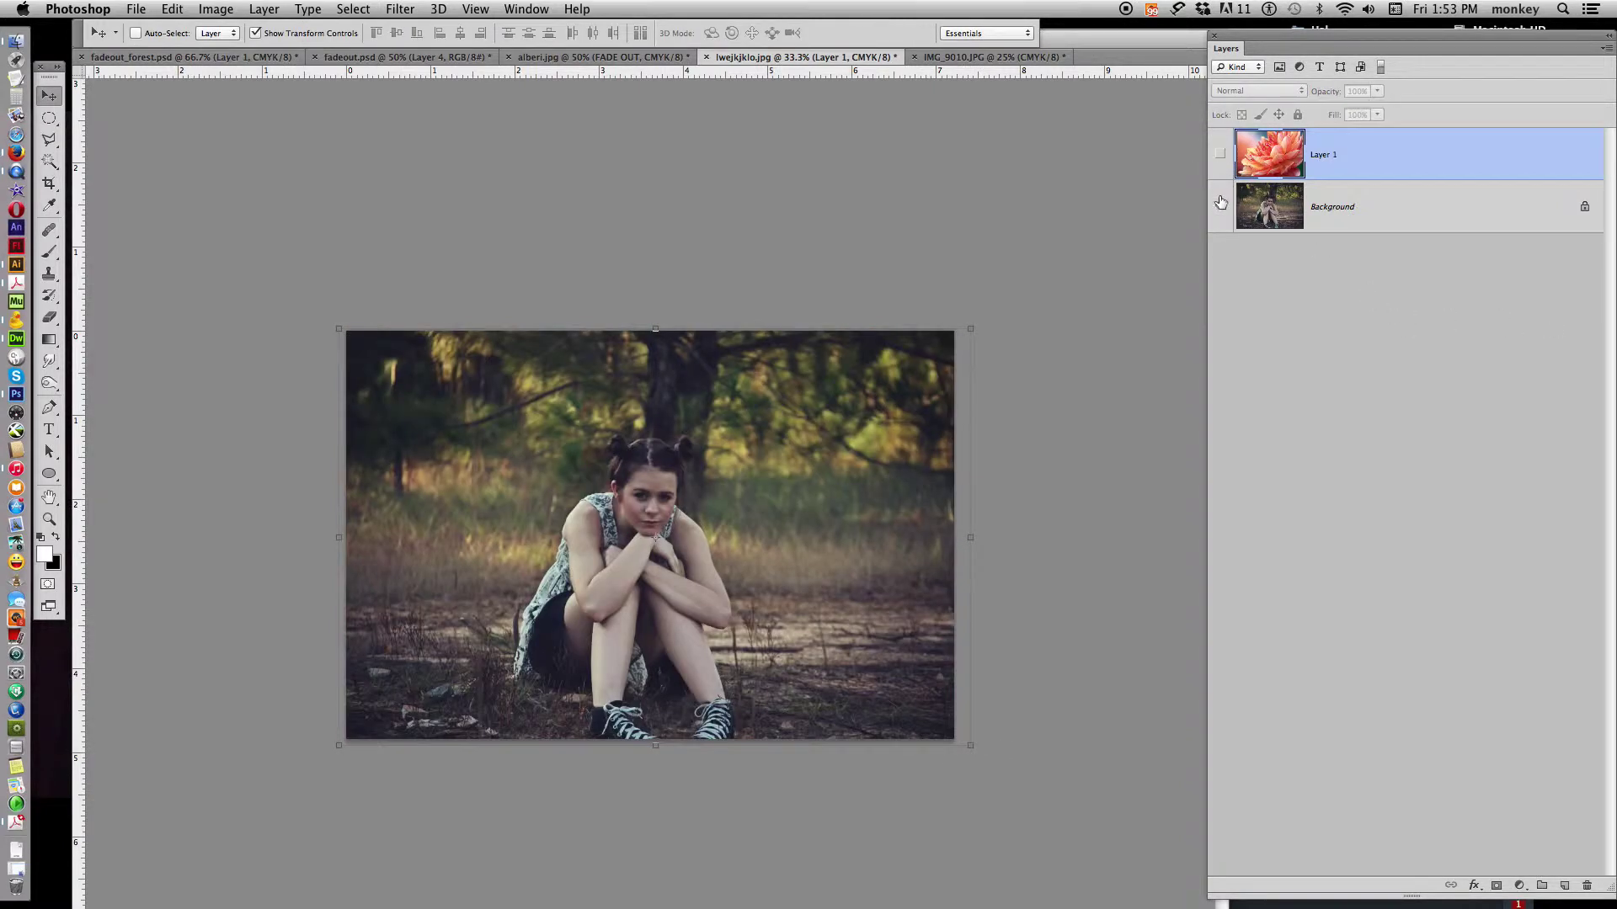
{"action": "left_click", "coordinate": [1220, 154]}
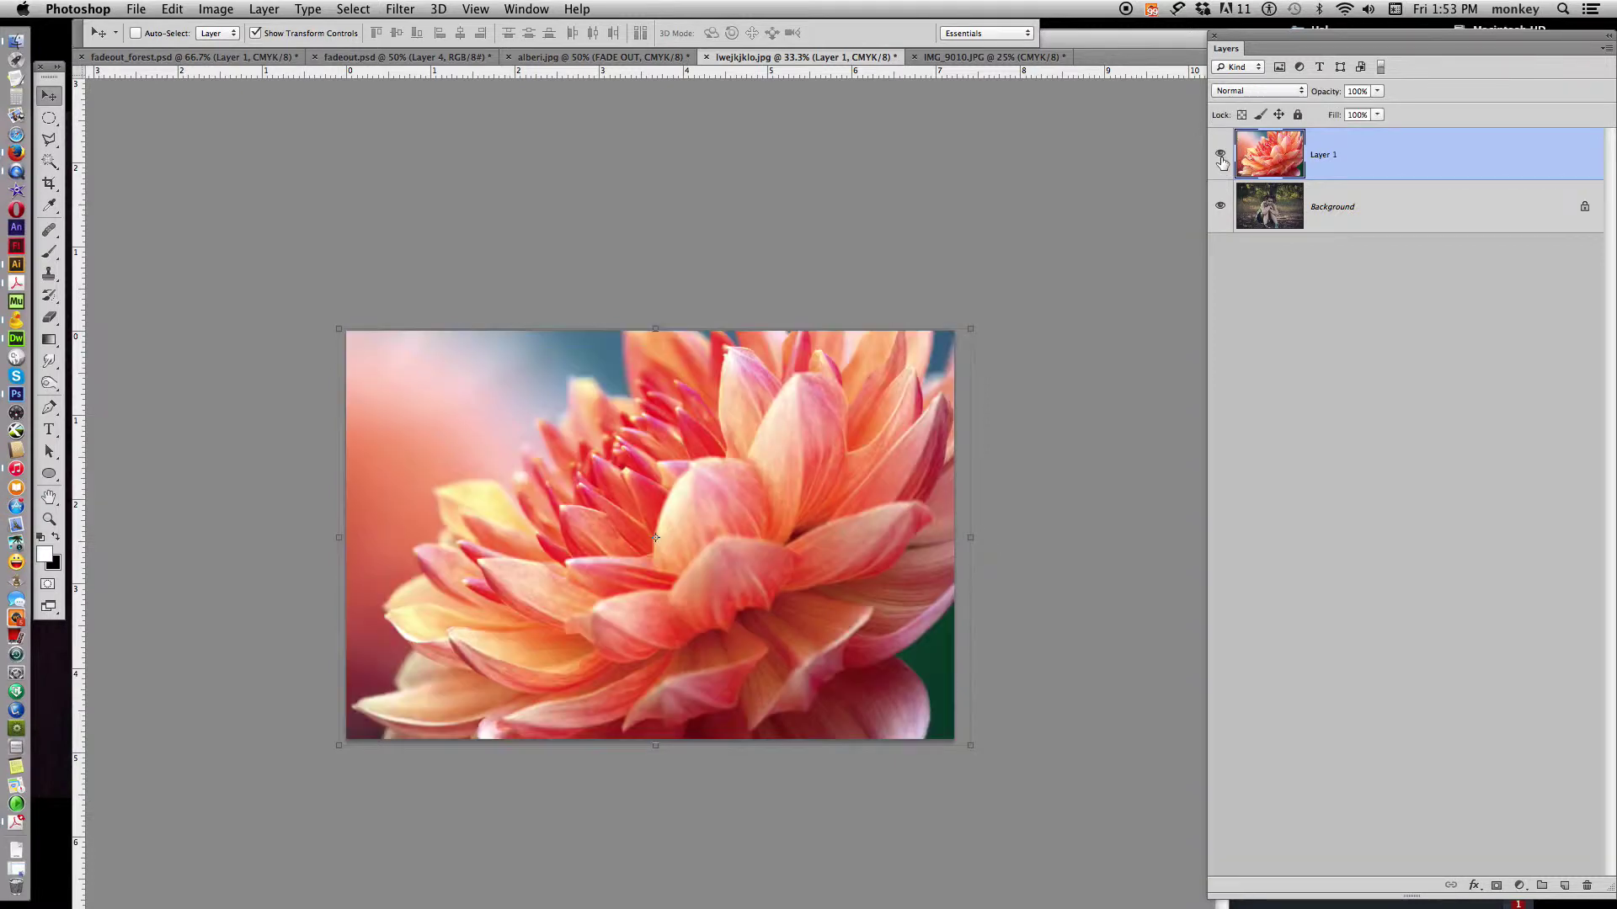
{"action": "left_click", "coordinate": [1440, 214]}
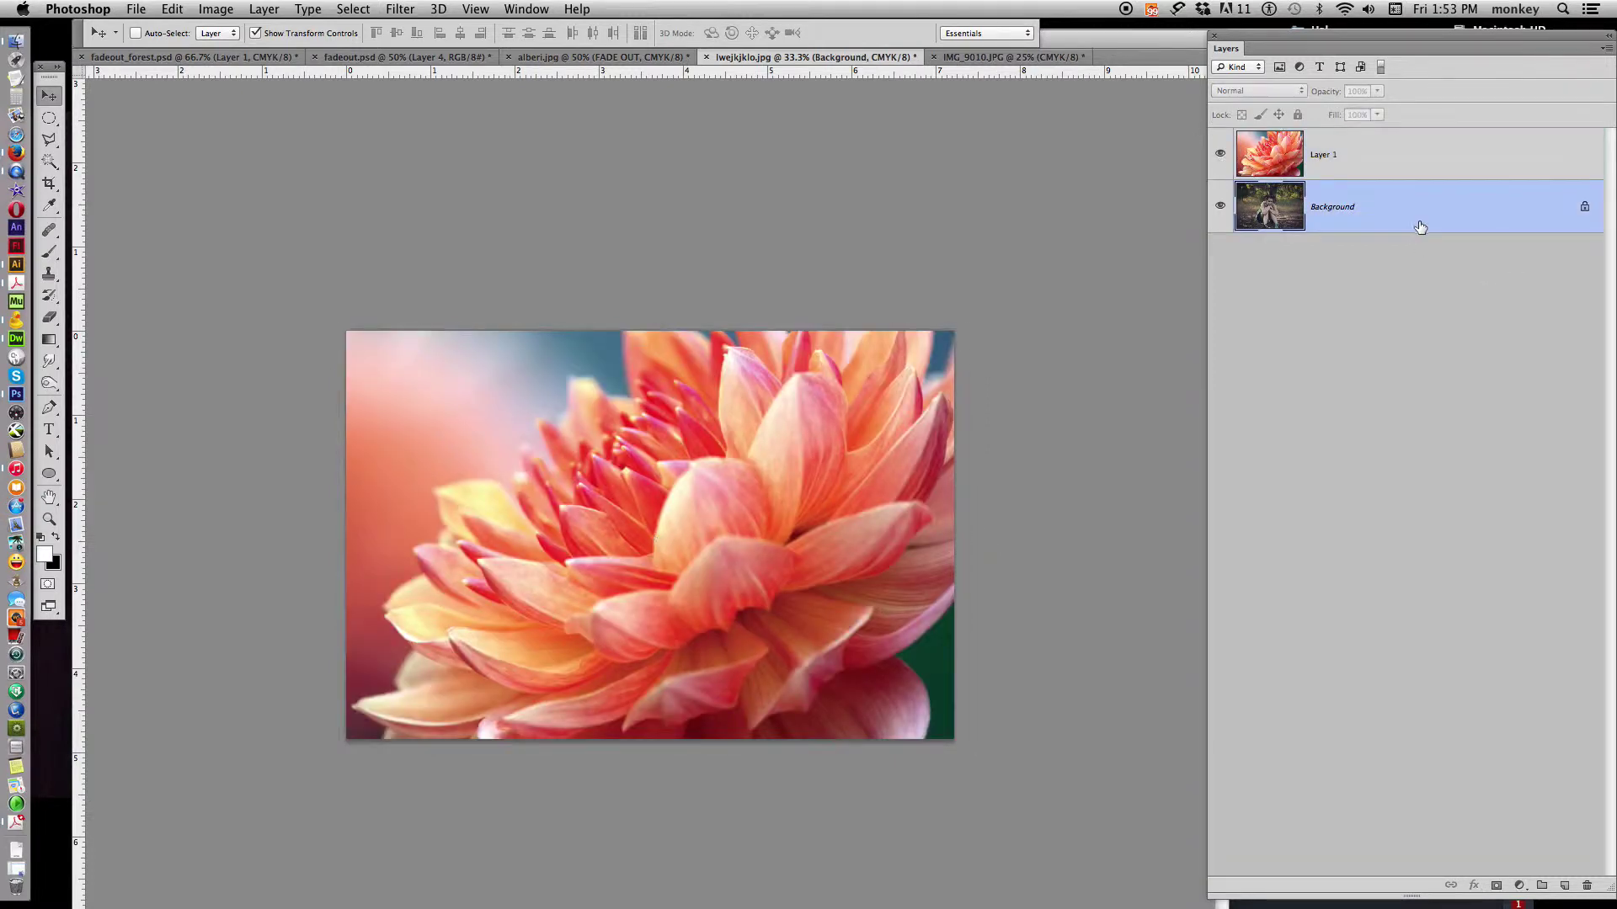
{"action": "double_click", "coordinate": [1438, 215]}
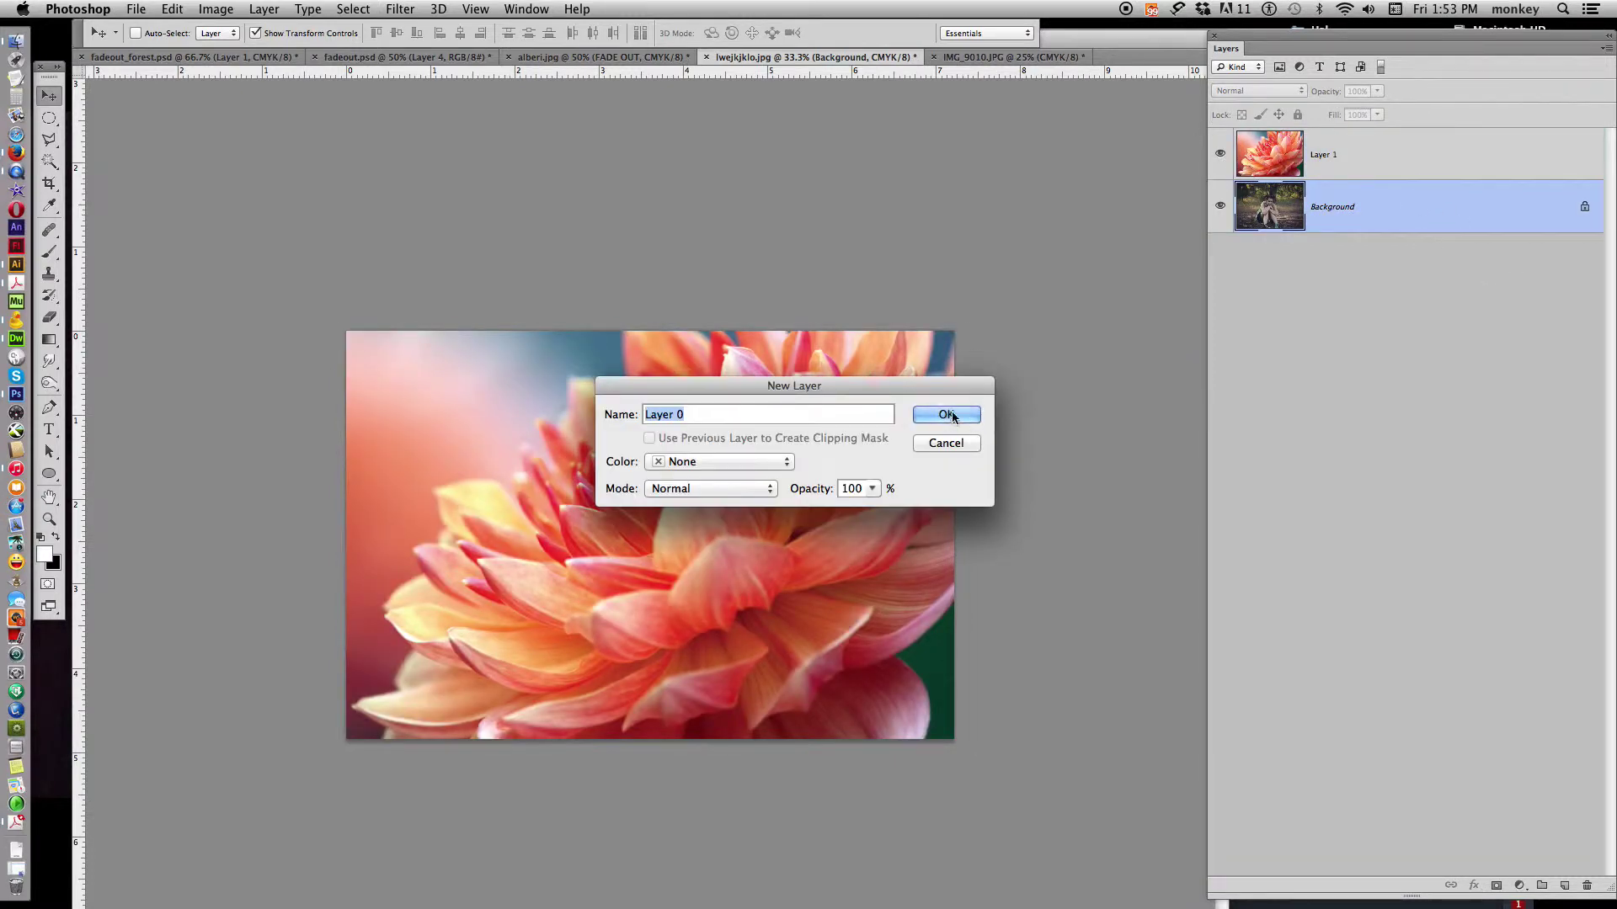
{"action": "left_click", "coordinate": [945, 416]}
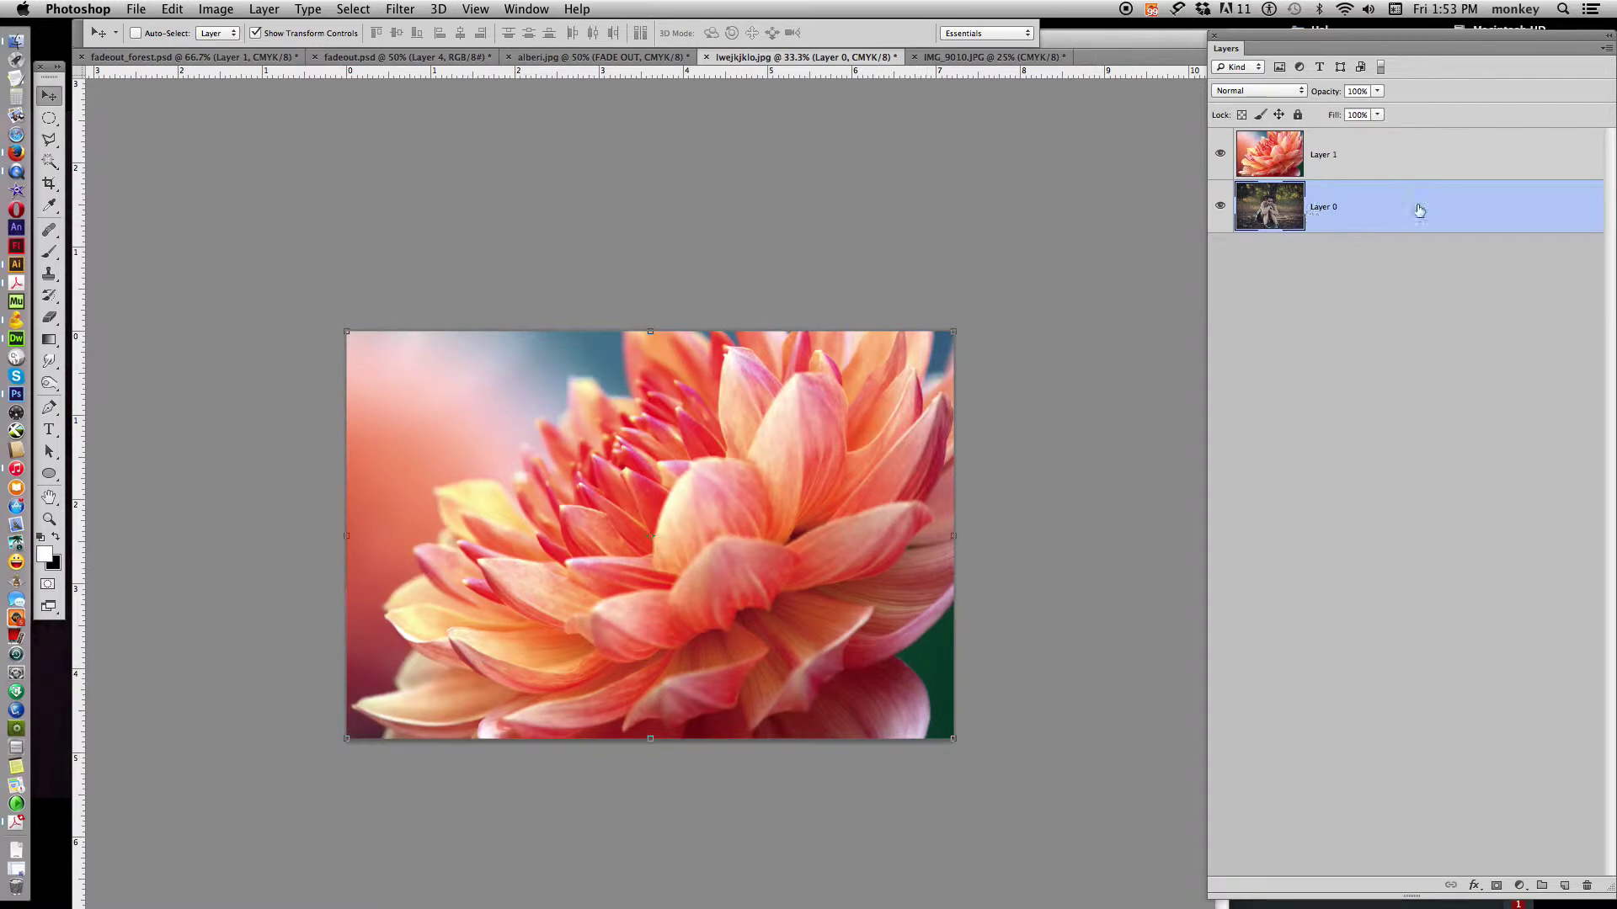
{"action": "left_click", "coordinate": [1388, 163]}
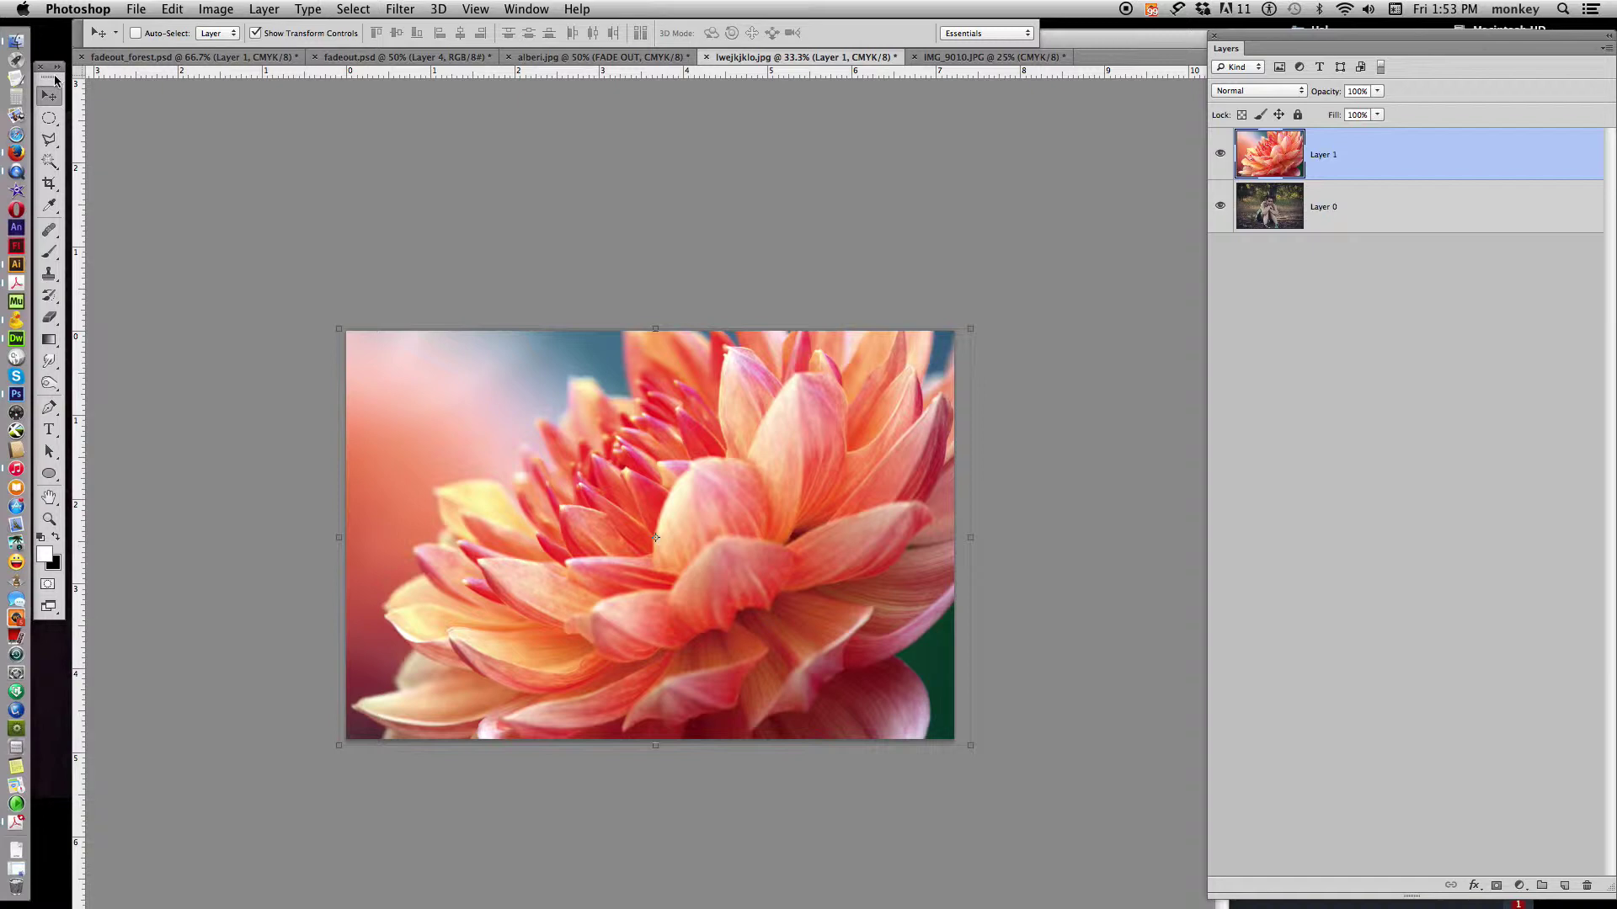
Draw an elliptical selection around the flower's centre on Layer 1.
{"action": "left_click_drag", "start_coordinate": [50, 117], "coordinate": [116, 131]}
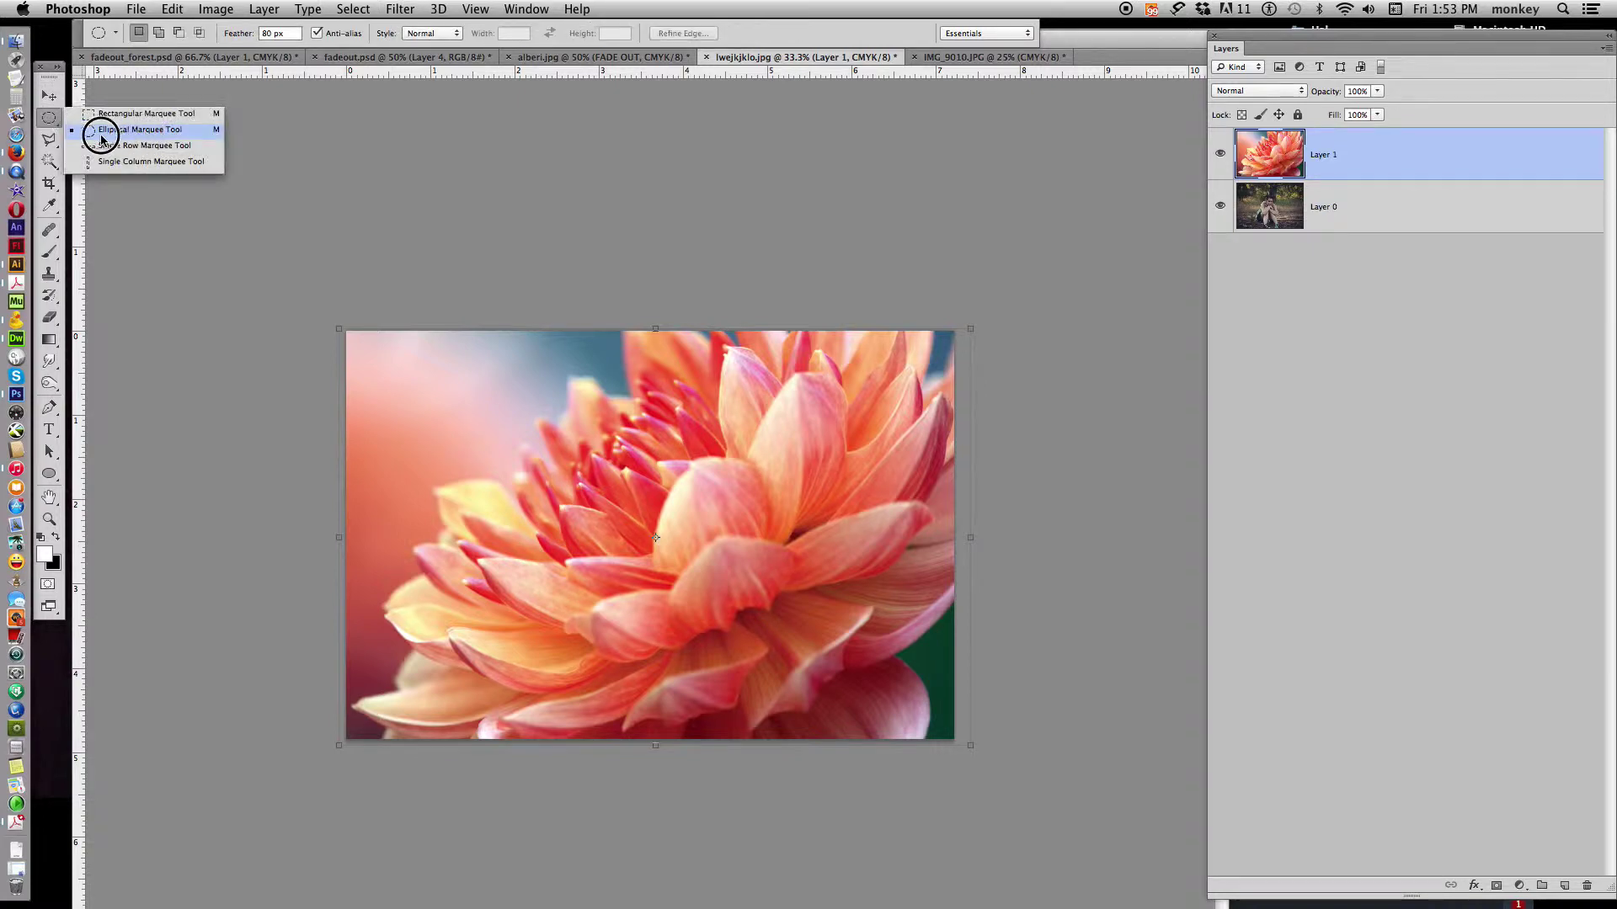
{"action": "left_click", "coordinate": [180, 135]}
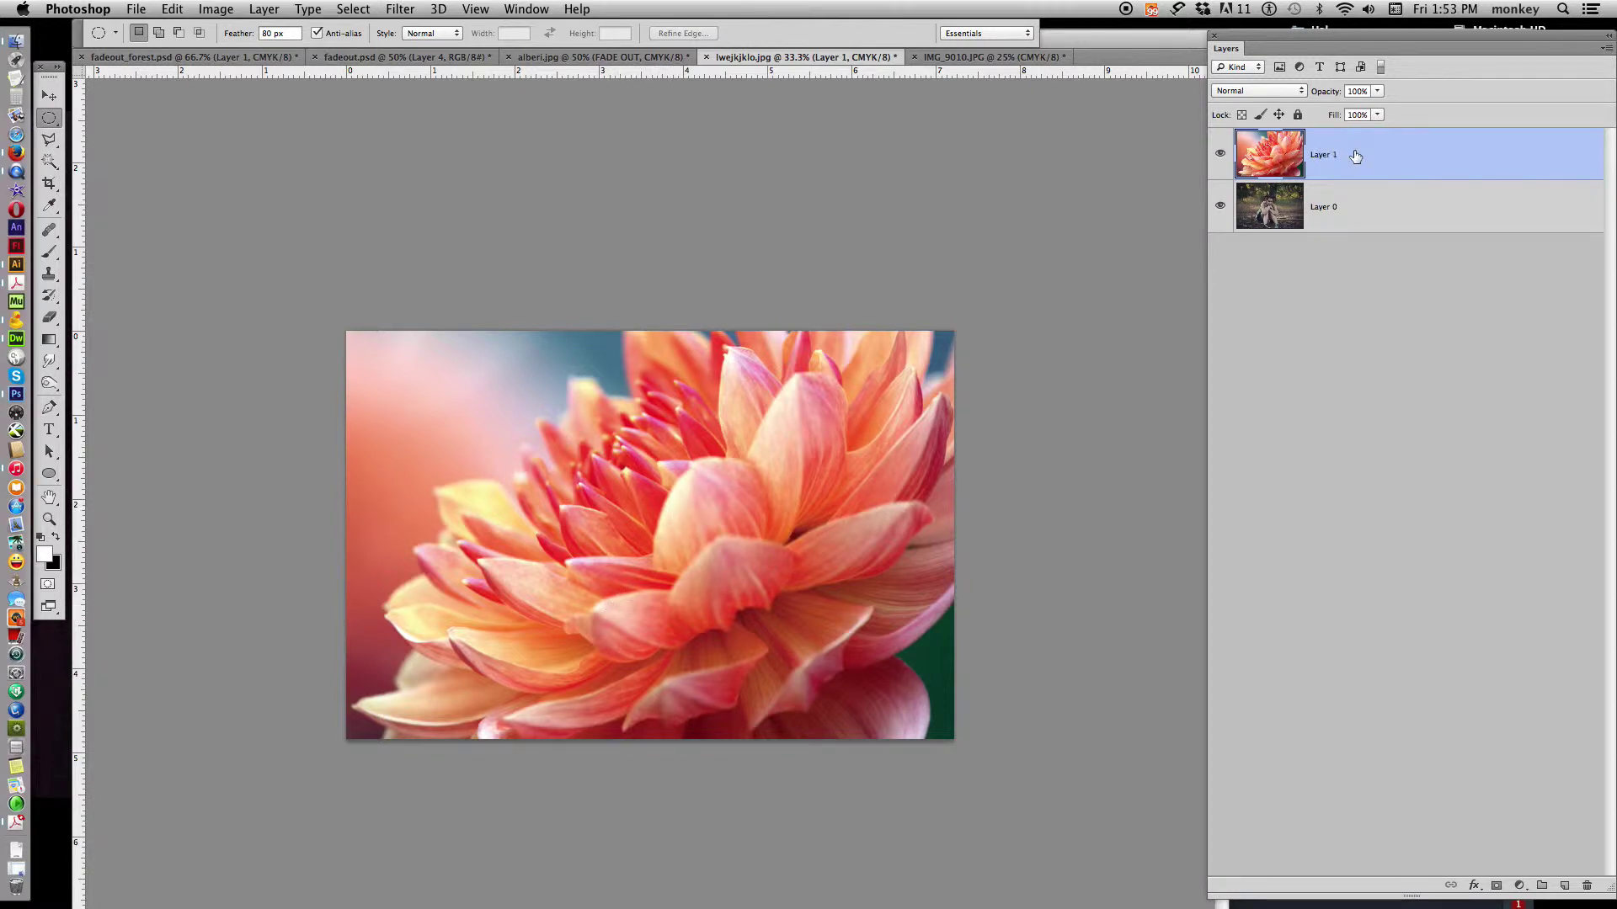
{"action": "left_click_drag", "start_coordinate": [553, 405], "coordinate": [780, 683]}
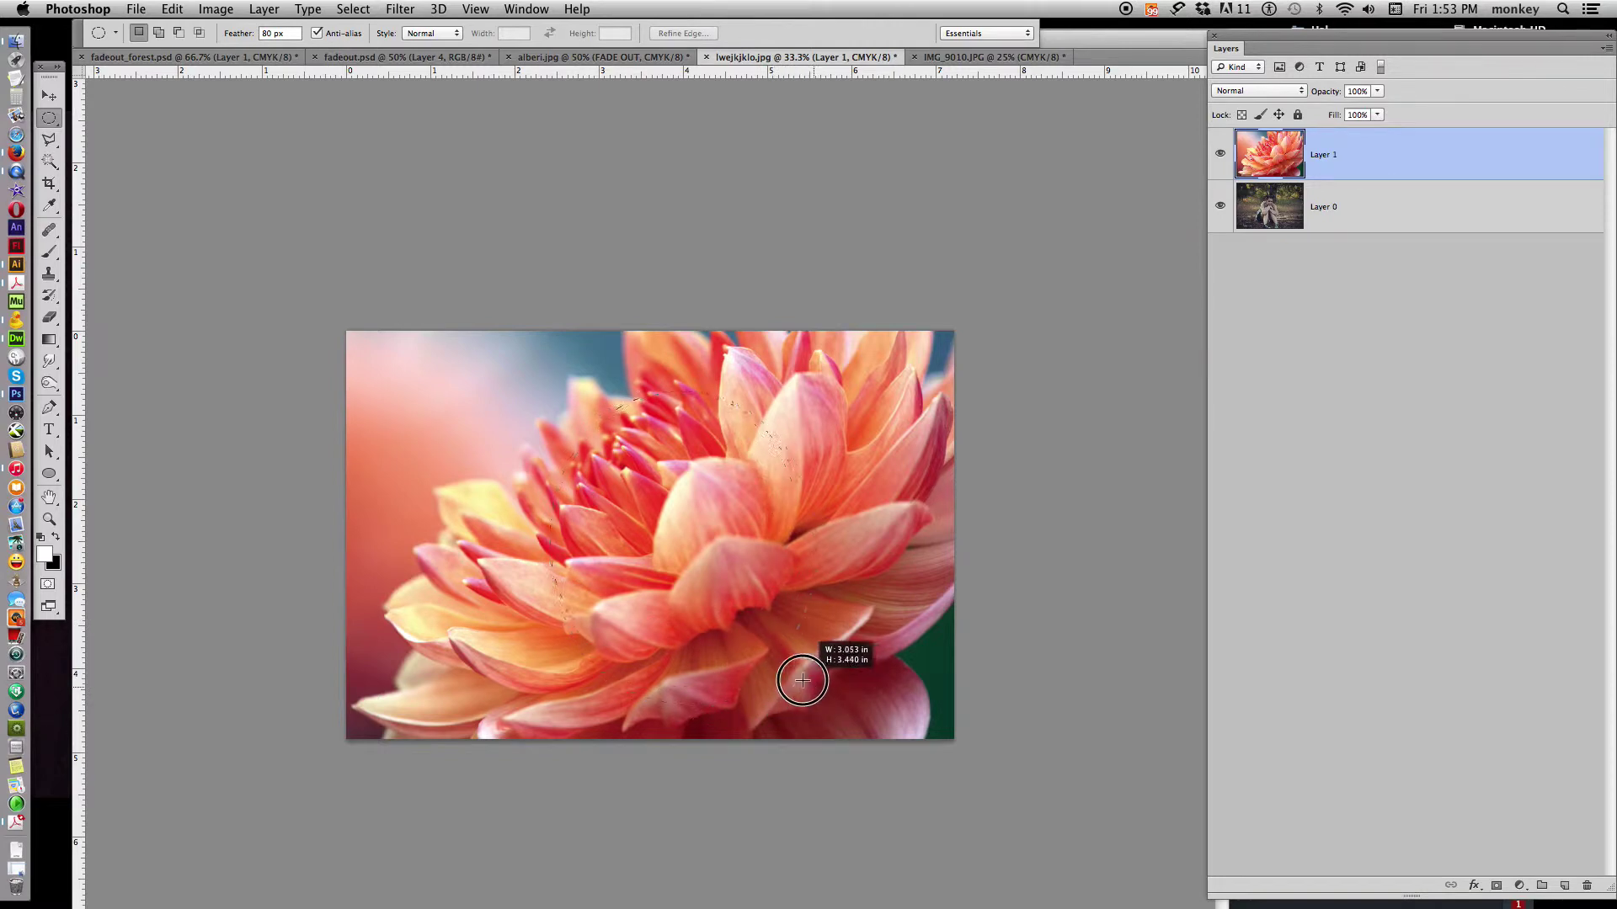
{"action": "left_click_drag", "start_coordinate": [779, 682], "coordinate": [815, 692]}
{"action": "left_click_drag", "start_coordinate": [766, 644], "coordinate": [738, 644]}
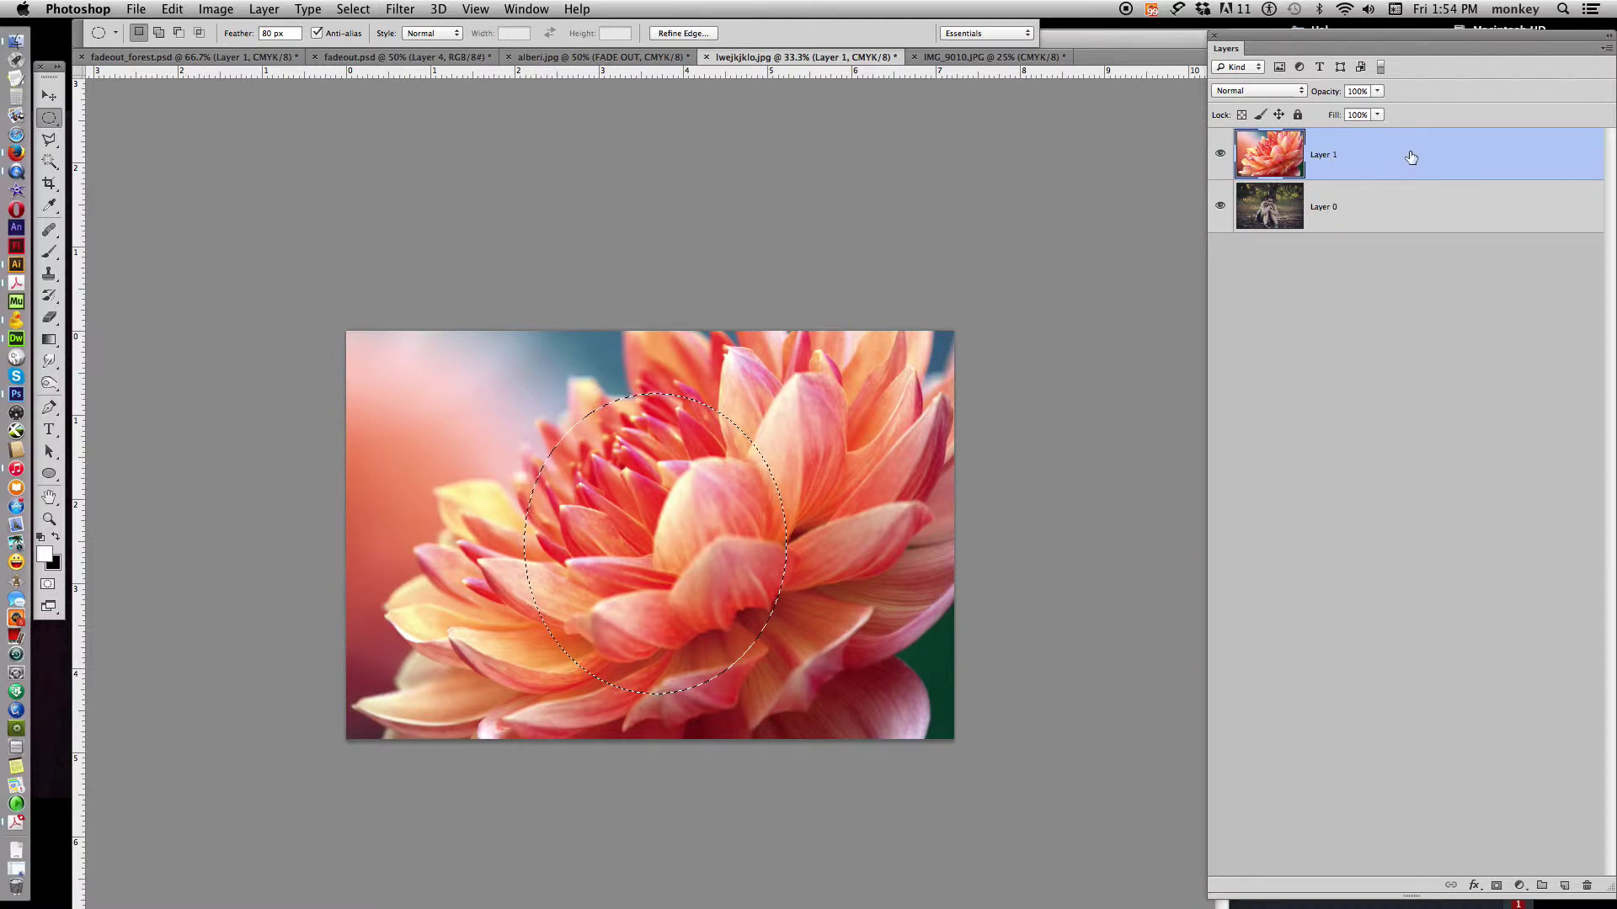
Delete the selected circle from the dahlia layer, check the hole, and deselect.
{"action": "key", "text": "Delete"}
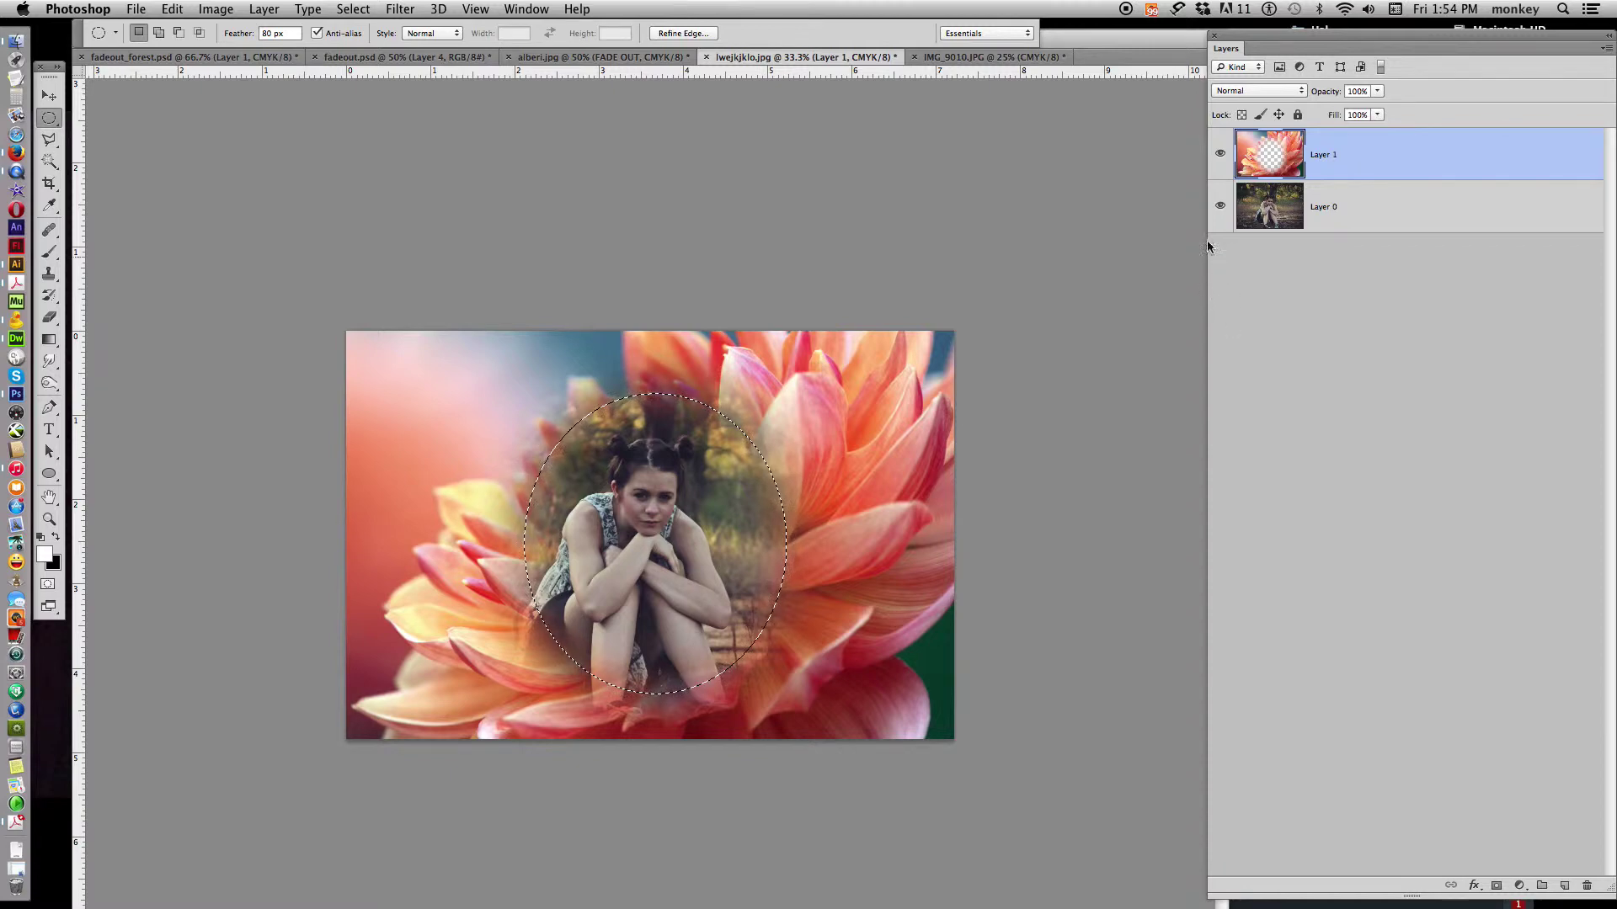
{"action": "left_click", "coordinate": [1220, 206]}
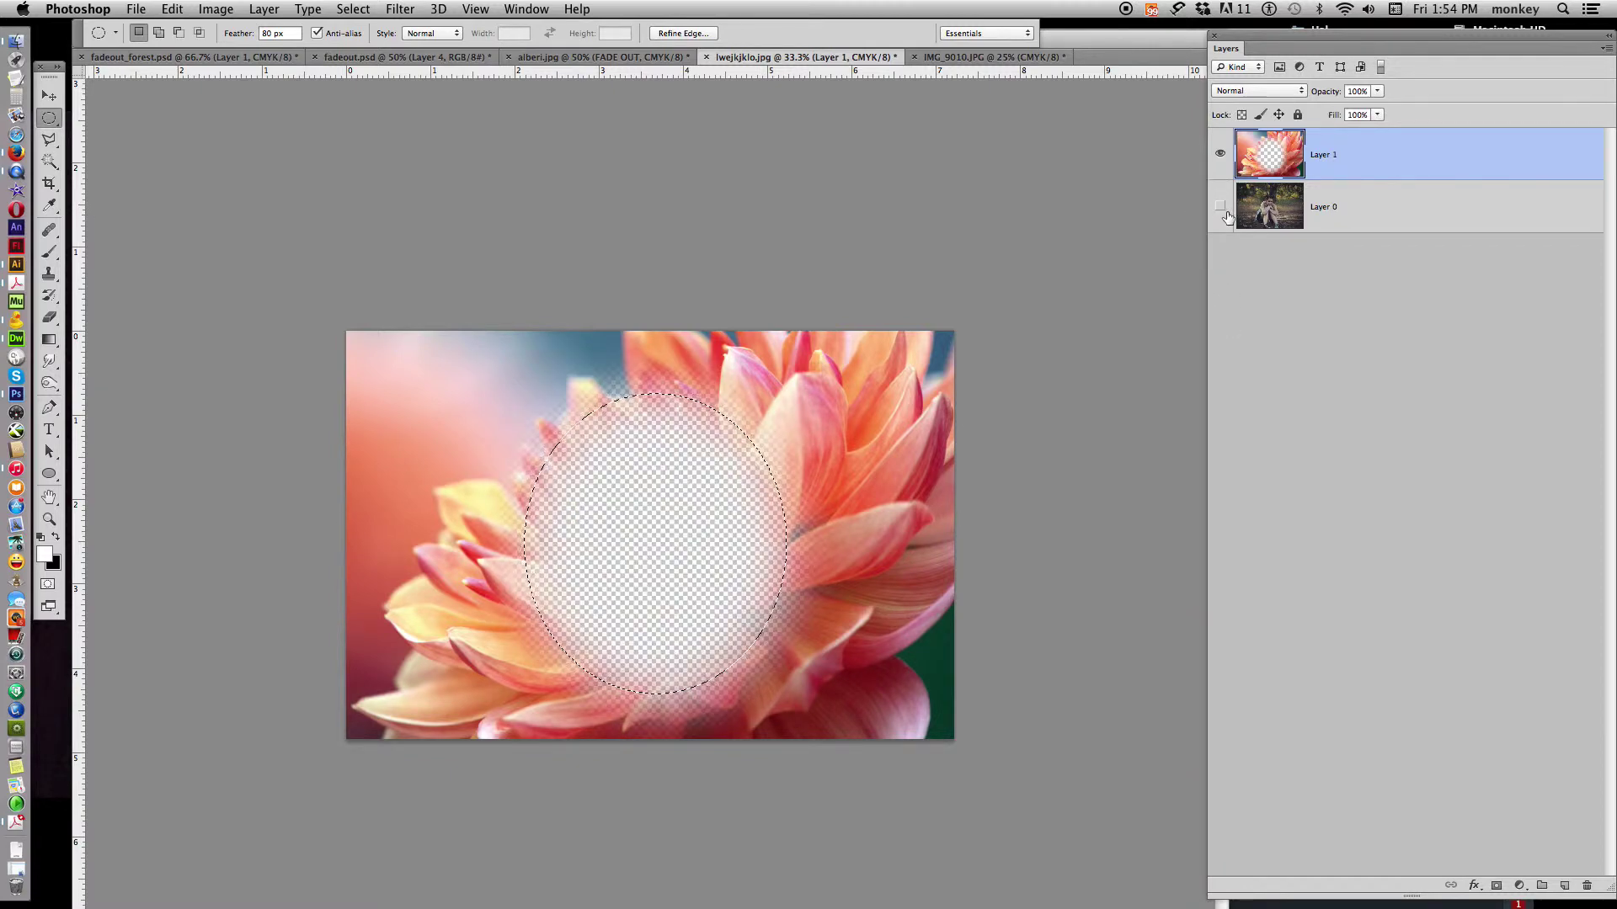
{"action": "key", "text": "ctrl+d"}
{"action": "left_click", "coordinate": [1220, 206]}
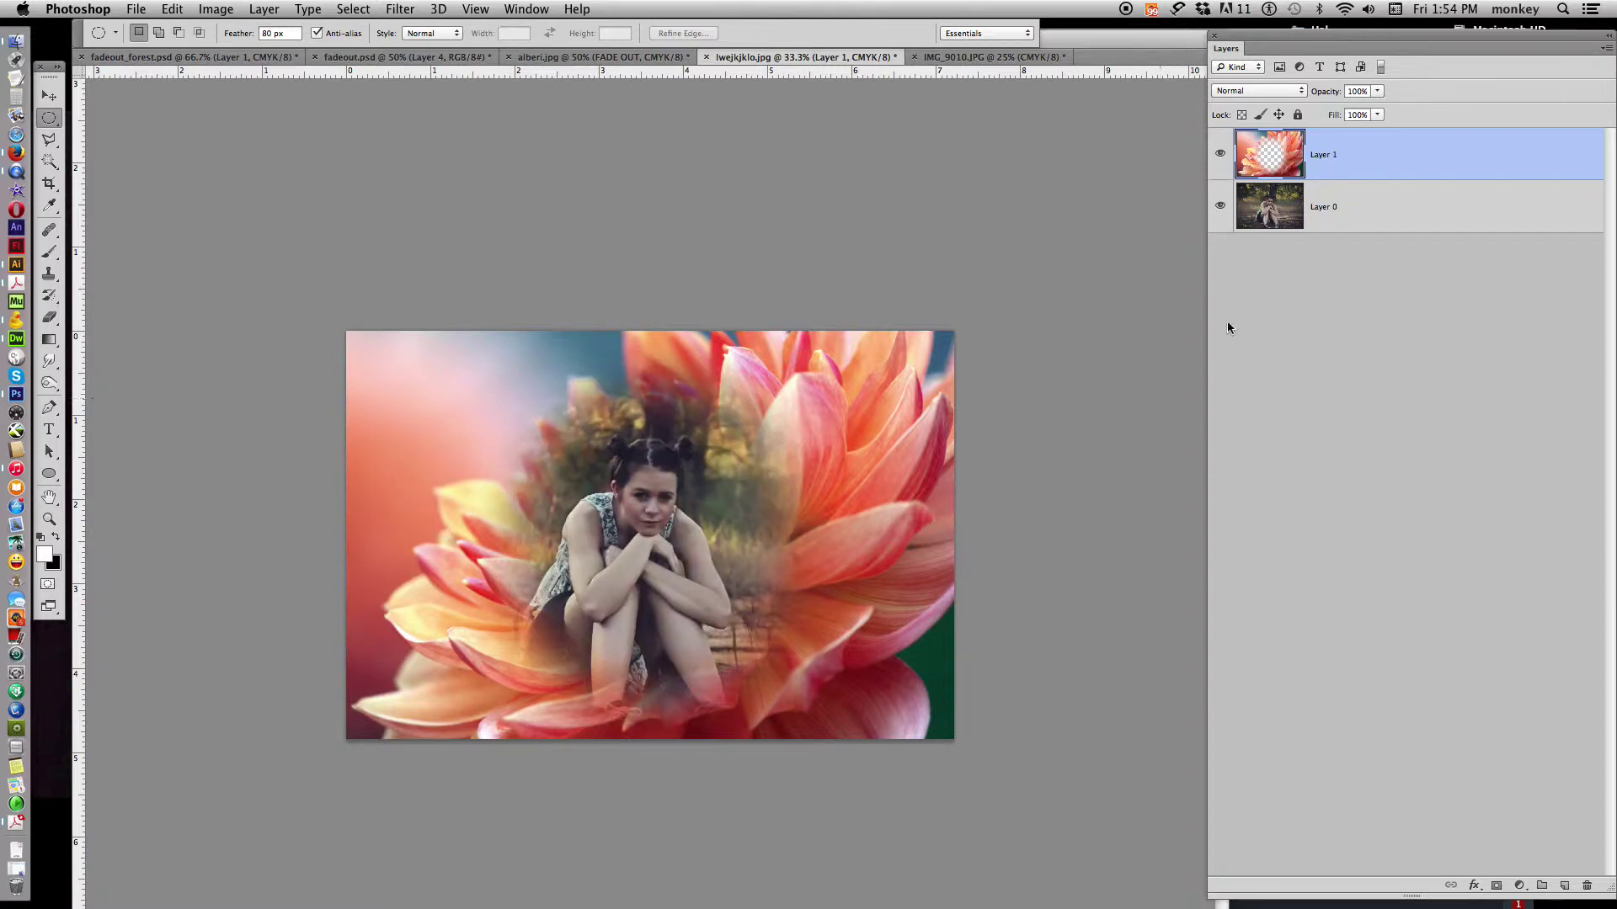
{"action": "key", "text": "v"}
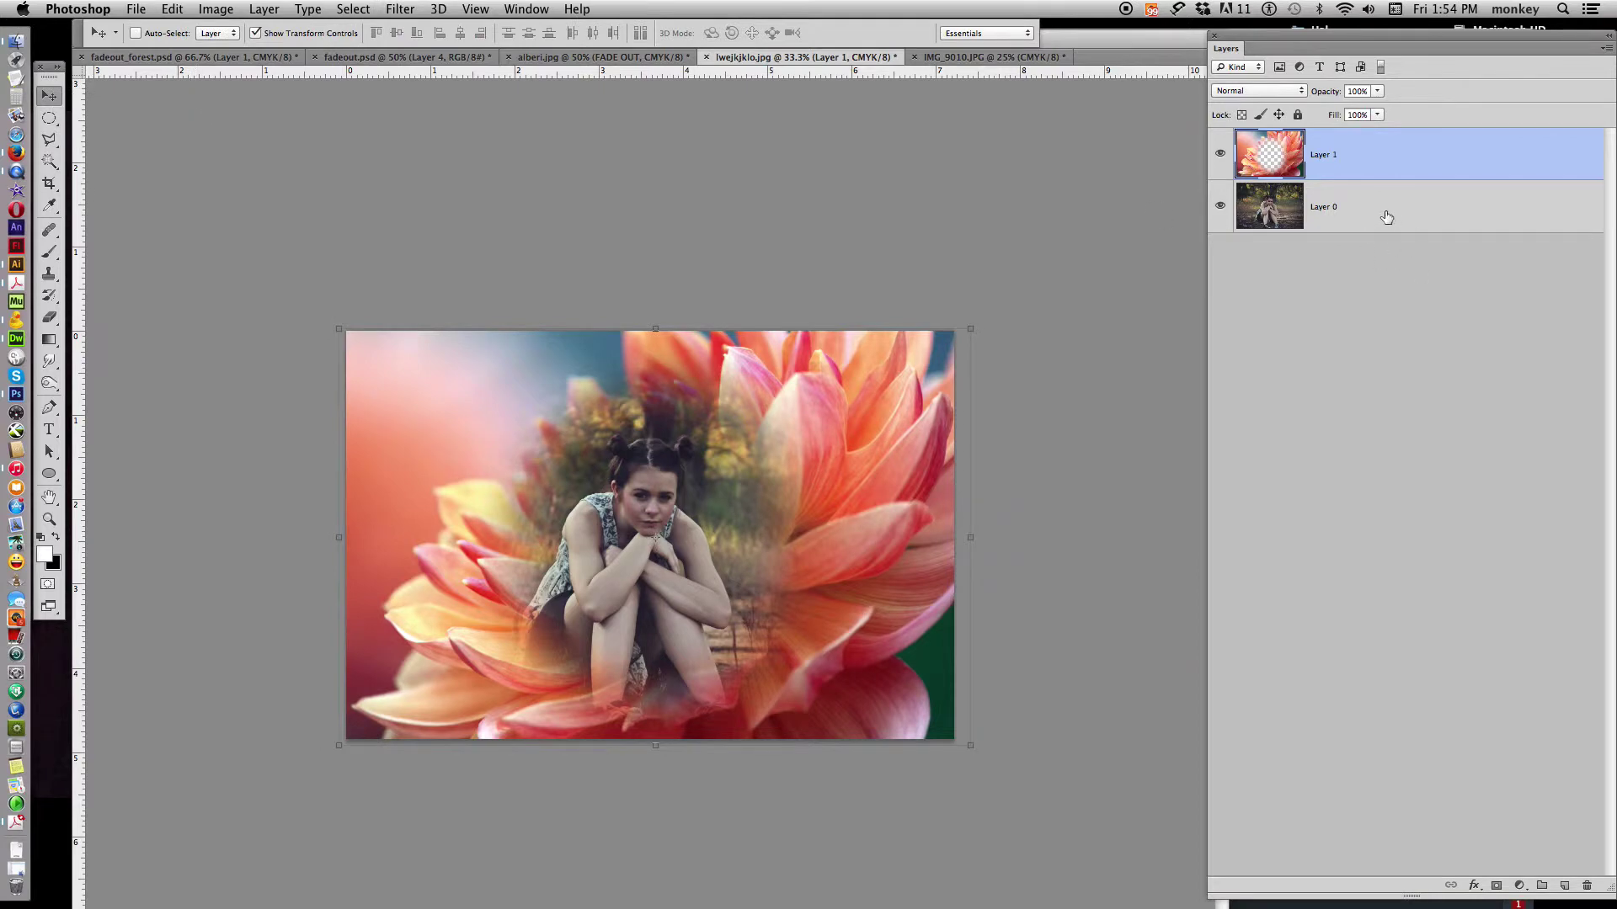
Move the girl photo on Layer 0 up and slightly left.
{"action": "left_click", "coordinate": [1386, 218]}
{"action": "mouse_move", "coordinate": [686, 575]}
{"action": "left_mouse_down"}
{"action": "mouse_move", "coordinate": [670, 527]}
{"action": "mouse_move", "coordinate": [737, 543]}
{"action": "mouse_move", "coordinate": [667, 545]}
{"action": "left_mouse_up"}
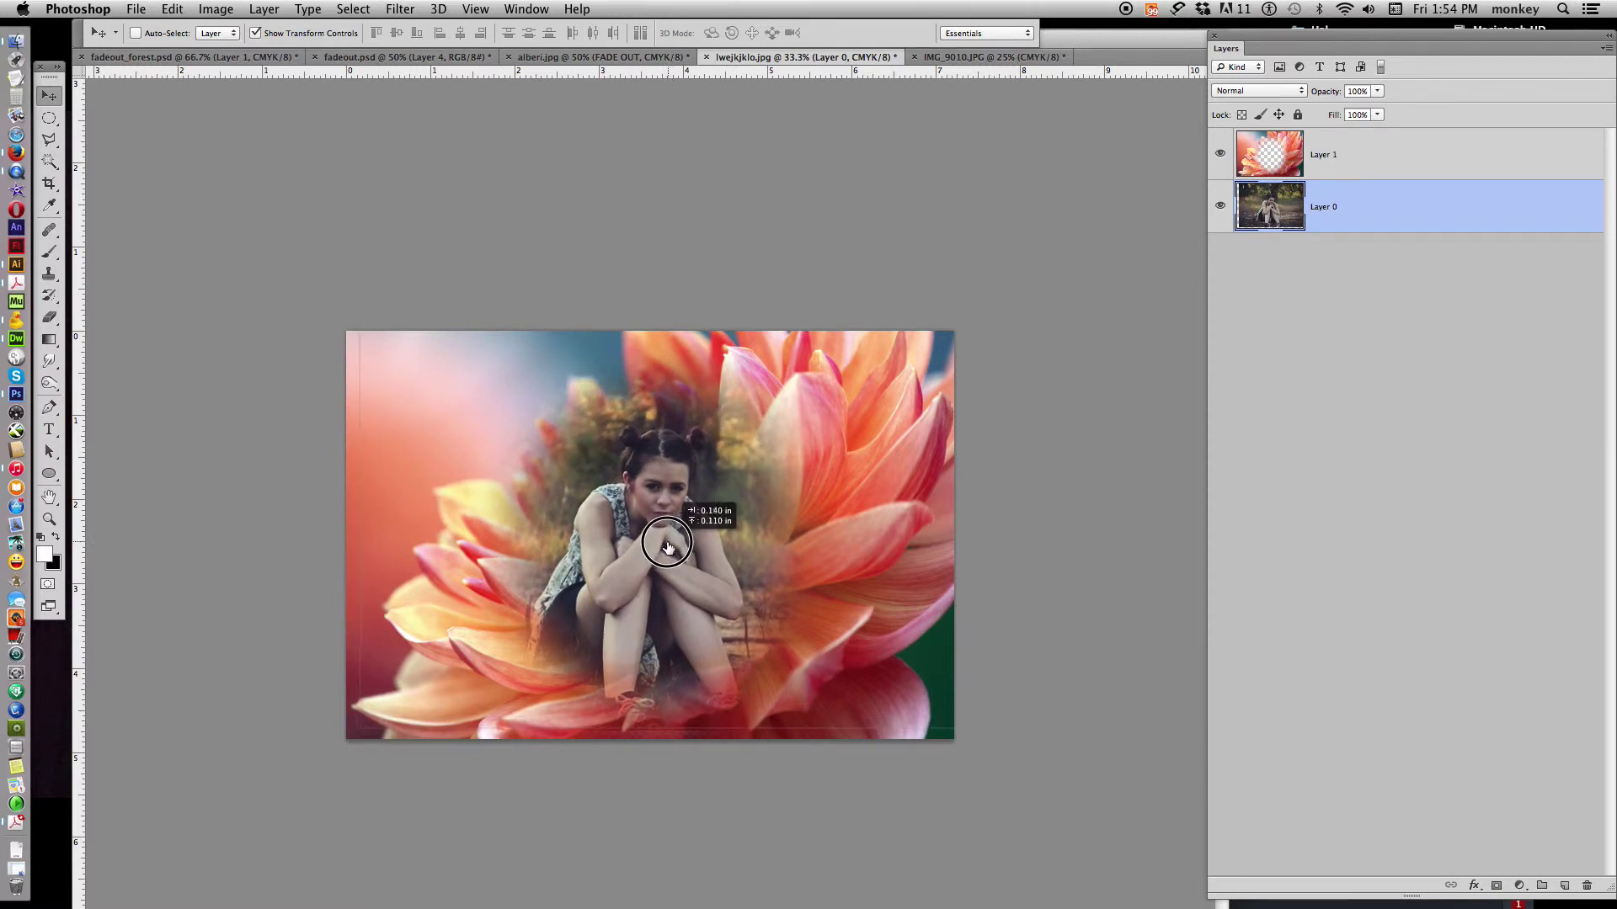
{"action": "left_click_drag", "start_coordinate": [667, 545], "coordinate": [661, 538]}
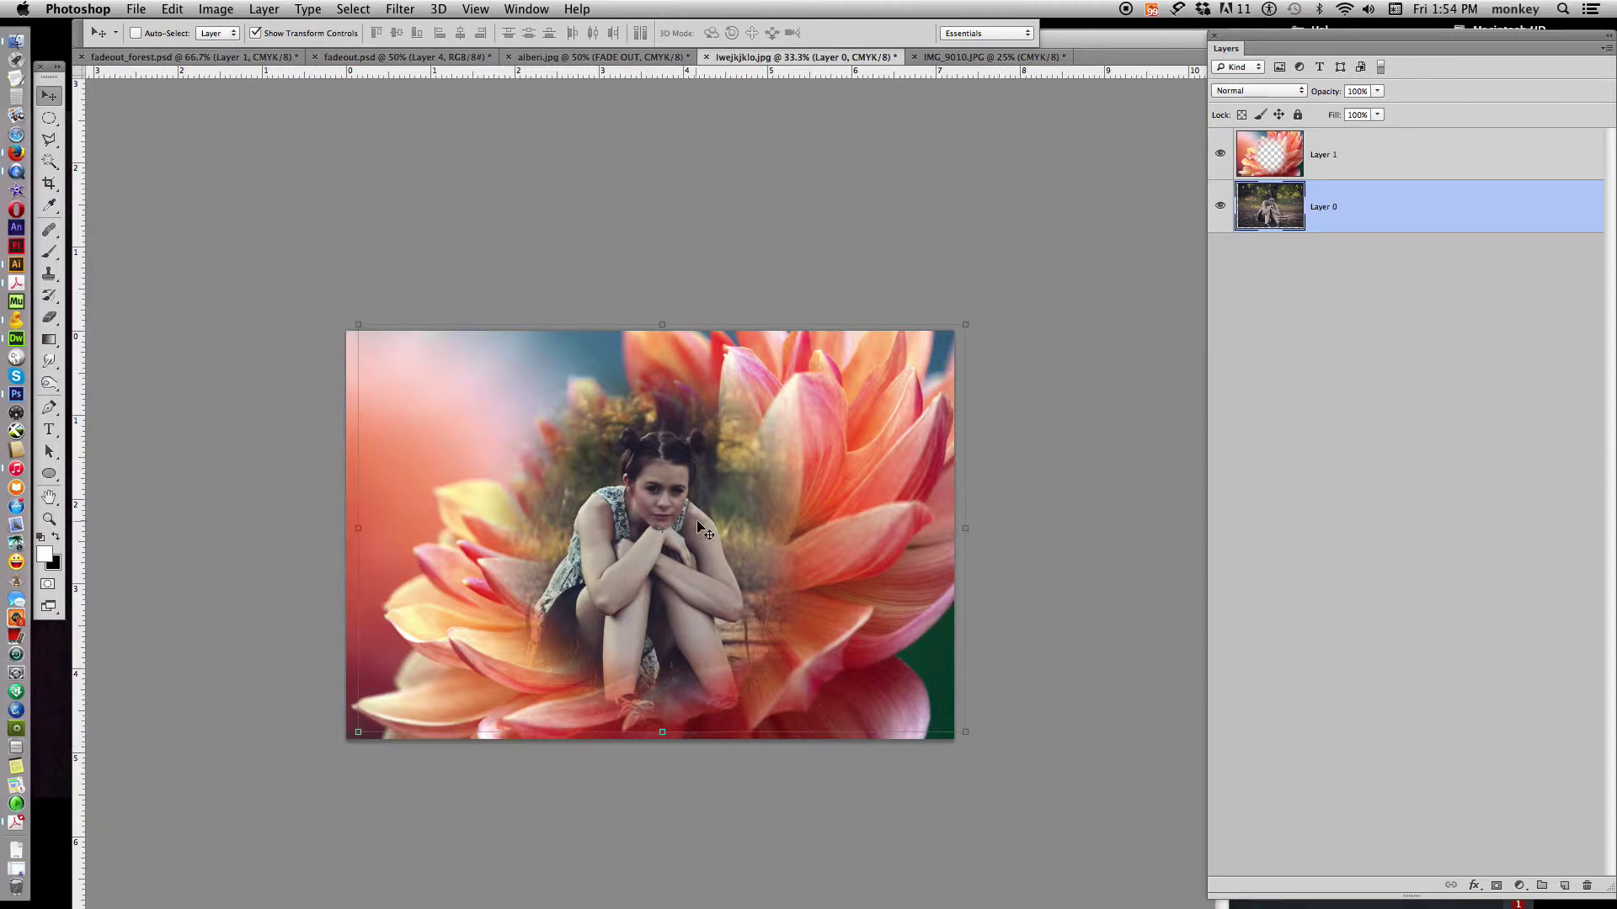
{"action": "left_click_drag", "start_coordinate": [705, 529], "coordinate": [704, 522]}
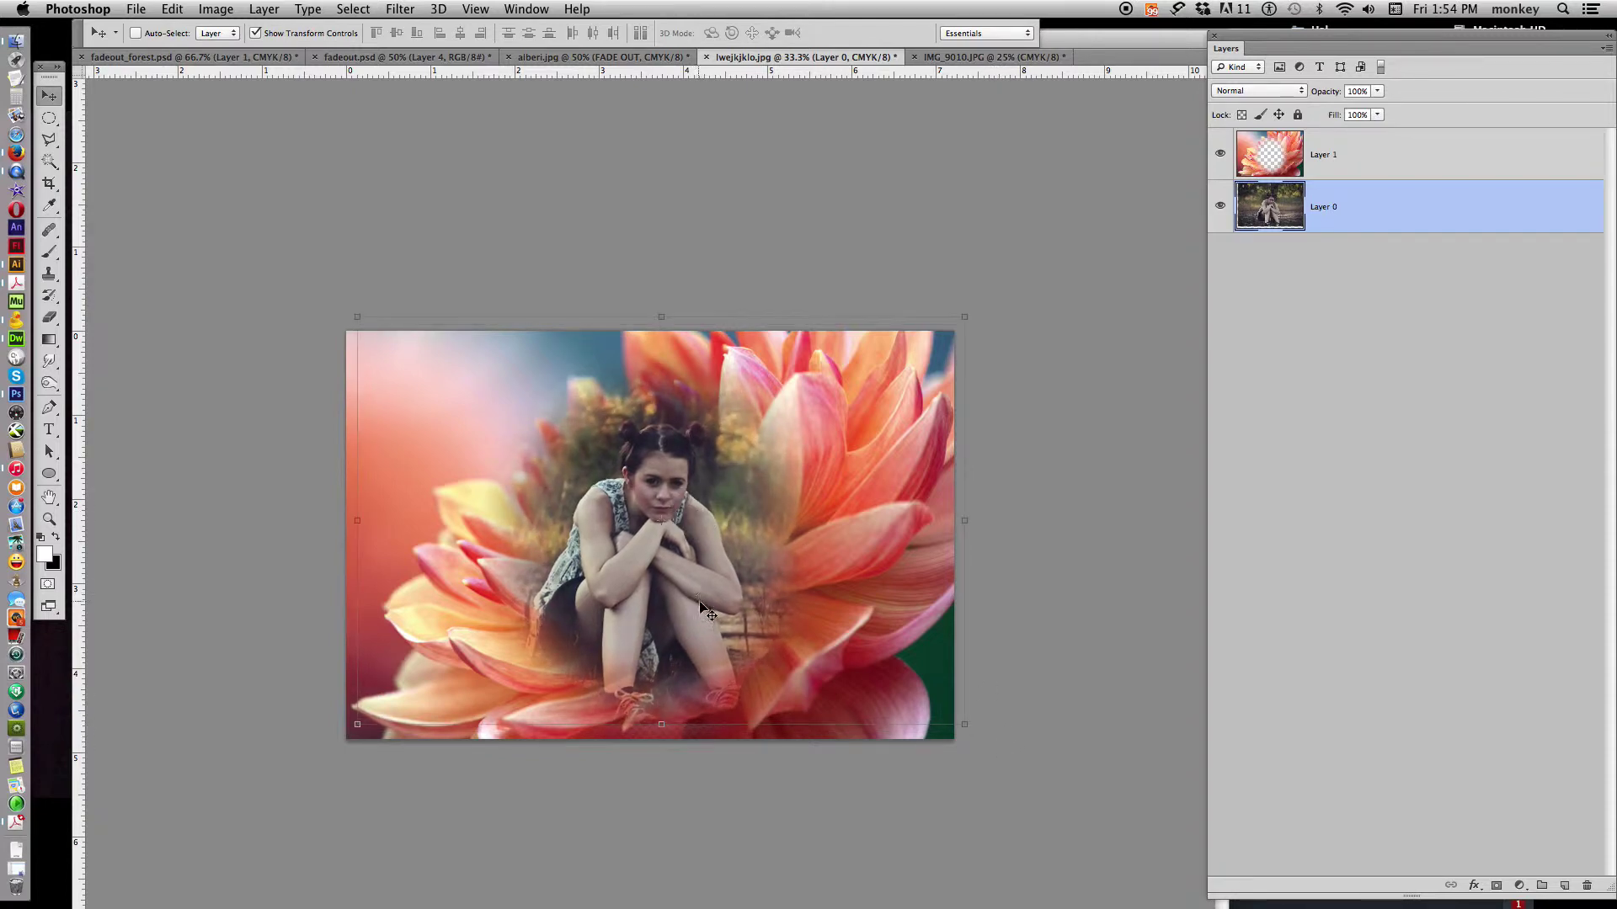
Flip Layer 0 horizontally and shift the girl slightly left into the hole.
{"action": "left_click", "coordinate": [1361, 209]}
{"action": "left_click", "coordinate": [172, 9]}
{"action": "mouse_move", "coordinate": [200, 380]}
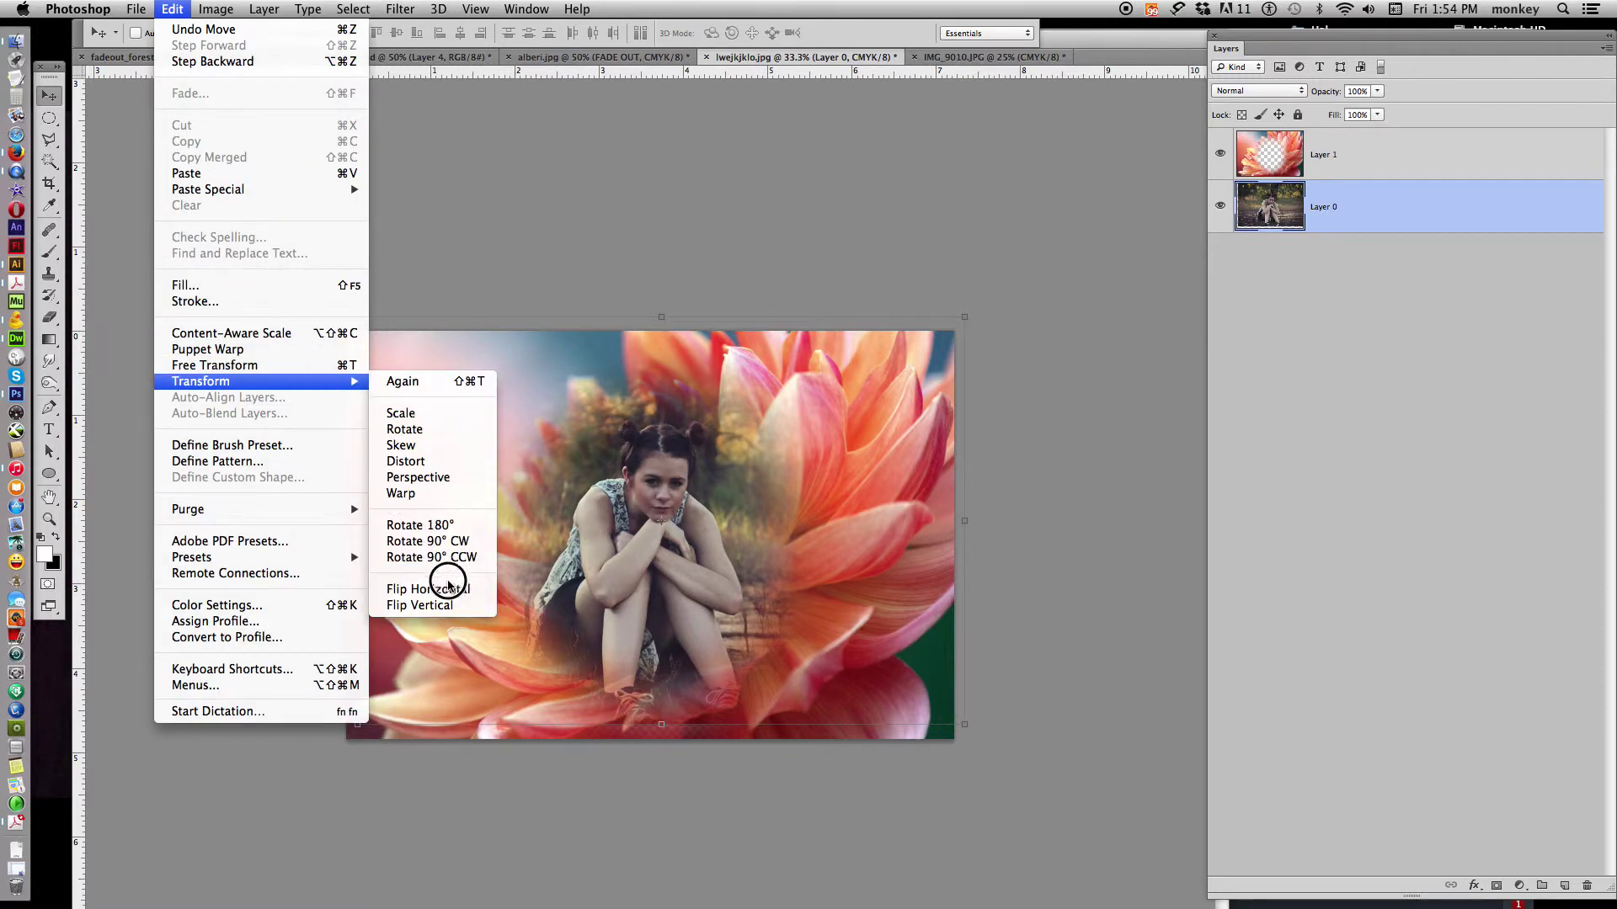
{"action": "left_click", "coordinate": [430, 589]}
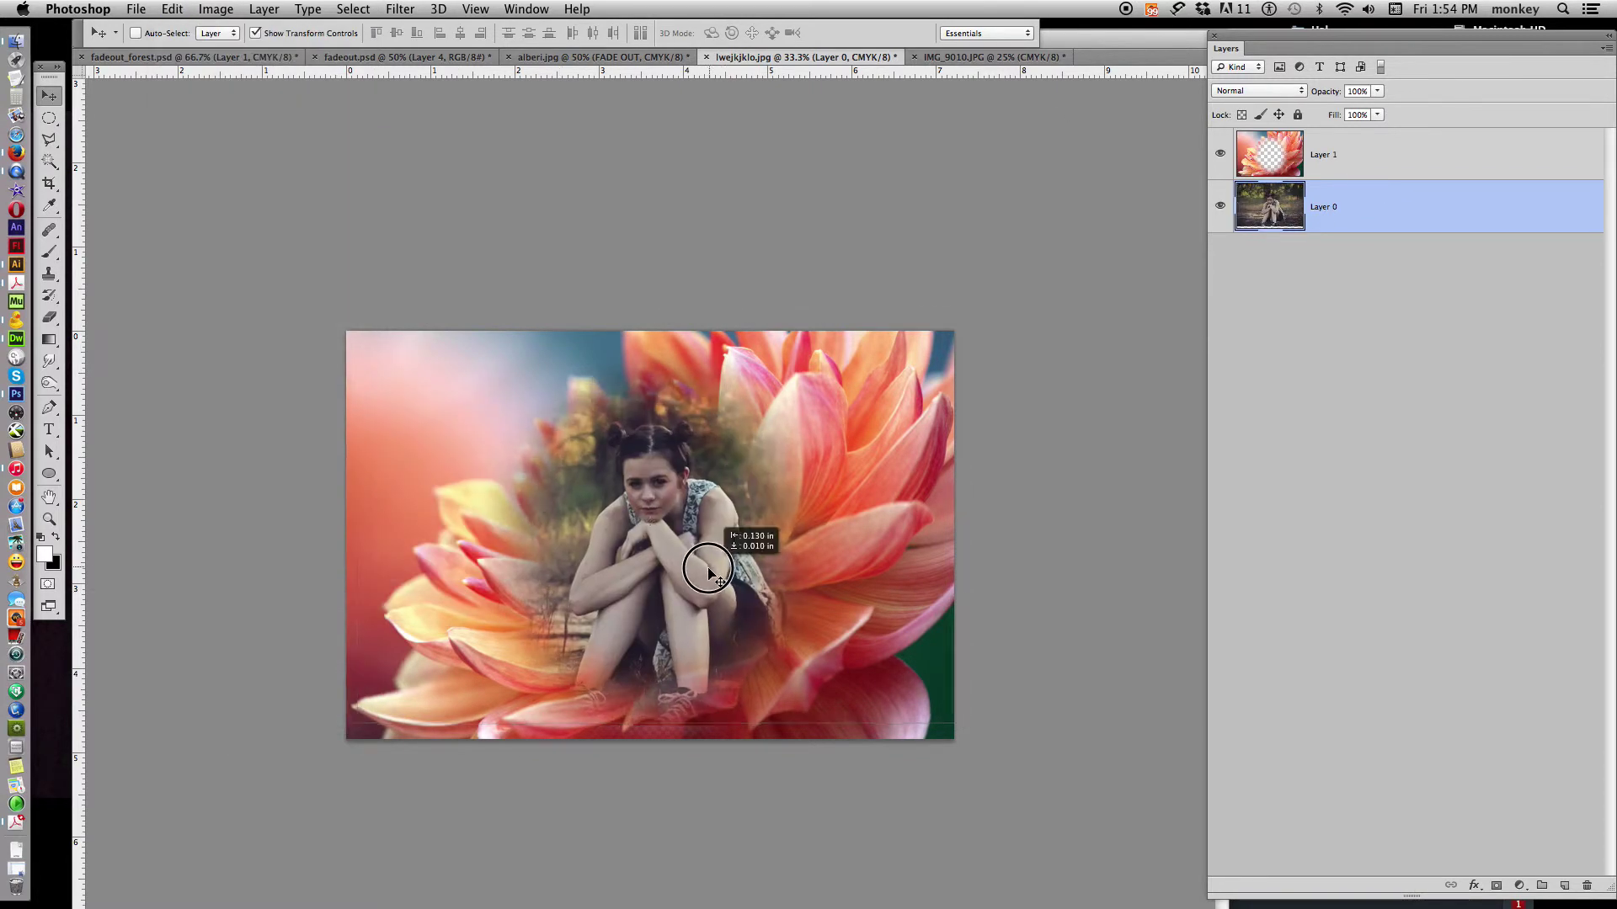
{"action": "left_click_drag", "start_coordinate": [709, 570], "coordinate": [692, 569]}
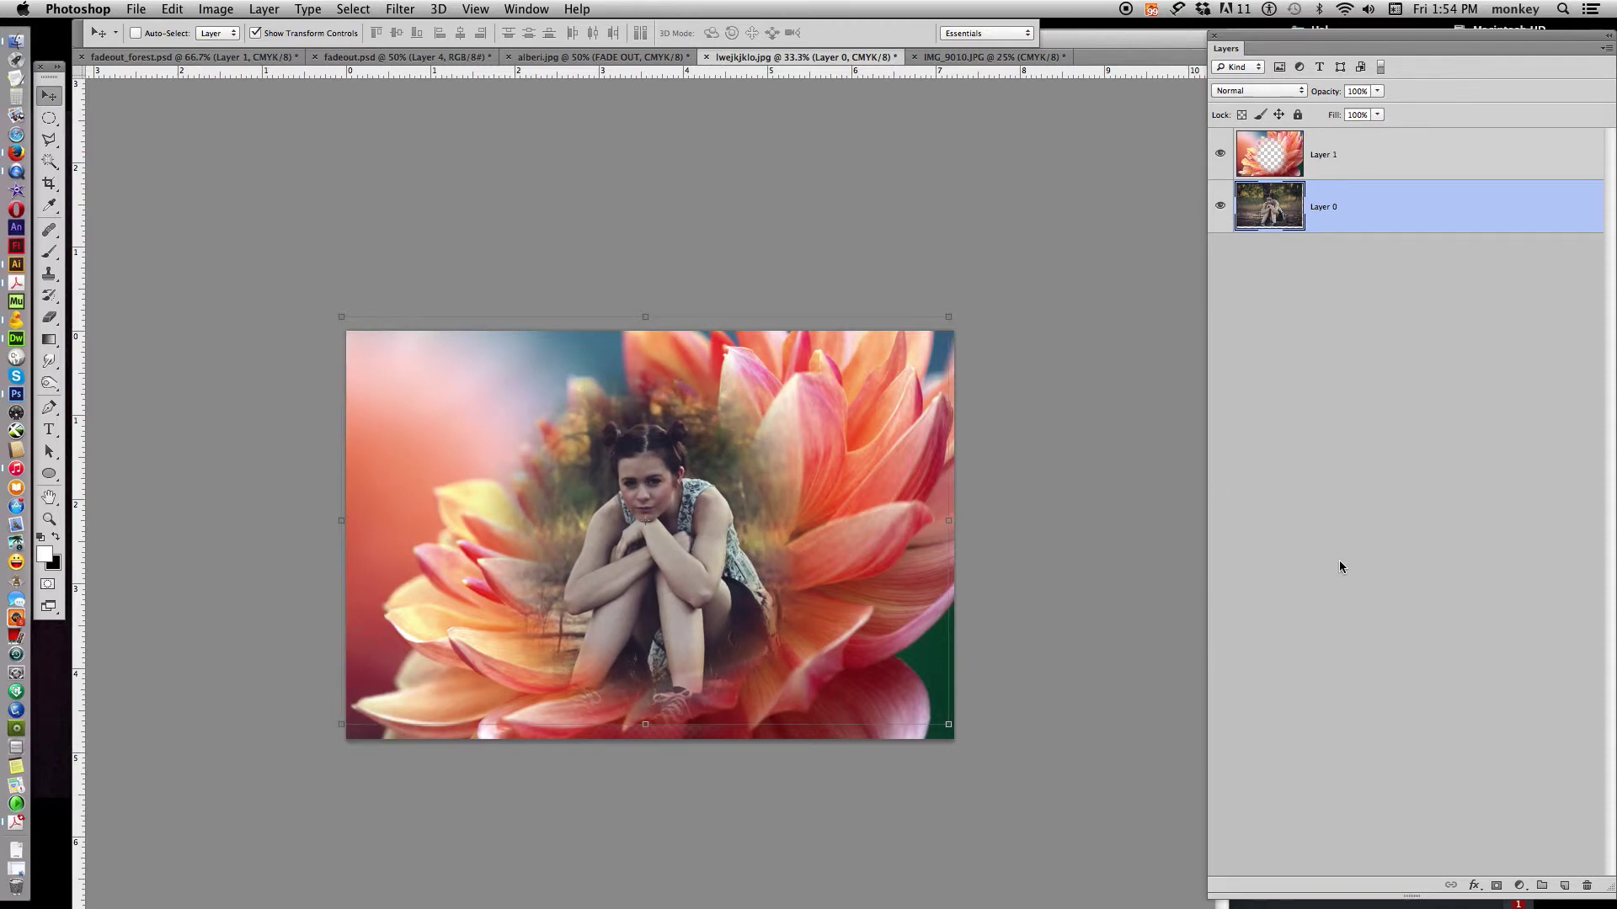
Zoom in and toggle dahlia Layer 1 to inspect the transparent strip below the sneakers.
{"action": "key", "text": "super+plus"}
{"action": "key", "text": "super+plus"}
{"action": "key", "text": "super+plus"}
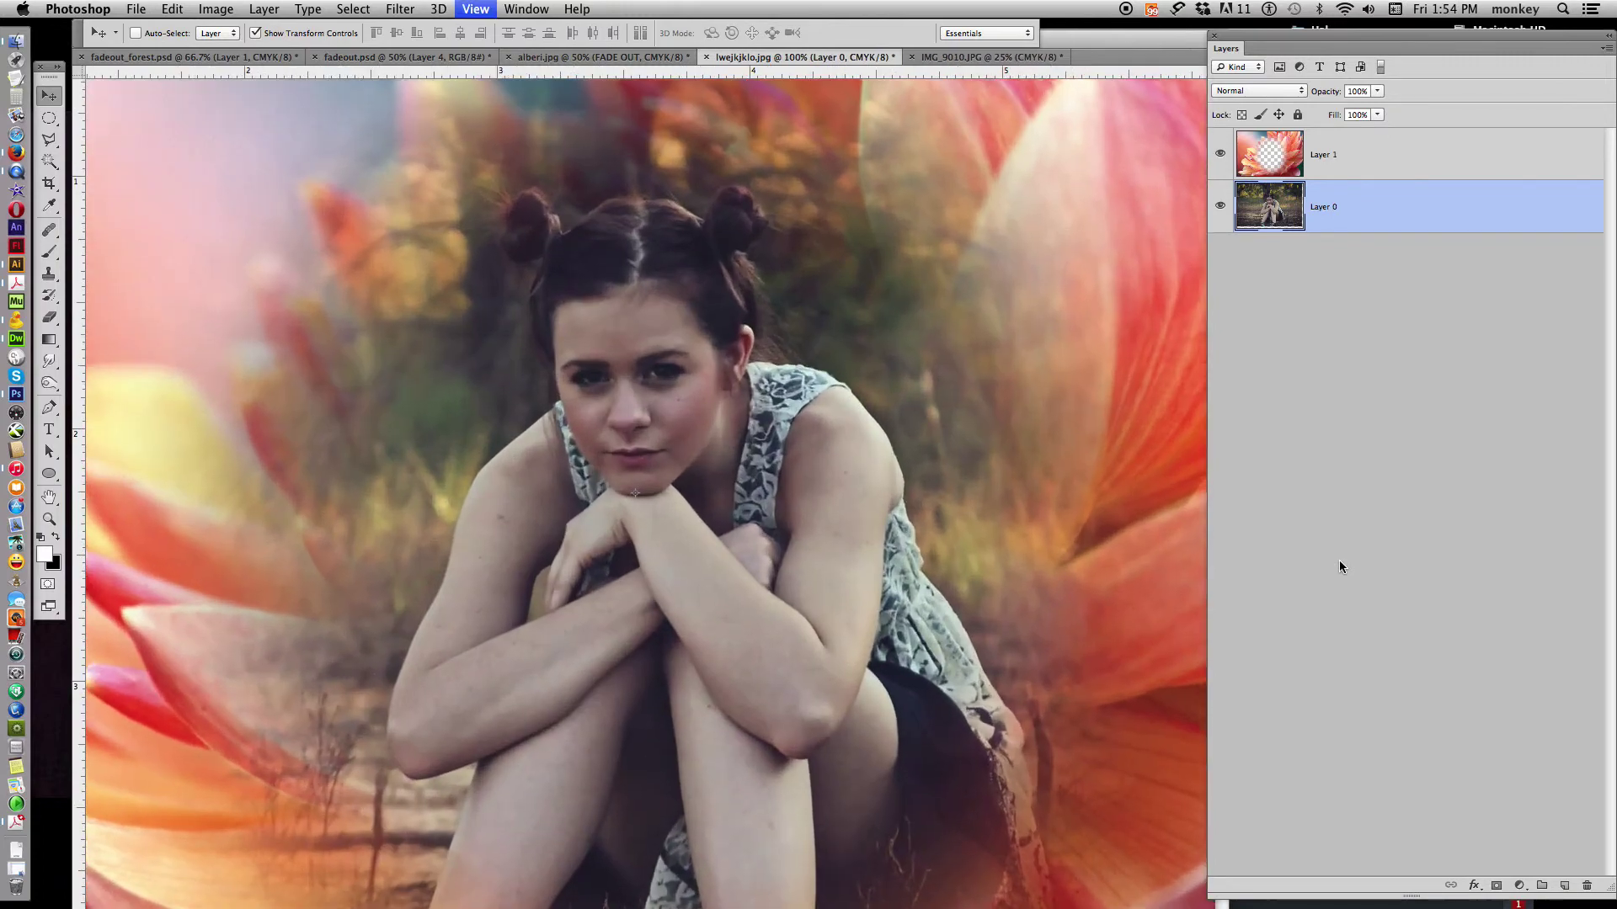
{"action": "key", "text": "super+plus"}
{"action": "scroll", "coordinate": [704, 458], "scroll_direction": "down", "scroll_amount": 5}
{"action": "scroll", "coordinate": [768, 365], "scroll_direction": "down", "scroll_amount": 10}
{"action": "scroll", "coordinate": [682, 284], "scroll_direction": "down", "scroll_amount": 3}
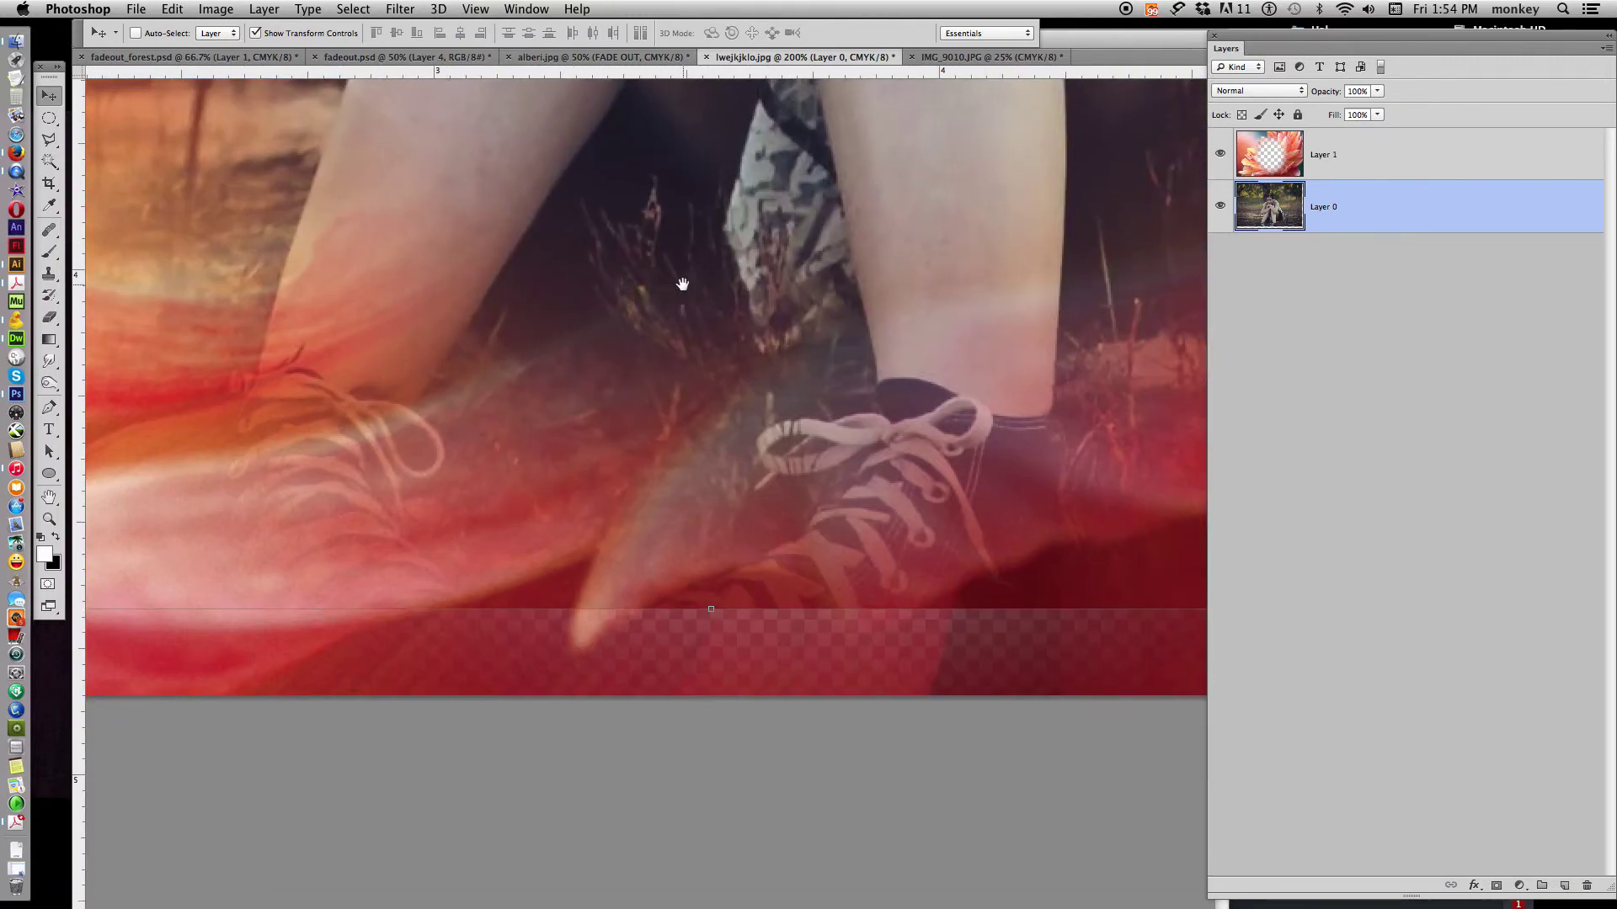
{"action": "left_click", "coordinate": [1221, 155]}
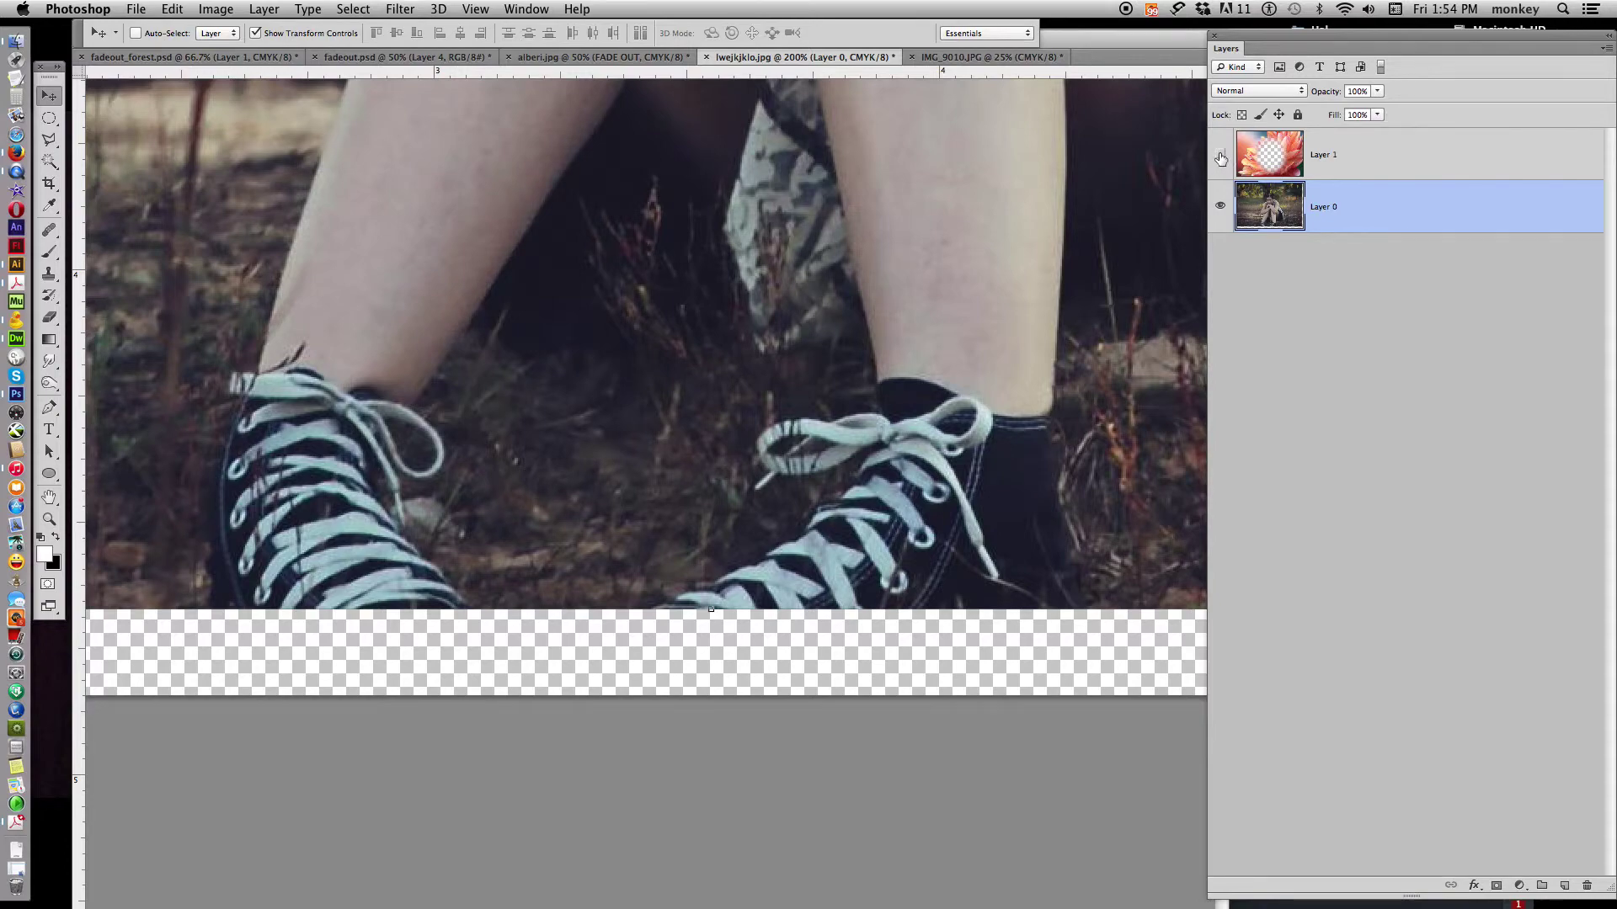
{"action": "left_click", "coordinate": [1221, 155]}
{"action": "left_click", "coordinate": [1221, 154]}
{"action": "left_click", "coordinate": [1221, 154]}
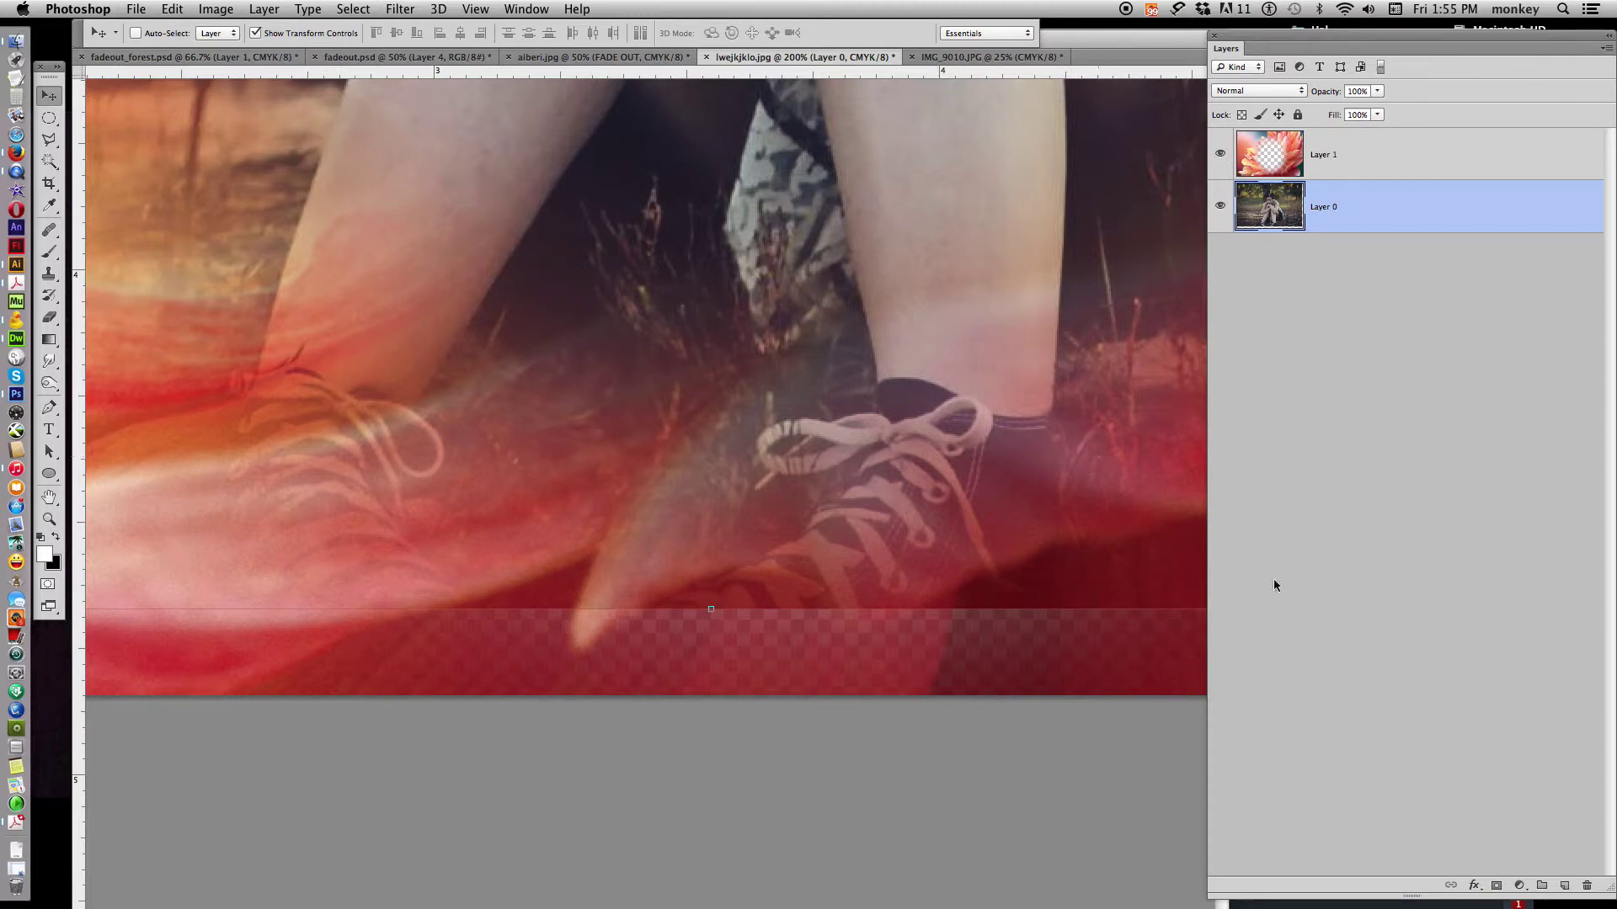
Add Layer 2 above the girl photo and fill the bottom strip with a gradient.
{"action": "left_click", "coordinate": [1563, 886]}
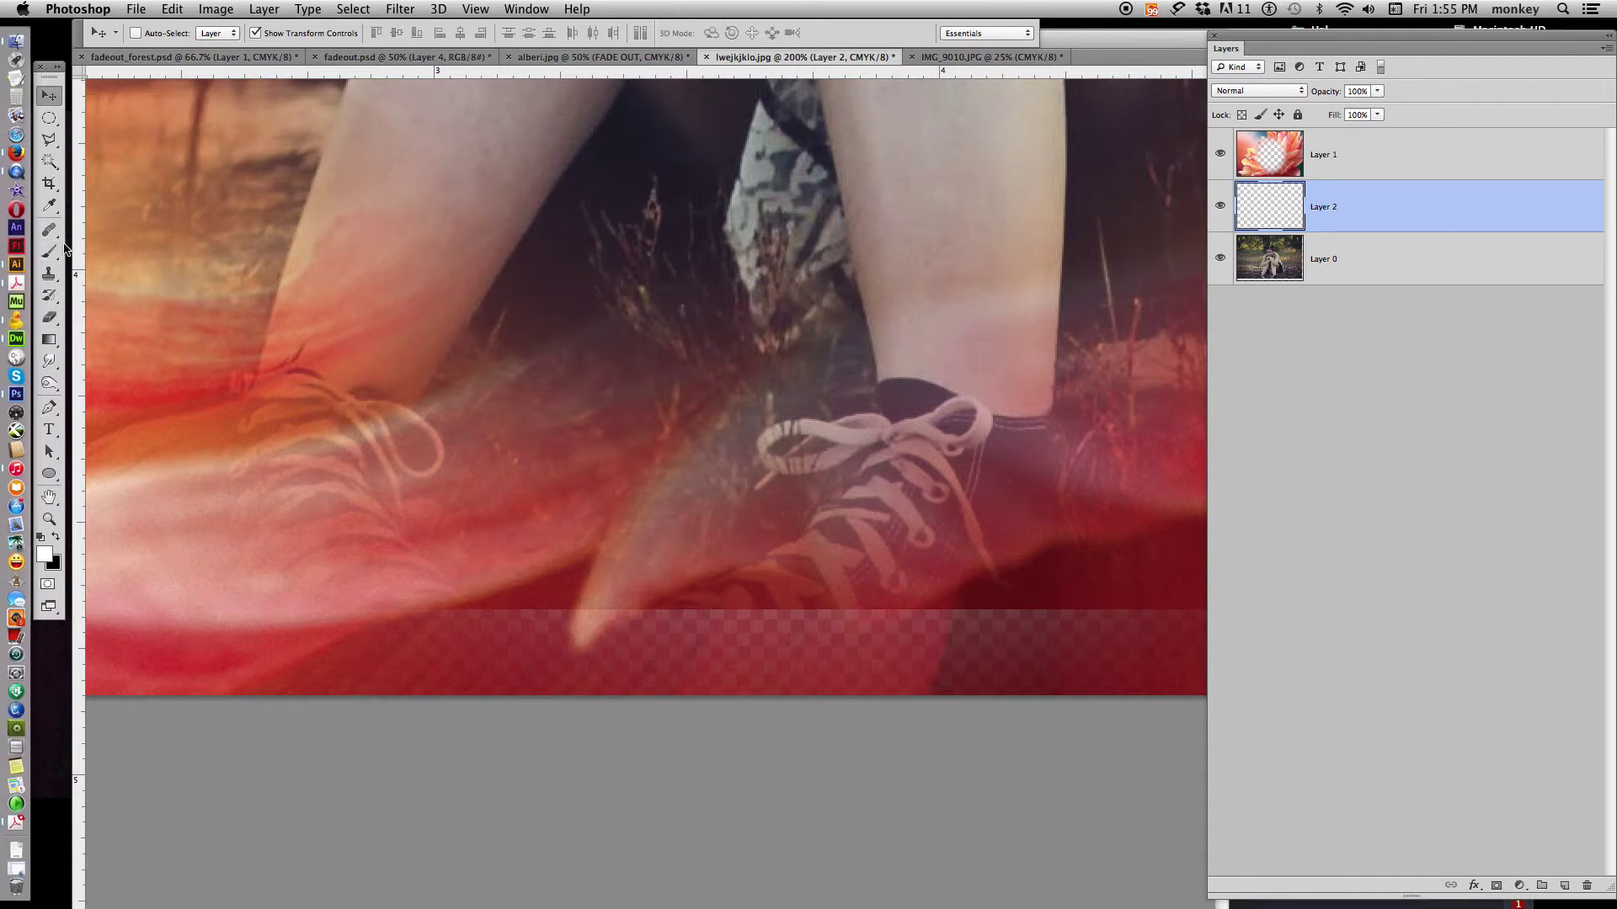
{"action": "left_click", "coordinate": [51, 342]}
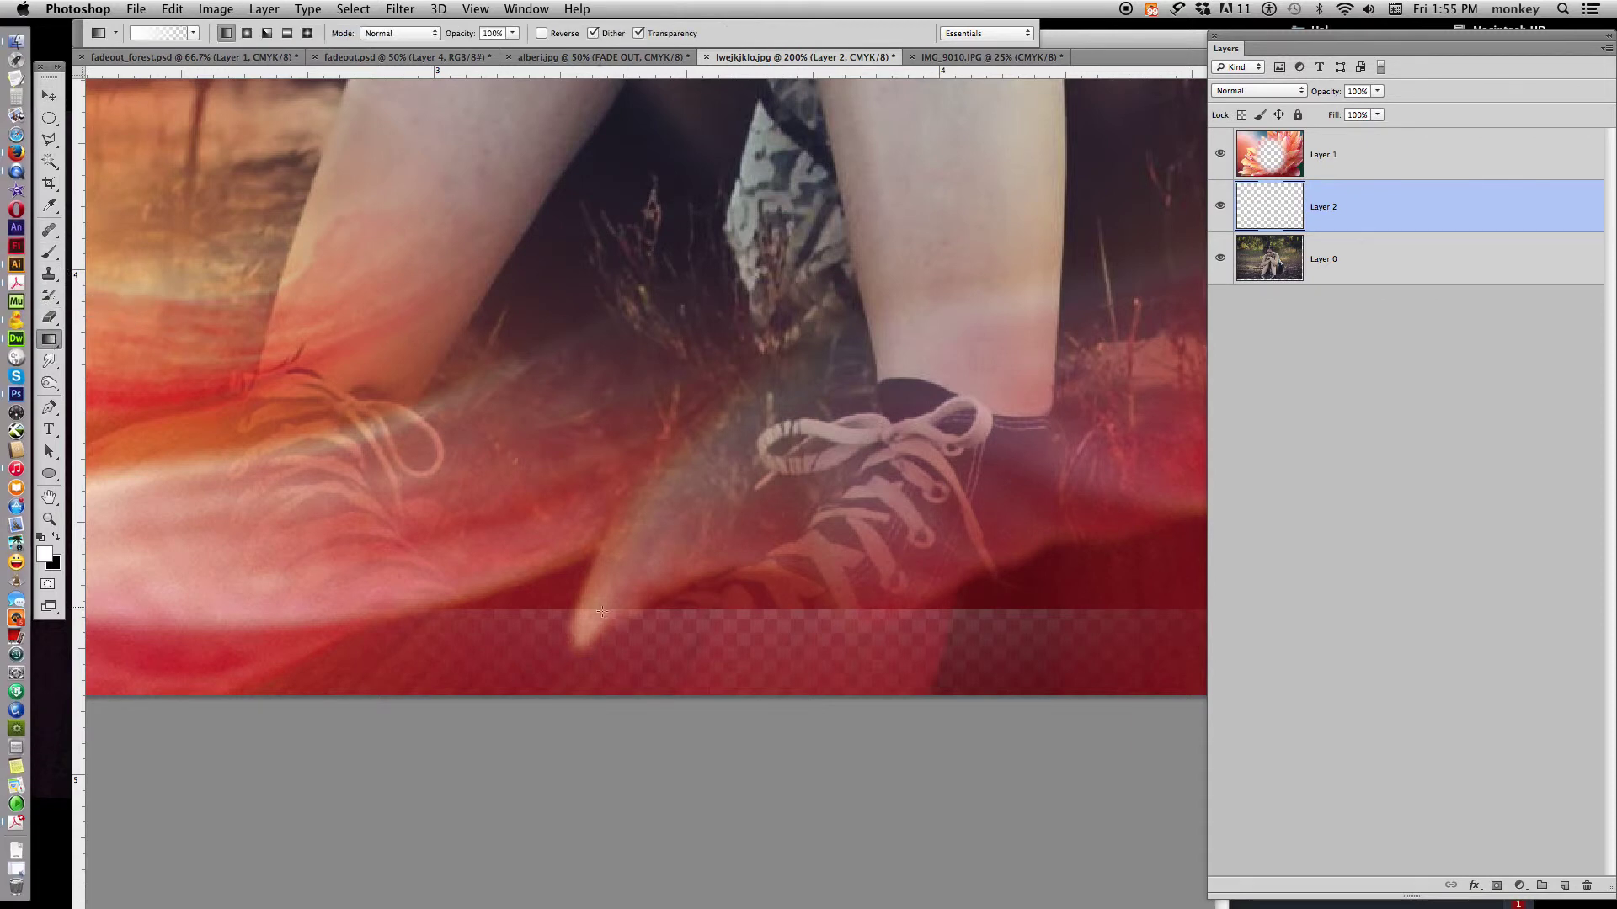
{"action": "left_click_drag", "start_coordinate": [670, 619], "coordinate": [677, 642]}
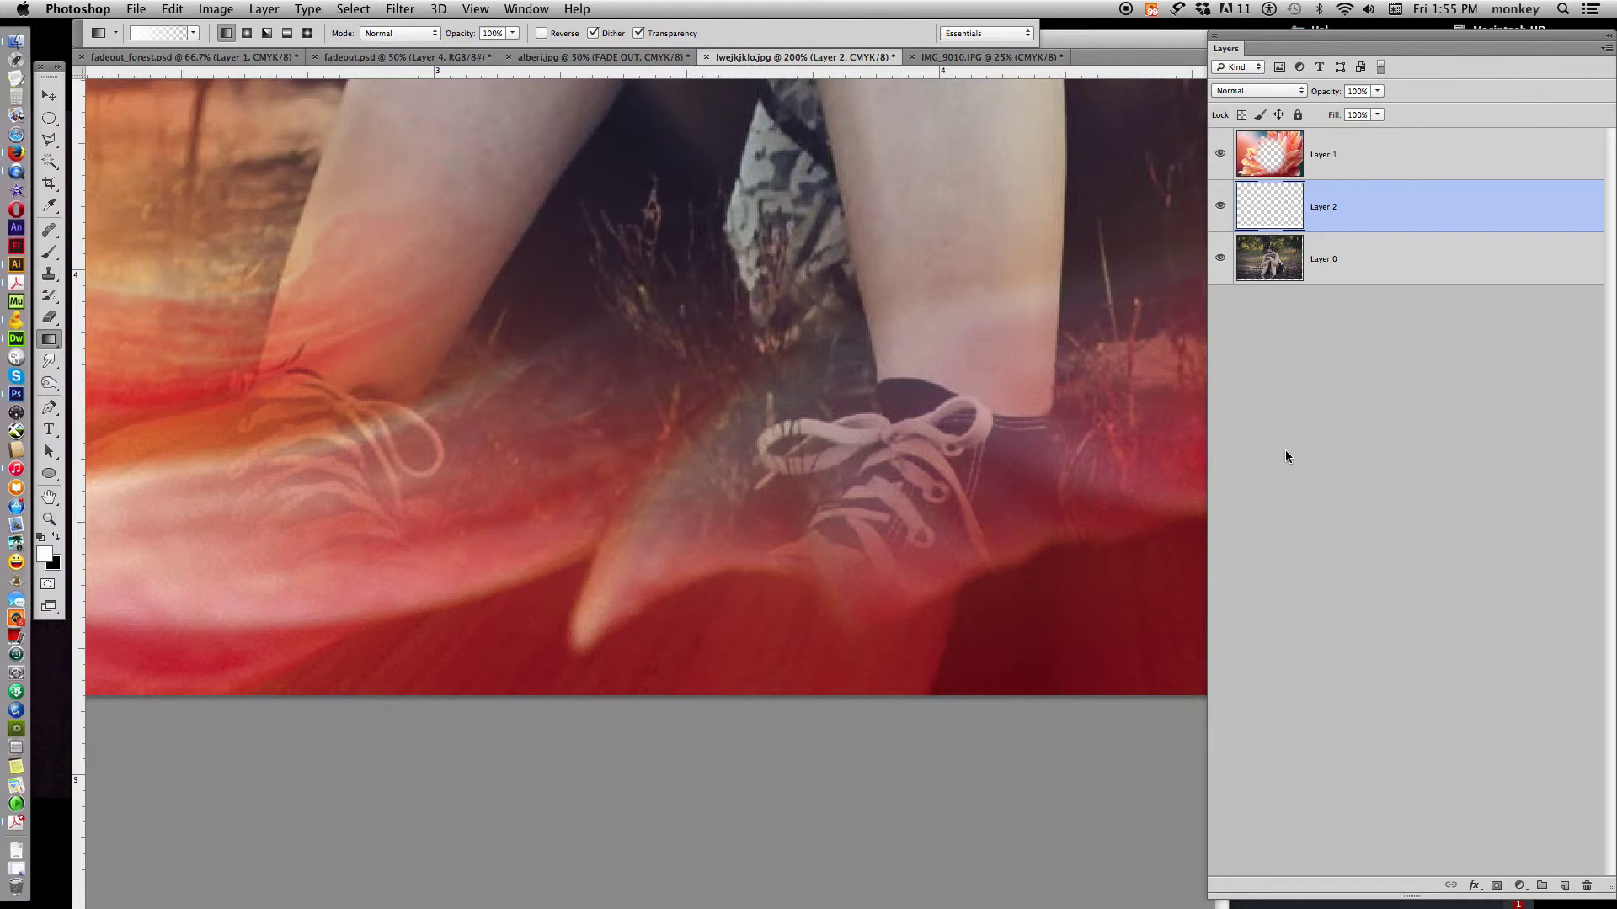
Zoom out and toggle the flower and girl layers to check the gradient fade.
{"action": "key", "text": "ctrl+minus"}
{"action": "key", "text": "ctrl+minus"}
{"action": "key", "text": "ctrl+minus"}
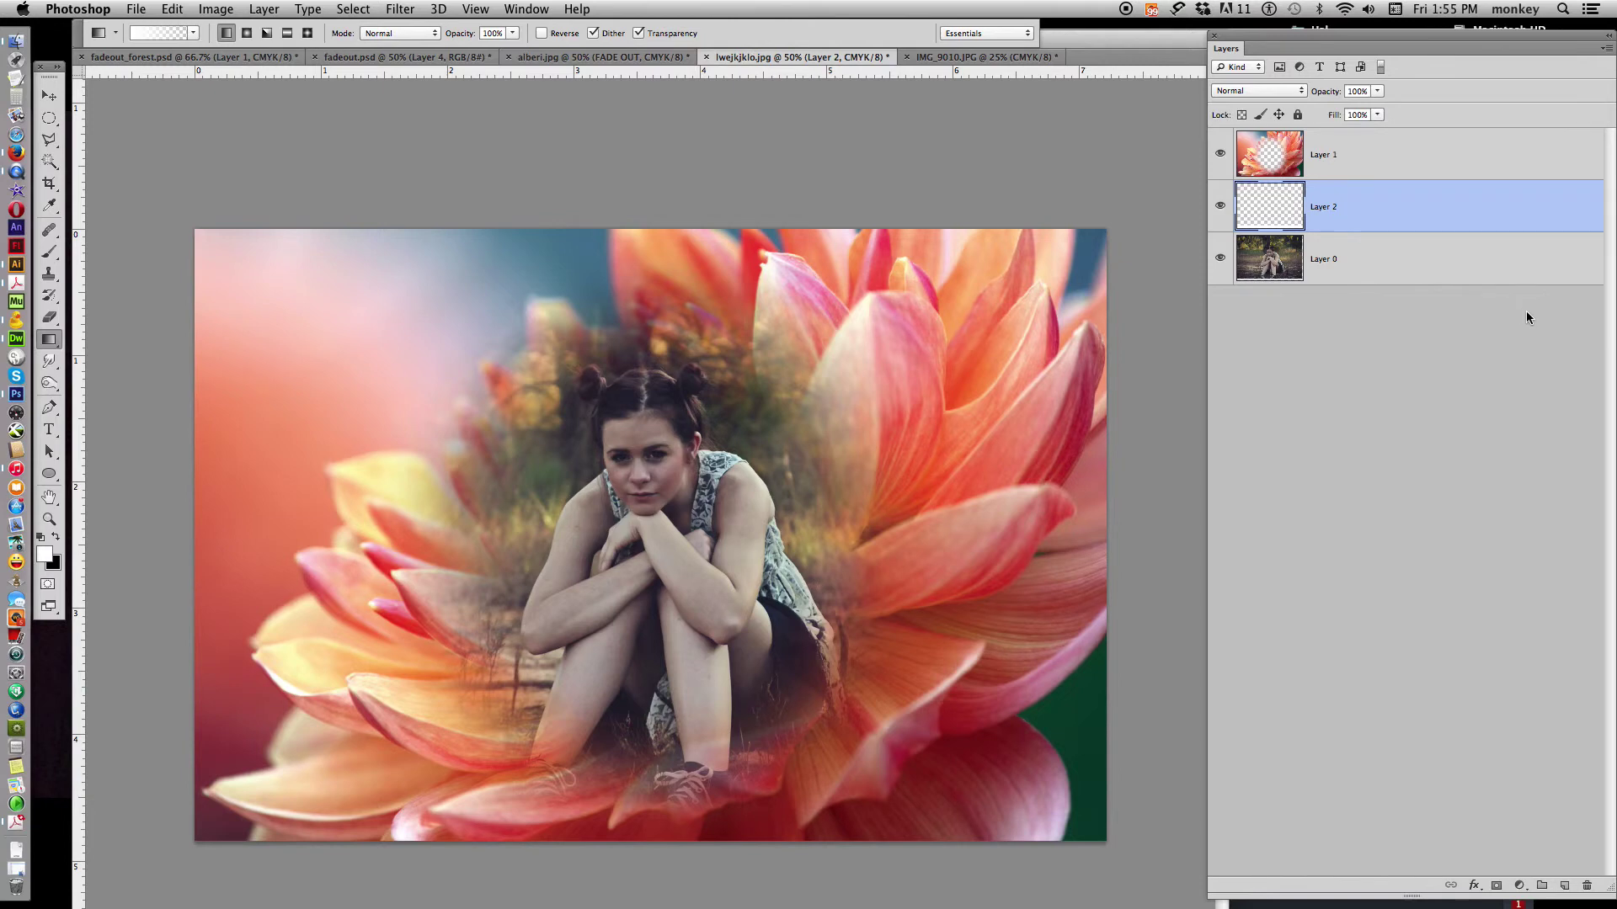
{"action": "left_click", "coordinate": [1220, 154]}
{"action": "left_click", "coordinate": [1220, 154]}
{"action": "left_click", "coordinate": [1220, 260]}
{"action": "left_click", "coordinate": [1220, 258]}
Bring the fadeout_forest.psd document to the front.
{"action": "left_click", "coordinate": [234, 58]}
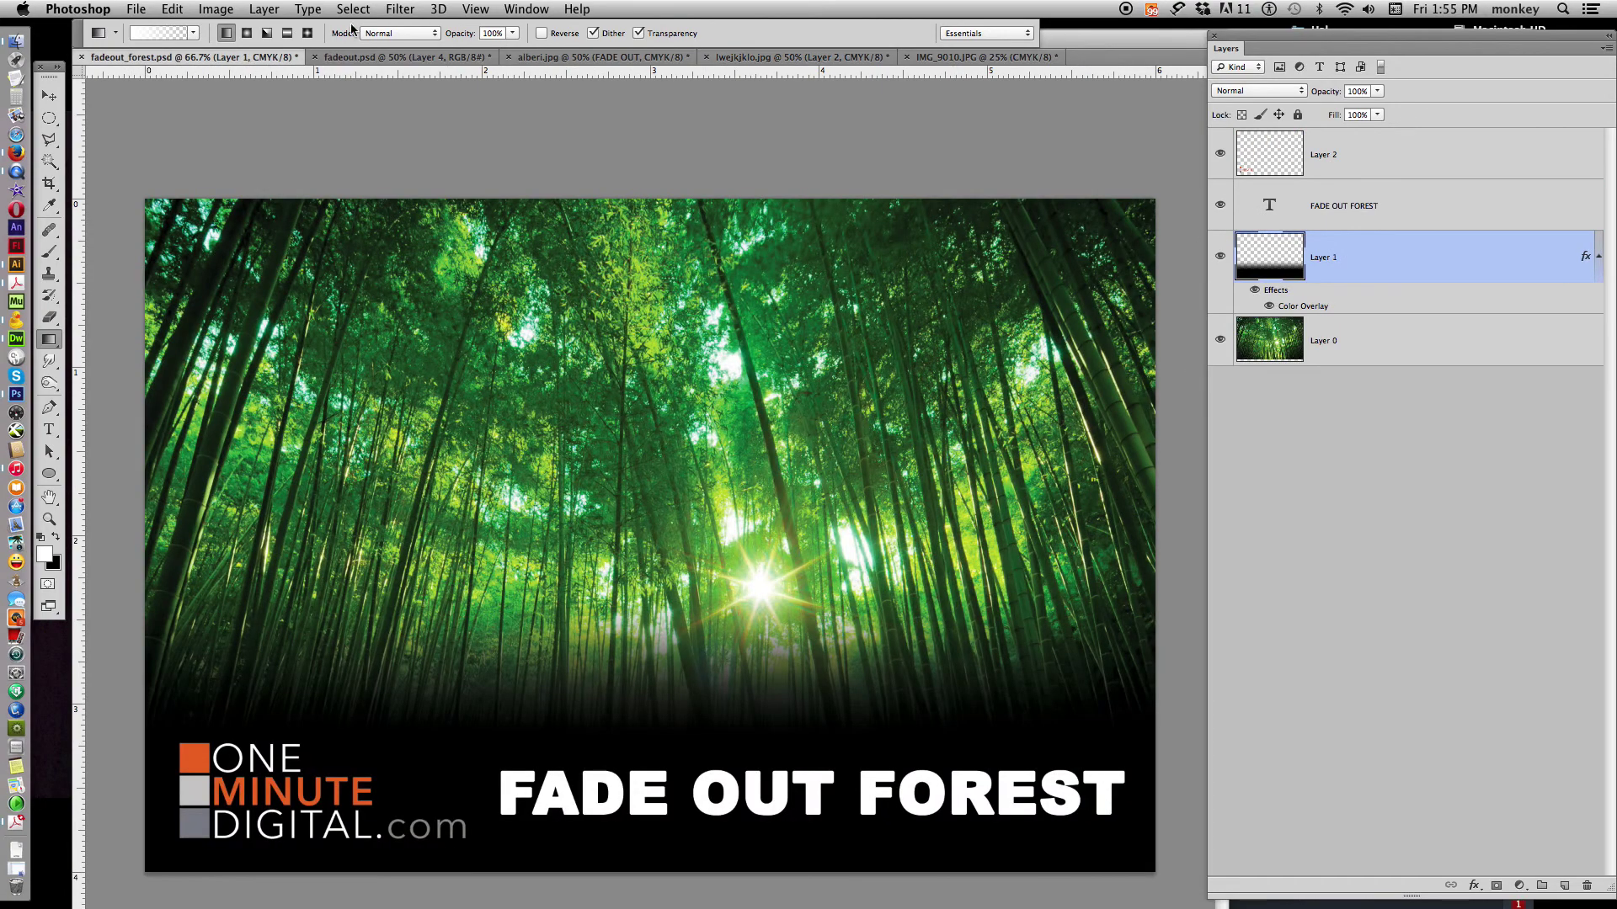